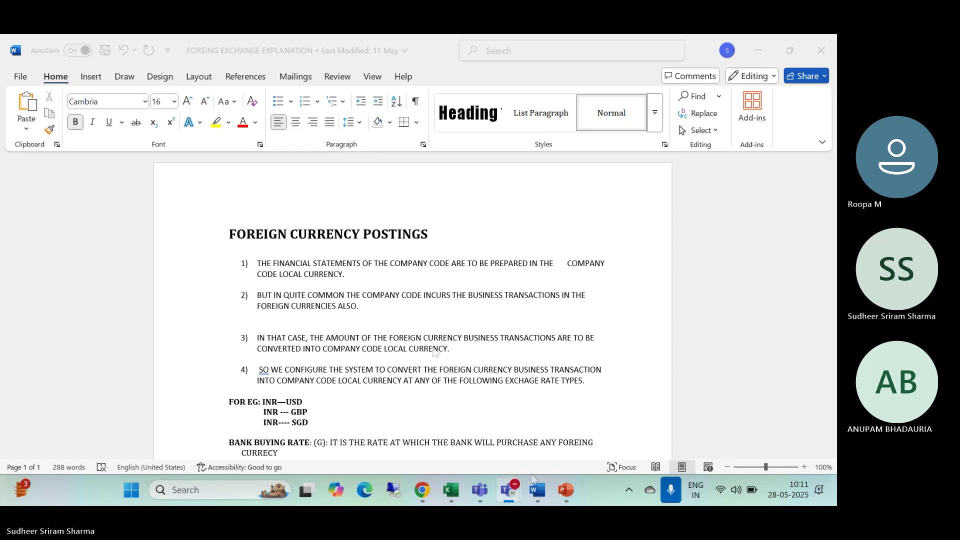
Step: Check the S4FICO 10AM BATCH meeting window in Teams, and return to the Word document
{"action": "mouse_move", "coordinate": [511, 493]}
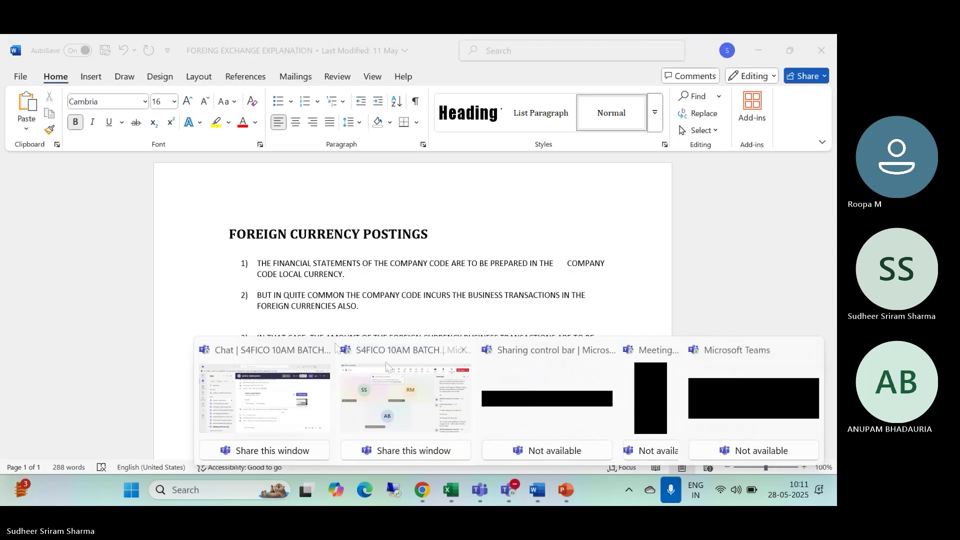
{"action": "mouse_move", "coordinate": [461, 397]}
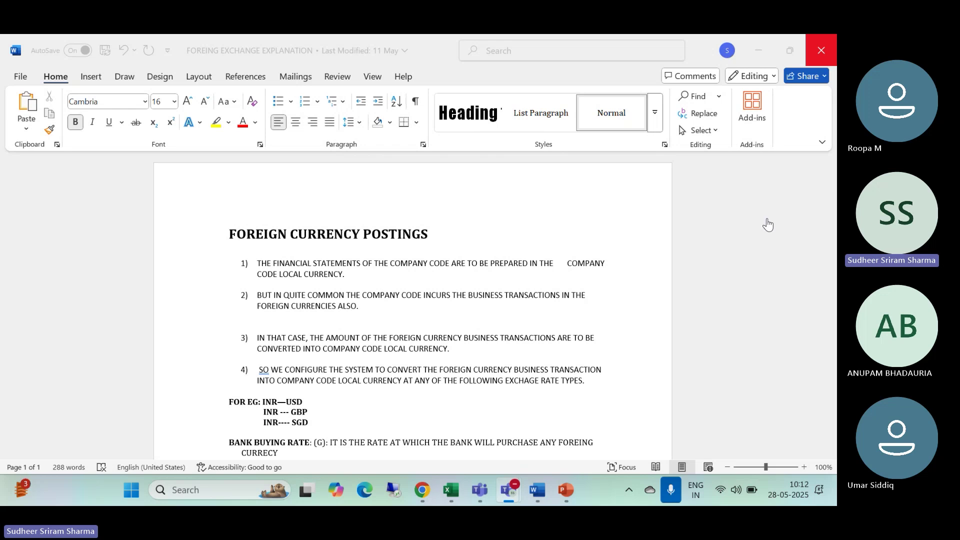
{"action": "left_click", "coordinate": [808, 226]}
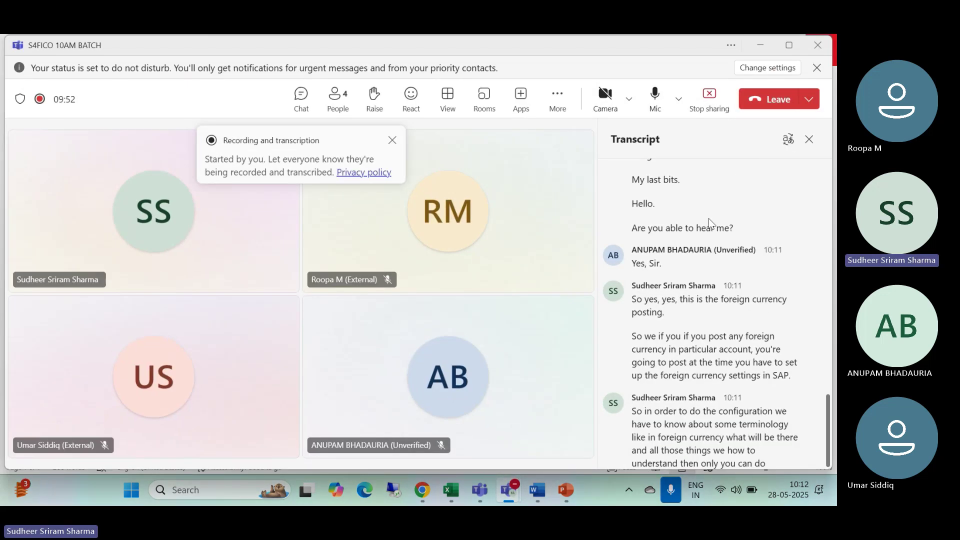
{"action": "left_click", "coordinate": [761, 47]}
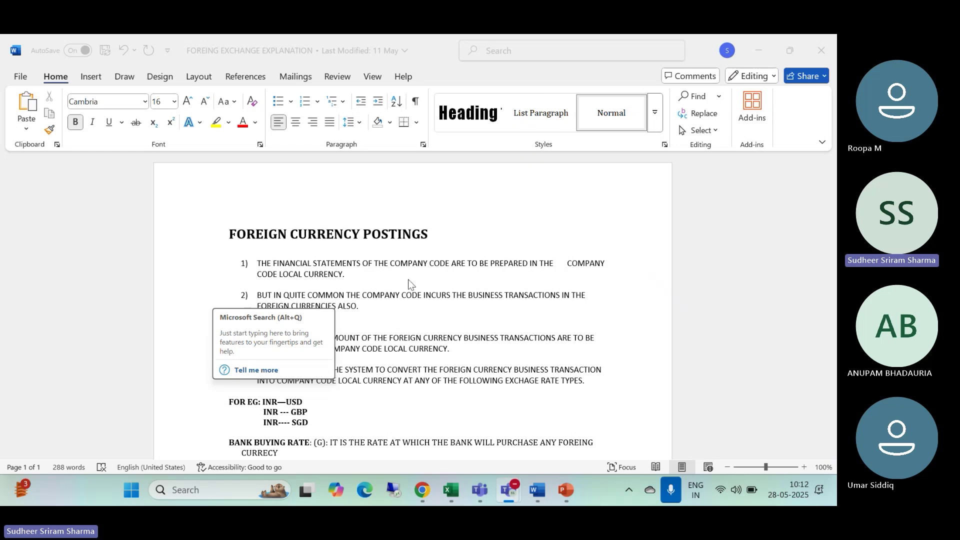
Step: Remove the extra spaces before "COMPANY" in point 1 under Foreign Currency Postings and save the document
{"action": "left_click", "coordinate": [560, 267]}
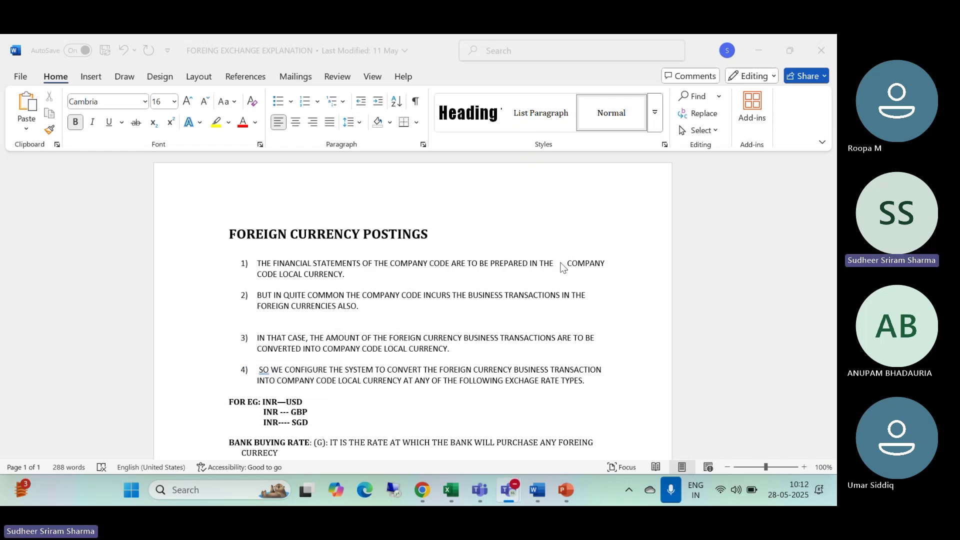
{"action": "key", "text": "BackSpace"}
{"action": "key", "text": "BackSpace"}
{"action": "key", "text": "BackSpace"}
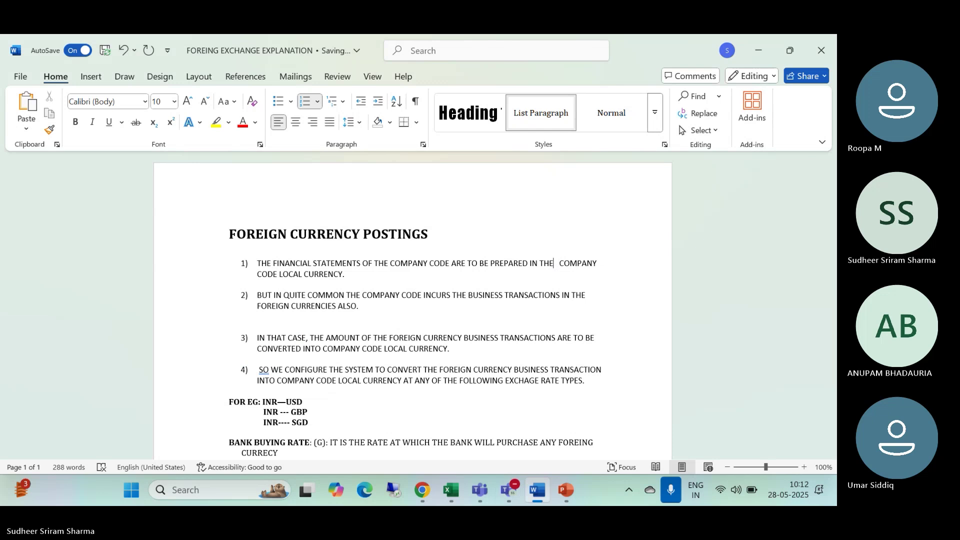
{"action": "key", "text": "Delete"}
{"action": "key", "text": "Delete"}
{"action": "left_click", "coordinate": [105, 53]}
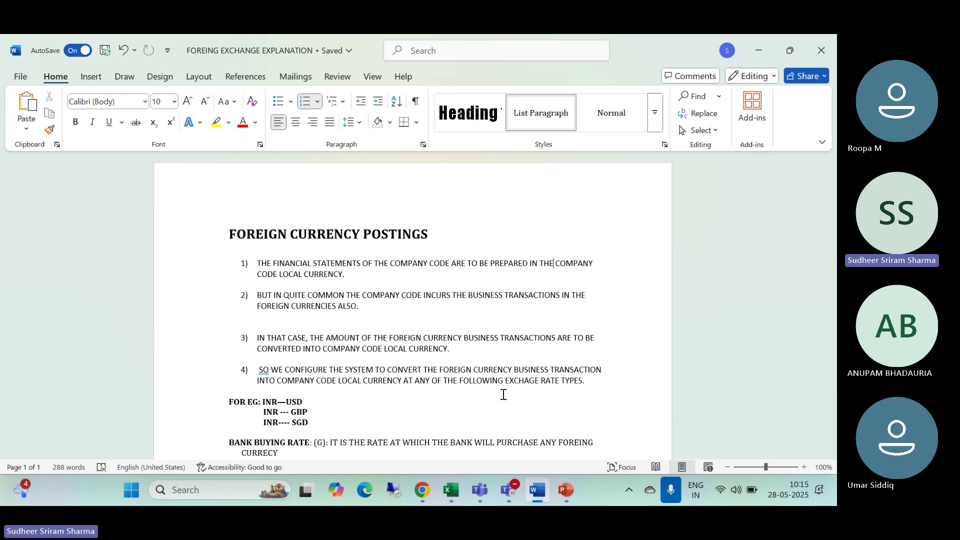
Step: Switch to the Teams meeting, close its Transcript pane, and minimize the meeting window
{"action": "scroll", "coordinate": [256, 398], "scroll_direction": "down", "scroll_amount": 1}
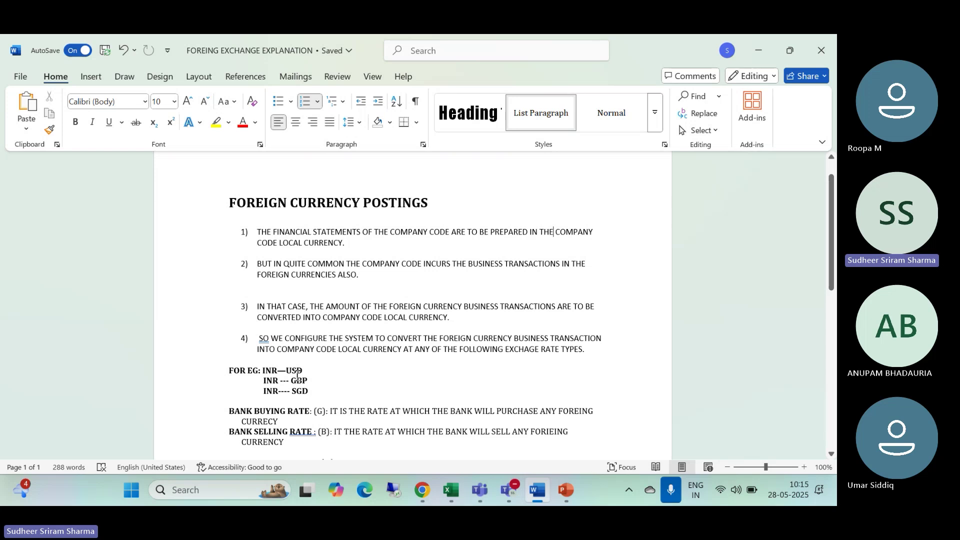
{"action": "scroll", "coordinate": [297, 375], "scroll_direction": "down", "scroll_amount": 2}
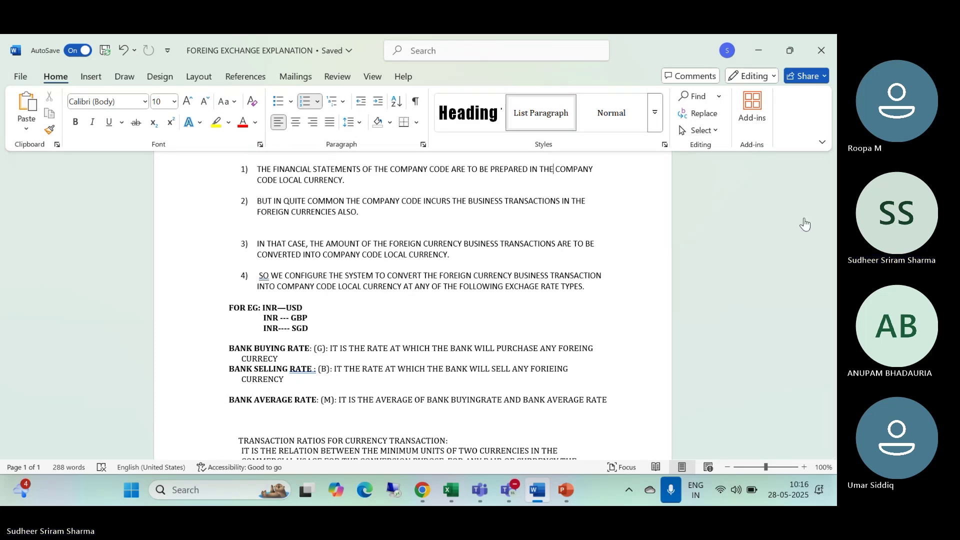
{"action": "key", "text": "alt+Tab"}
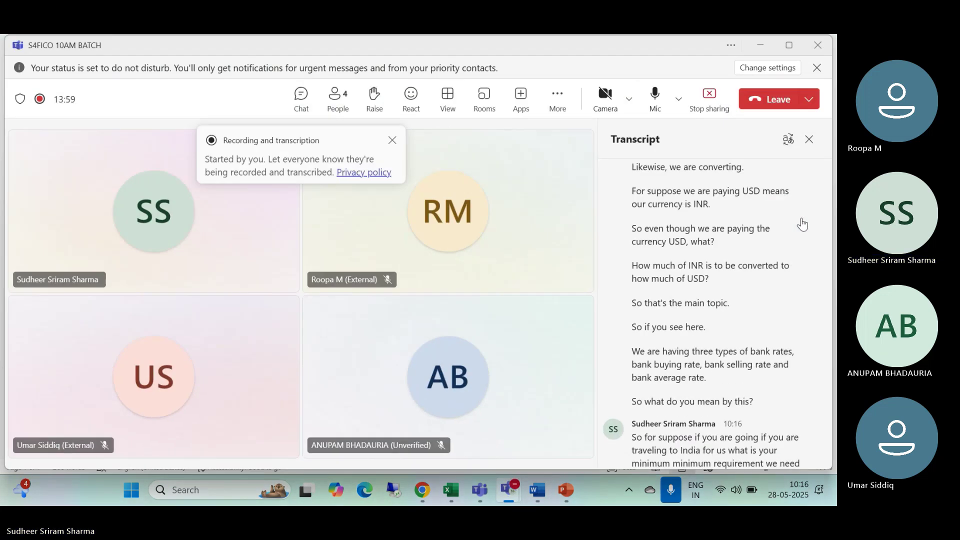
{"action": "left_click", "coordinate": [809, 139]}
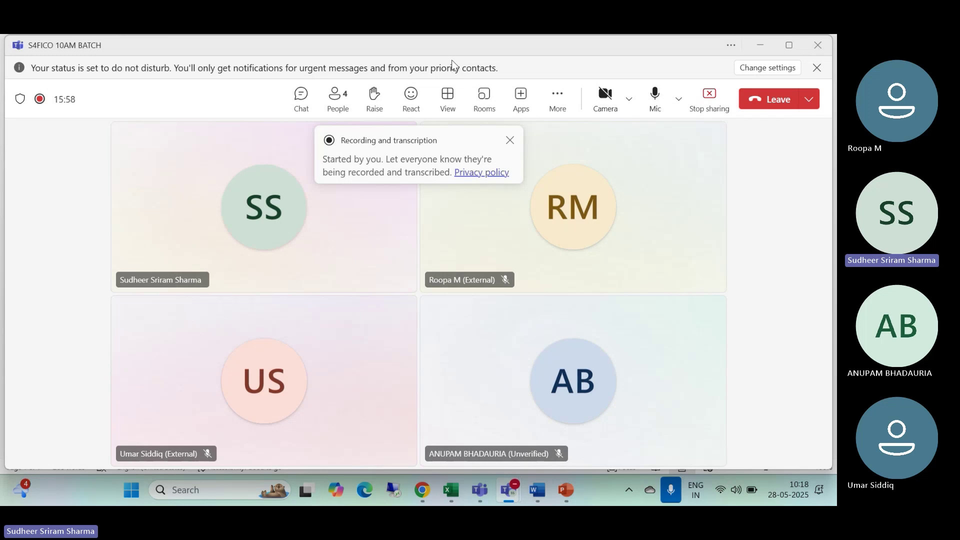
{"action": "left_click", "coordinate": [761, 46]}
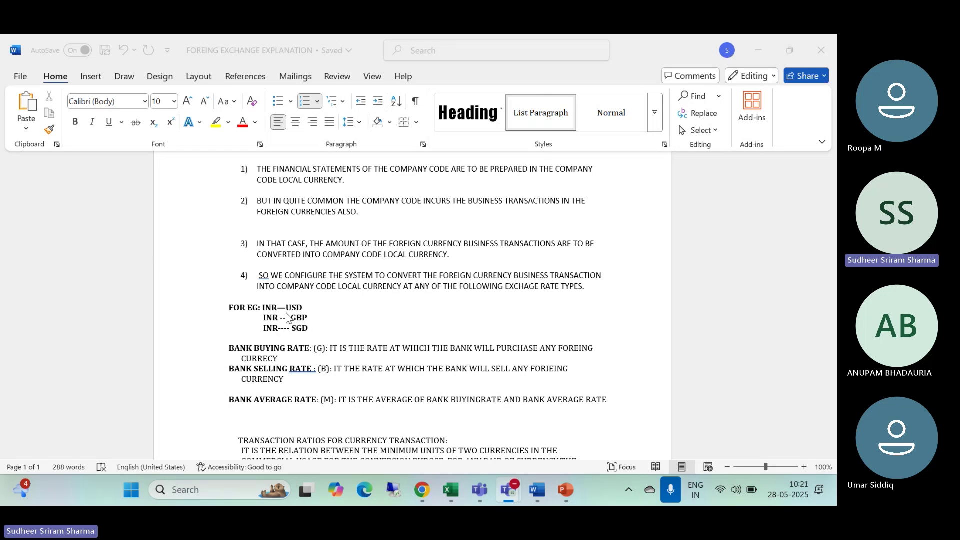
Step: Read the transaction ratios paragraph and the start of the Foreign Exchange Quotations section
{"action": "scroll", "coordinate": [286, 320], "scroll_direction": "down", "scroll_amount": 4}
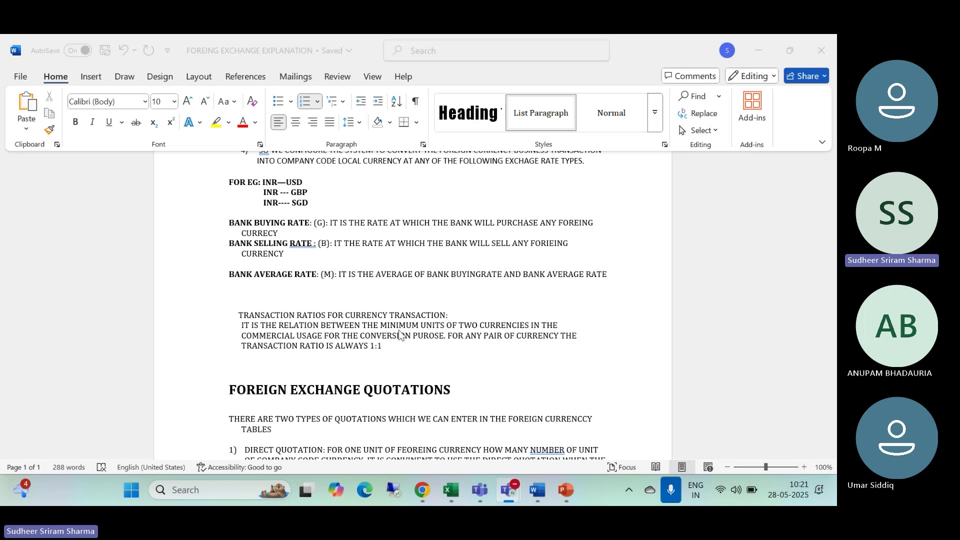
{"action": "scroll", "coordinate": [374, 350], "scroll_direction": "down", "scroll_amount": 2}
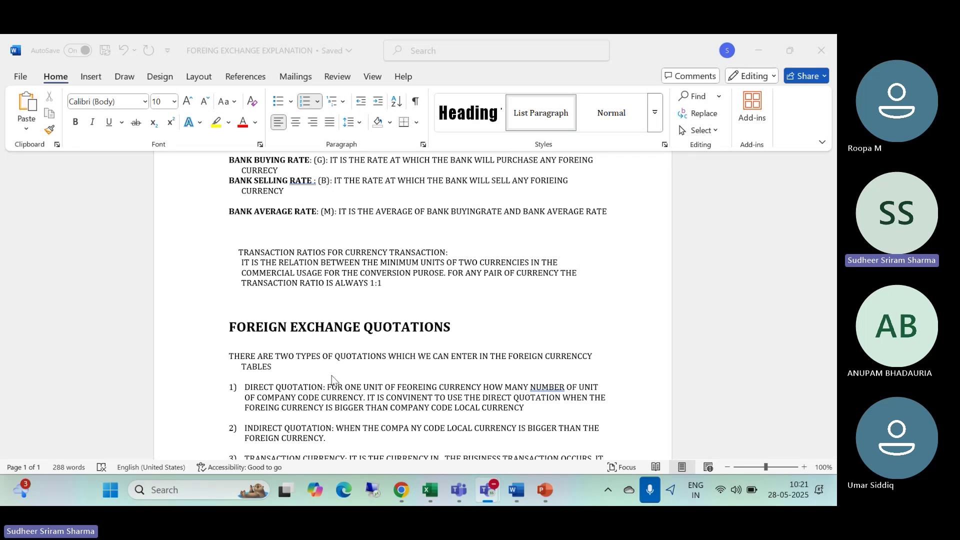
{"action": "scroll", "coordinate": [332, 379], "scroll_direction": "down", "scroll_amount": 1}
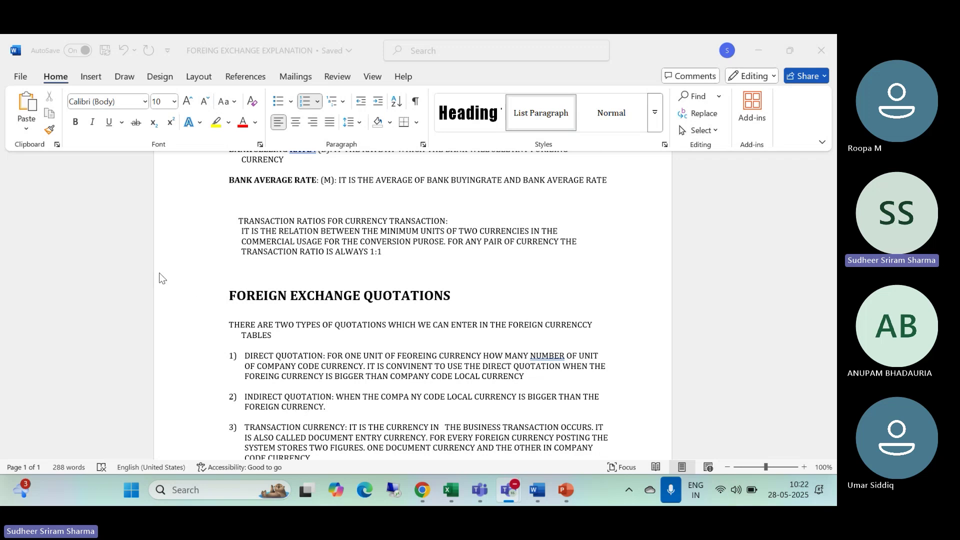
Step: Bring up the S4FICO 10AM BATCH meeting window in Teams and mute the microphone
{"action": "mouse_move", "coordinate": [509, 492]}
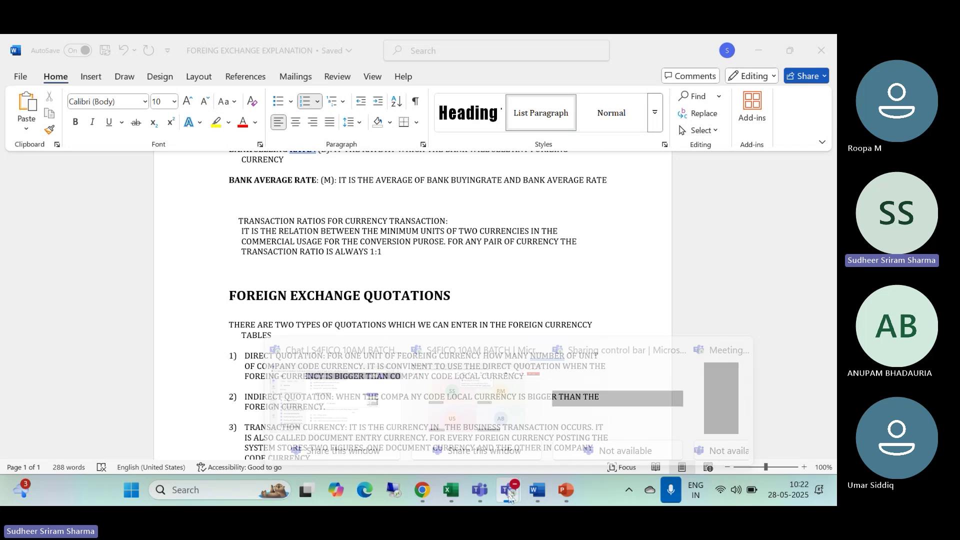
{"action": "left_click", "coordinate": [497, 427]}
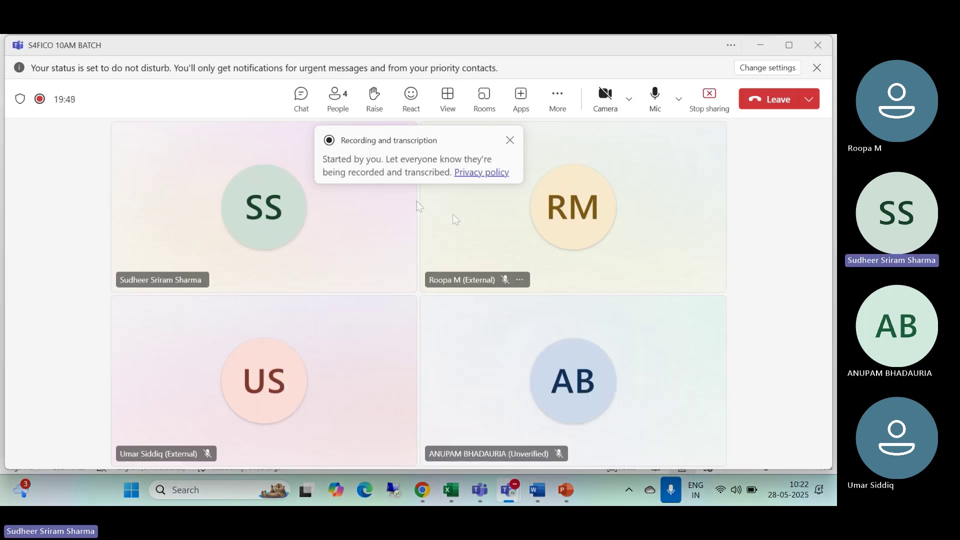
{"action": "left_click", "coordinate": [655, 100]}
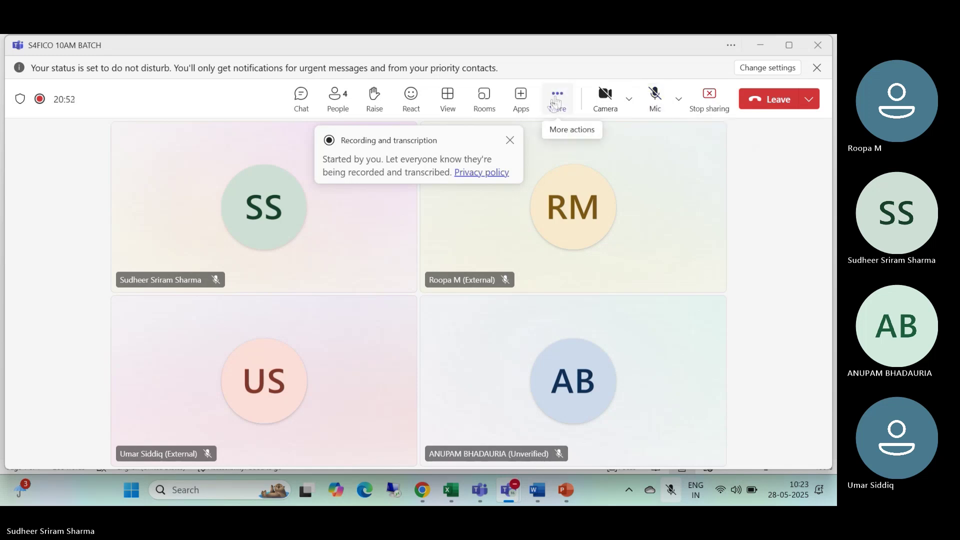
Step: Send the message "GIVE ME A TIME OF 5 MINS" in the meeting chat
{"action": "left_click", "coordinate": [301, 98]}
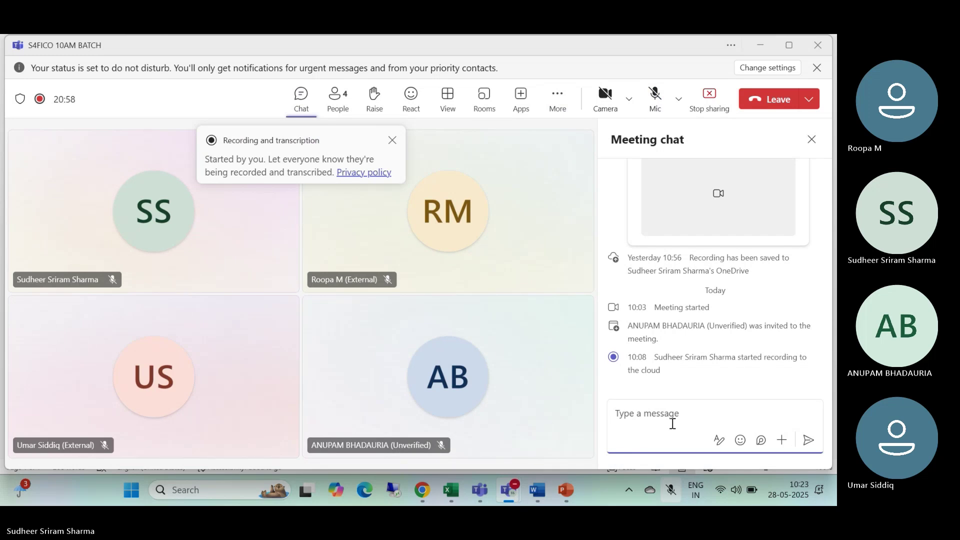
{"action": "type", "text": "Gl"}
{"action": "type", "text": "VE ME"}
{"action": "type", "text": " A "}
{"action": "type", "text": "TIME"}
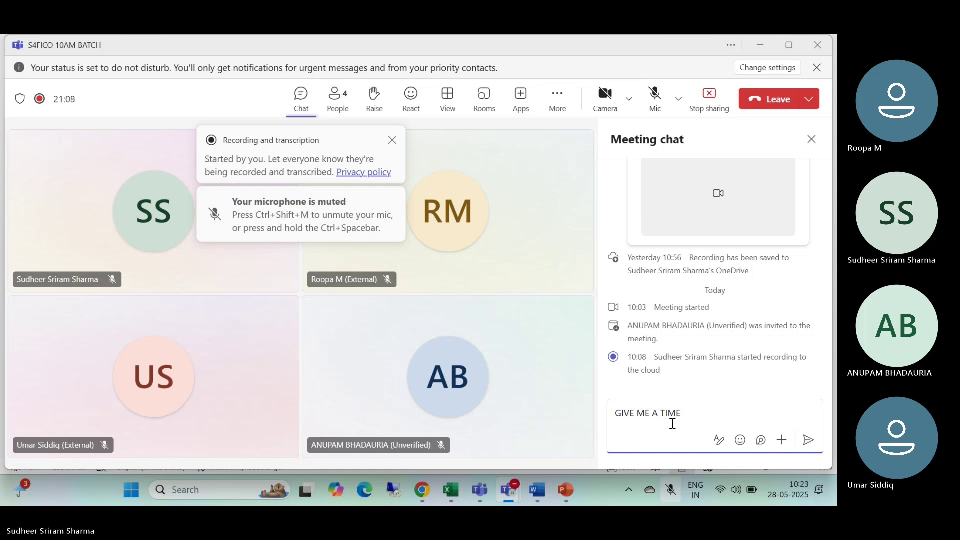
{"action": "type", "text": "OF "}
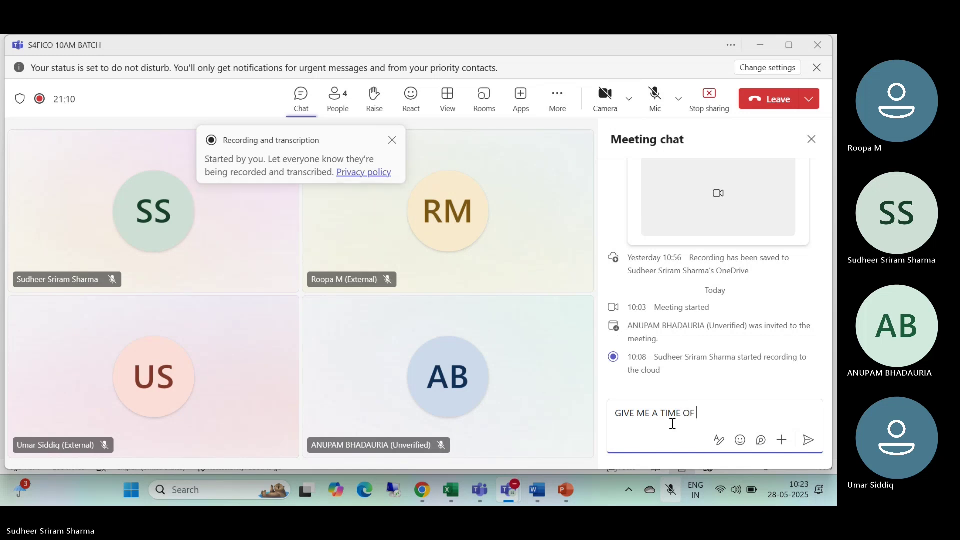
{"action": "type", "text": "5 MINS"}
{"action": "key", "text": "Return"}
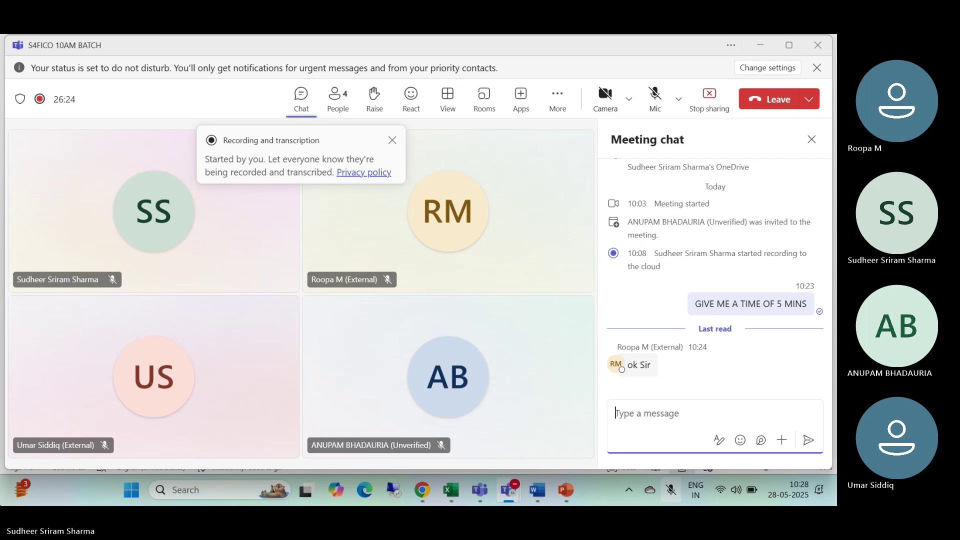
Step: Unmute the microphone and minimize the meeting window to return to the Word document
{"action": "left_click", "coordinate": [655, 95]}
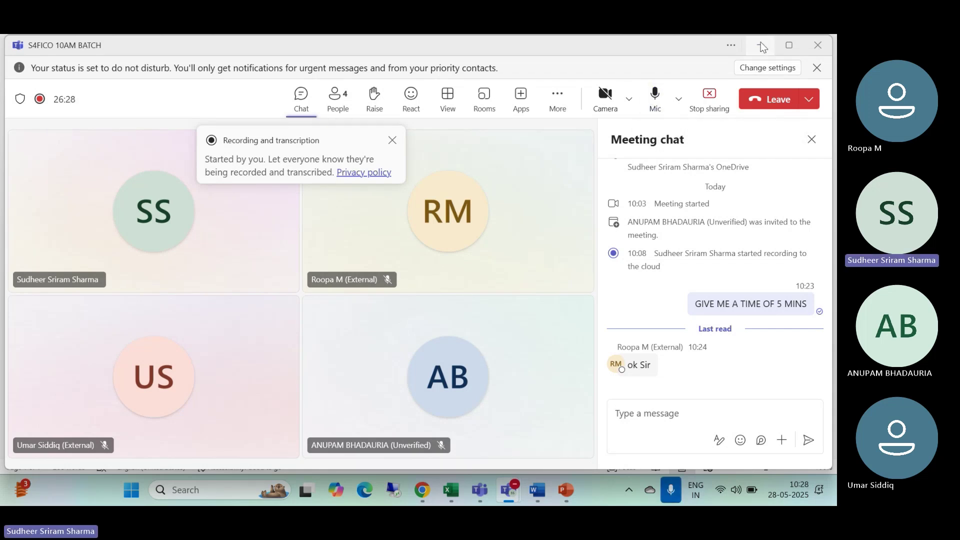
{"action": "left_click", "coordinate": [762, 46]}
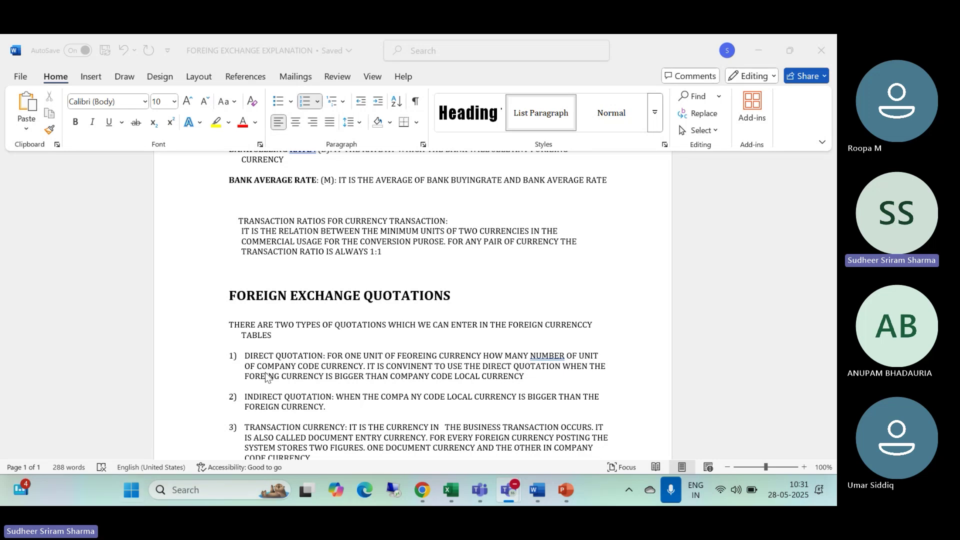
Step: Read the direct quotation, indirect quotation and transaction currency definitions, and return to the Foreign Currency Postings heading
{"action": "scroll", "coordinate": [319, 429], "scroll_direction": "down", "scroll_amount": 2}
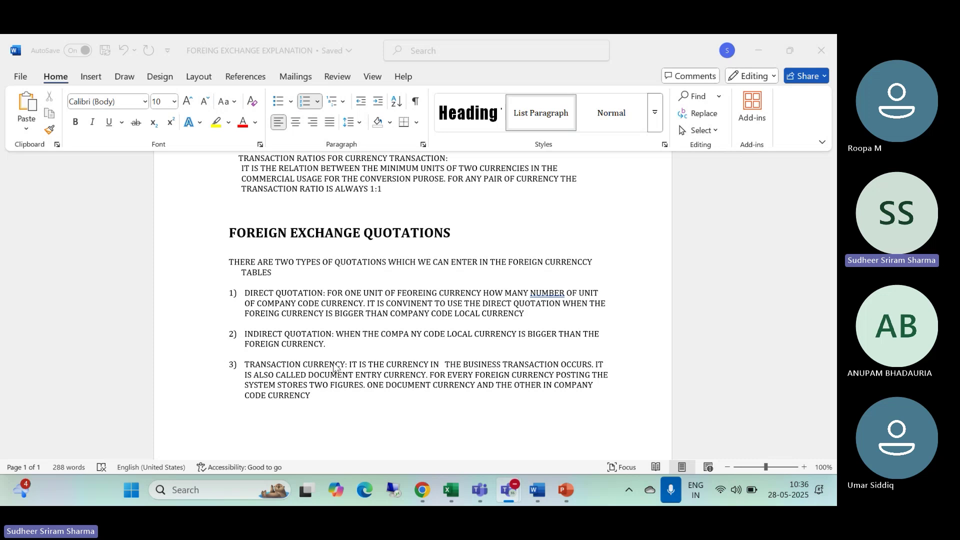
{"action": "scroll", "coordinate": [332, 370], "scroll_direction": "down", "scroll_amount": 1}
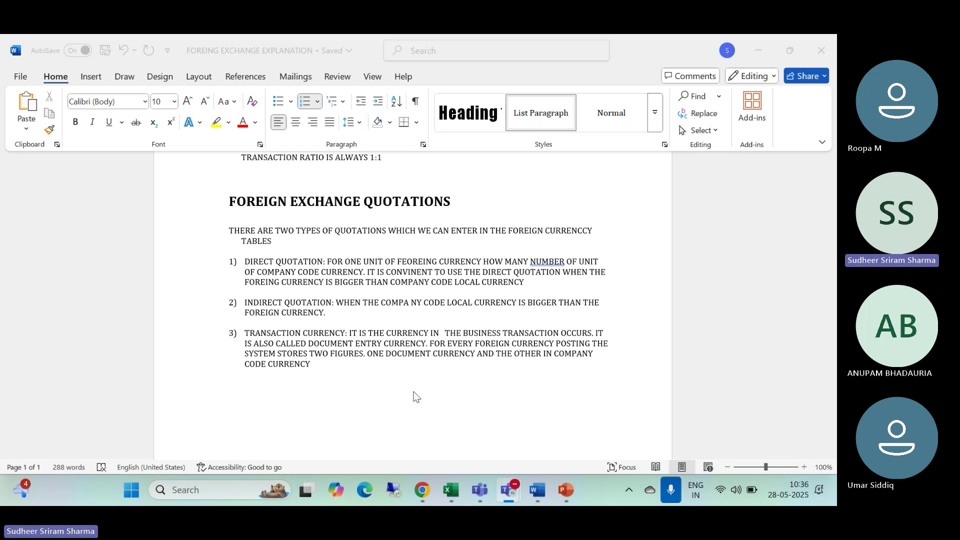
{"action": "scroll", "coordinate": [322, 363], "scroll_direction": "down", "scroll_amount": 1}
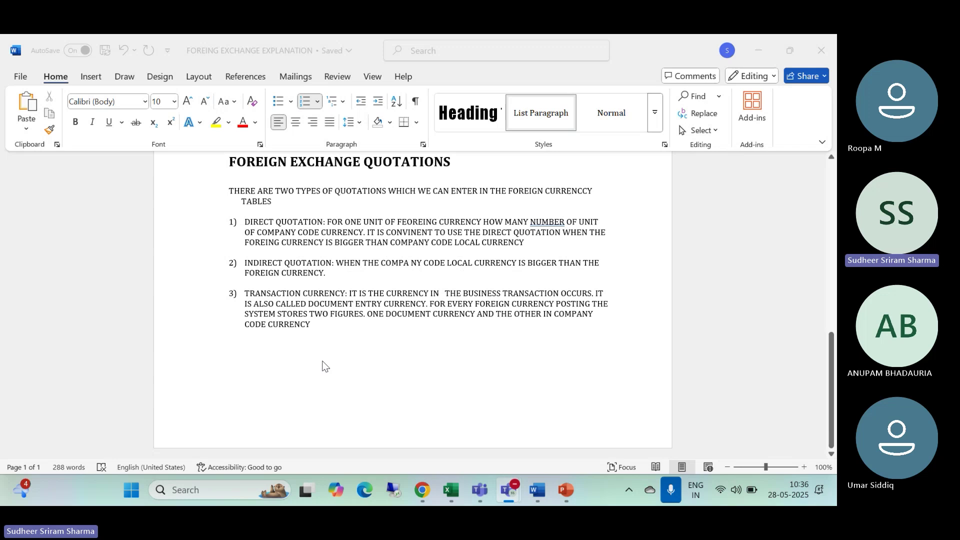
{"action": "scroll", "coordinate": [318, 379], "scroll_direction": "up", "scroll_amount": 1}
{"action": "scroll", "coordinate": [318, 383], "scroll_direction": "up", "scroll_amount": 12}
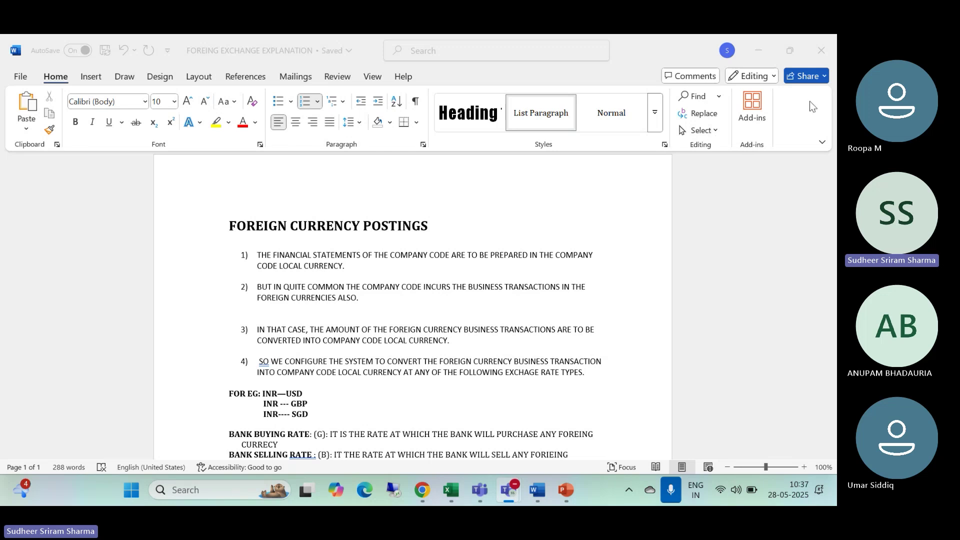
Step: Minimize the Word and Teams windows and open "6. Foreign Currency Setting" from the SAP CONFIGURATION STEPS folder on the desktop
{"action": "left_click", "coordinate": [760, 50]}
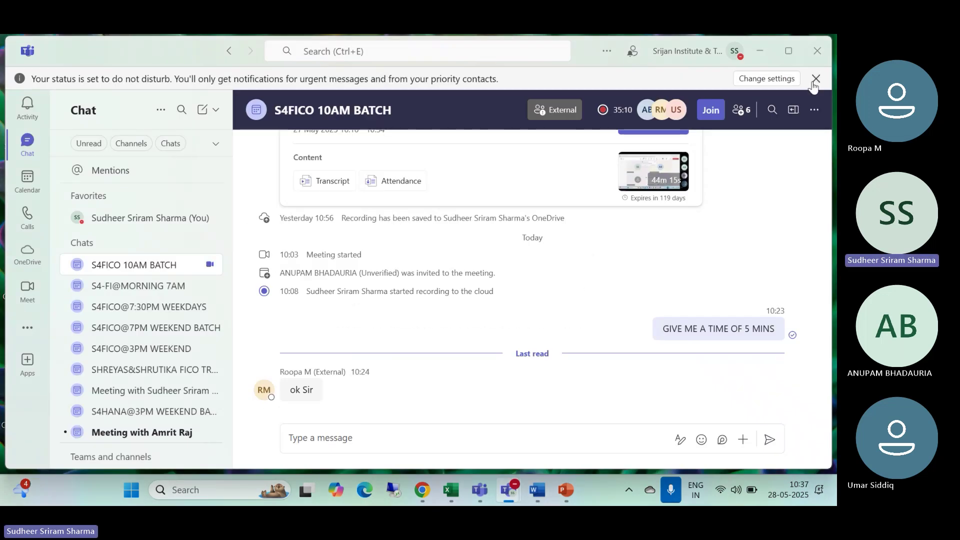
{"action": "left_click", "coordinate": [760, 49]}
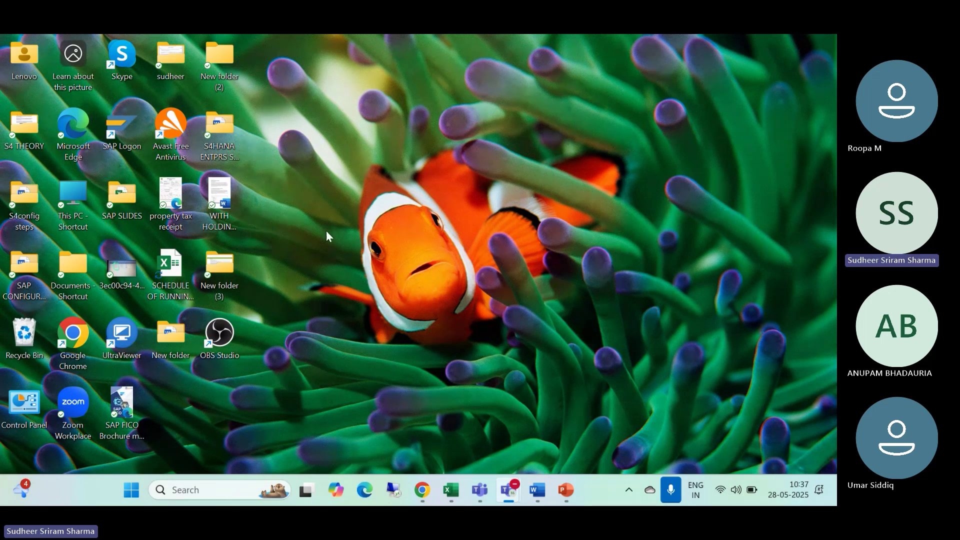
{"action": "double_click", "coordinate": [28, 271]}
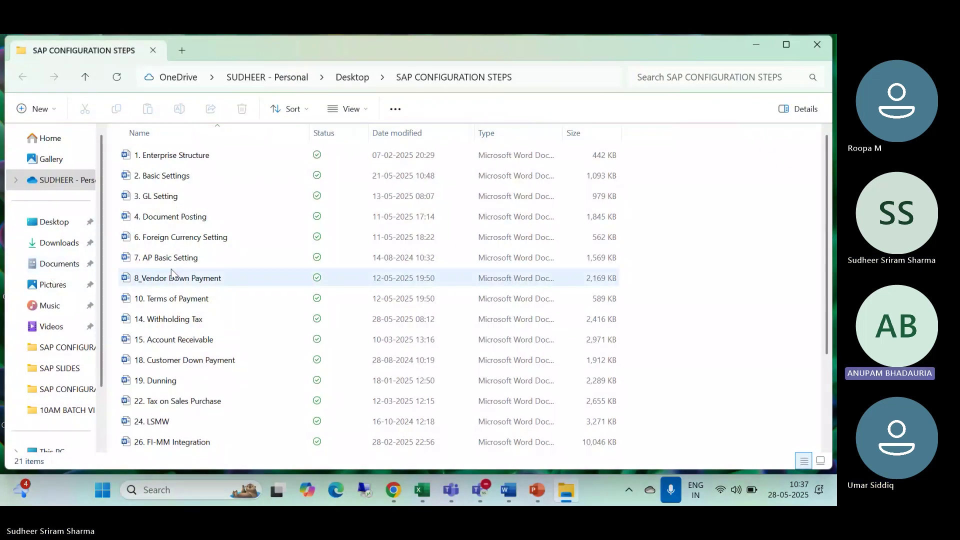
{"action": "double_click", "coordinate": [164, 241]}
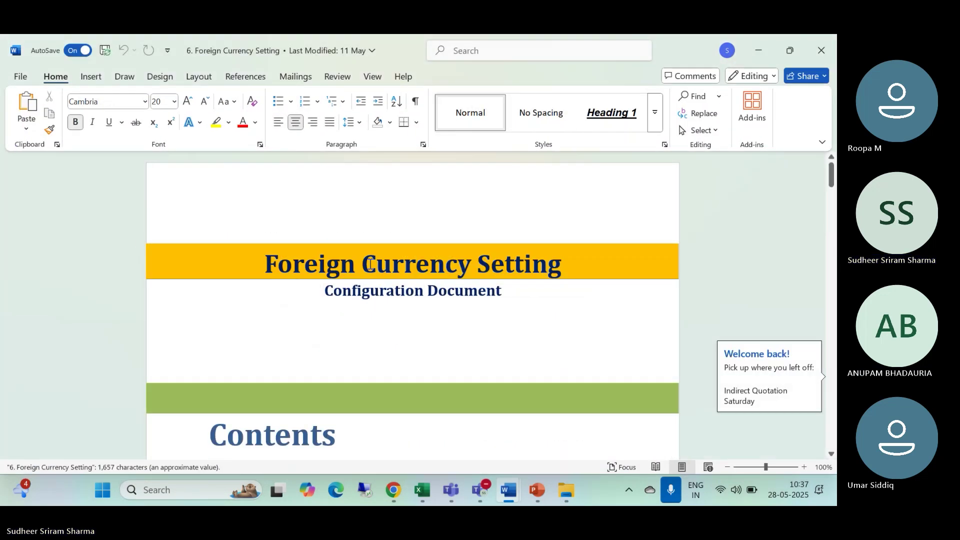
Step: Review the contents list, the description for defining currency translation ratios, and the transaction code in its Procedure section
{"action": "scroll", "coordinate": [320, 312], "scroll_direction": "down", "scroll_amount": 3}
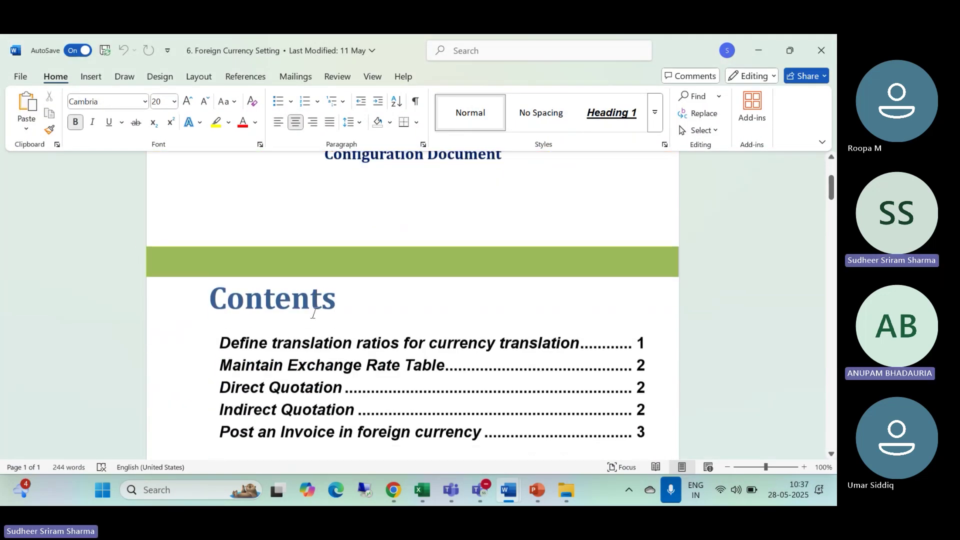
{"action": "scroll", "coordinate": [313, 314], "scroll_direction": "down", "scroll_amount": 8}
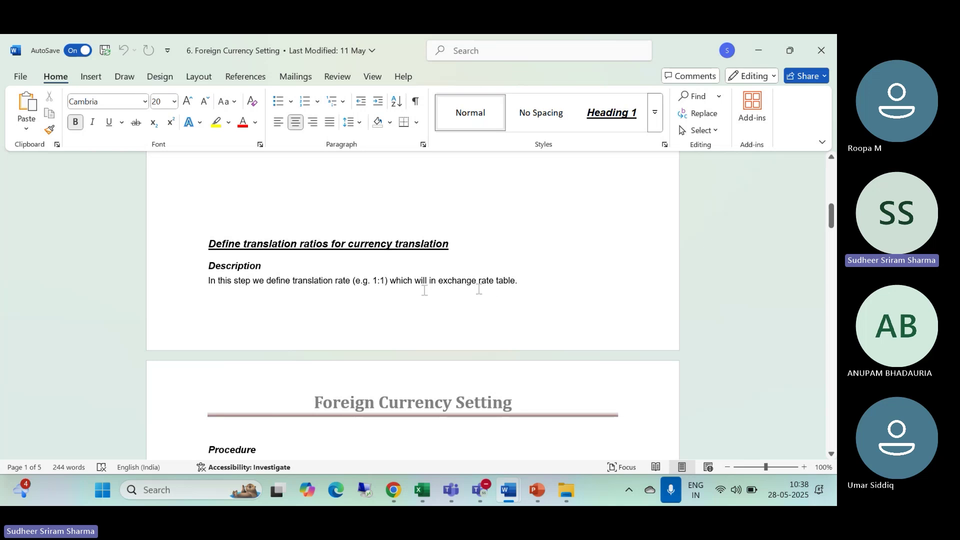
{"action": "scroll", "coordinate": [422, 290], "scroll_direction": "down", "scroll_amount": 2}
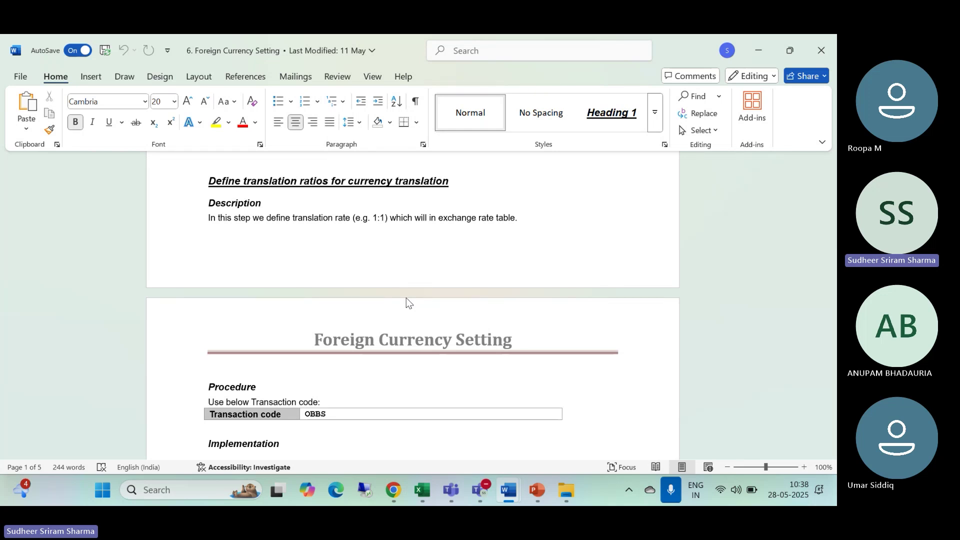
Step: Review the Procedure and Implementation sections for translation ratios, including the illustrated warning dialog and the instructions below it
{"action": "scroll", "coordinate": [406, 298], "scroll_direction": "down", "scroll_amount": 1}
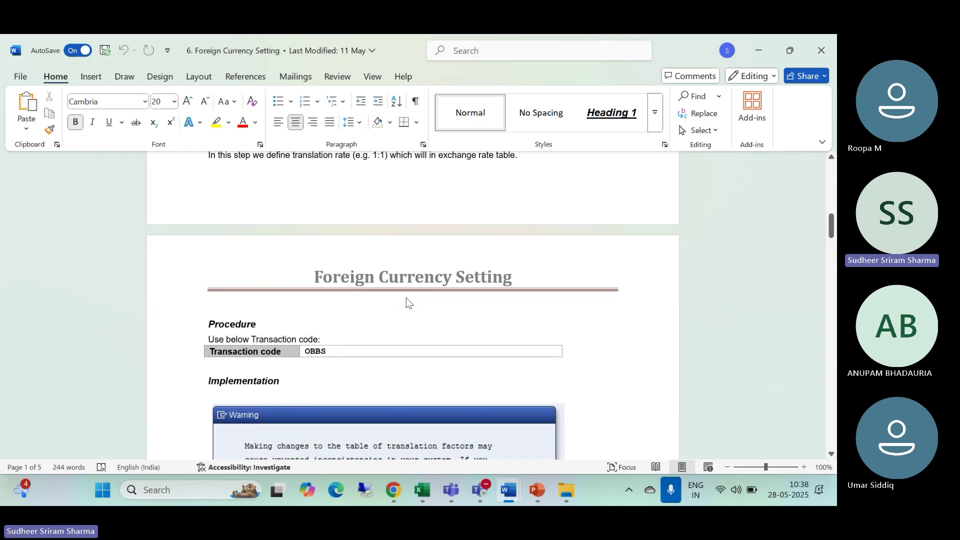
{"action": "scroll", "coordinate": [346, 320], "scroll_direction": "down", "scroll_amount": 1}
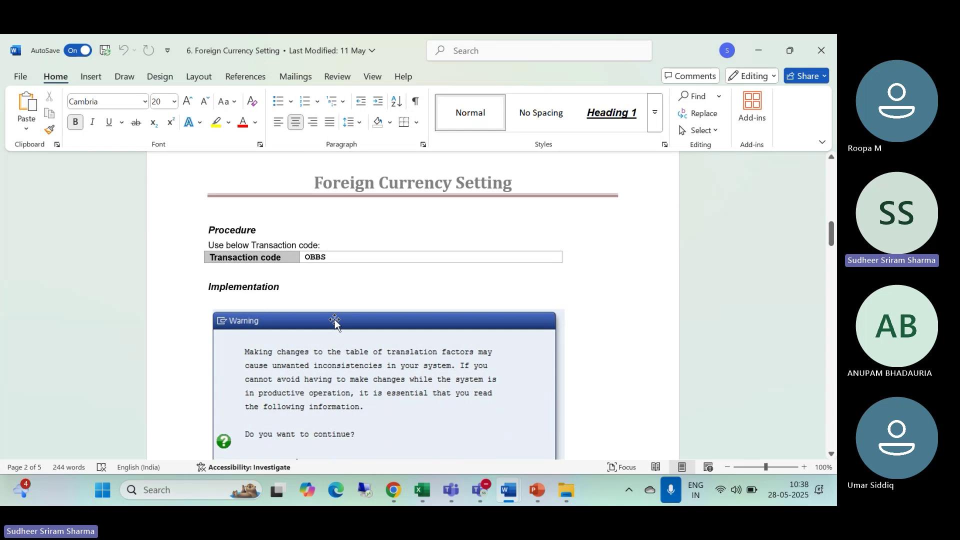
{"action": "scroll", "coordinate": [334, 320], "scroll_direction": "down", "scroll_amount": 1}
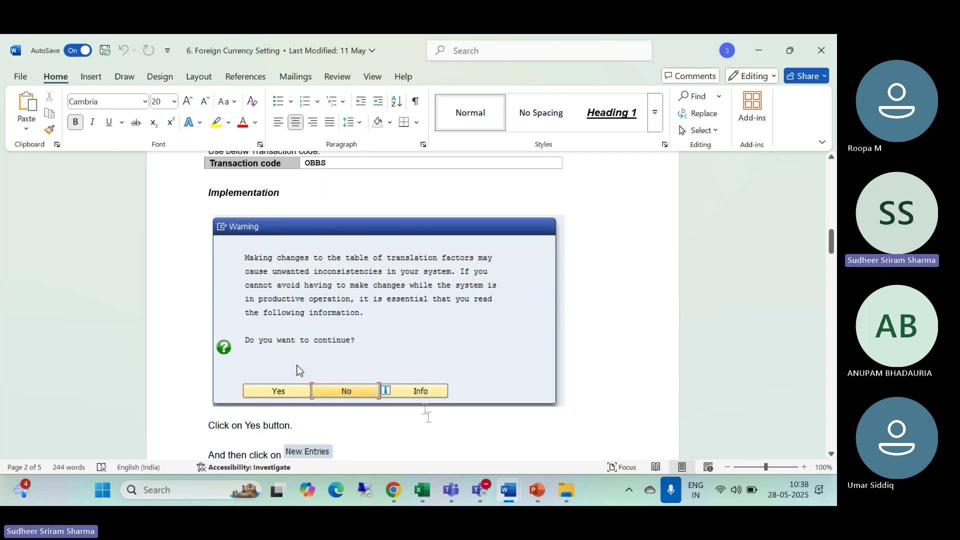
Step: Minimize both Word documents and close the SAP CONFIGURATION STEPS folder window
{"action": "left_click", "coordinate": [755, 52]}
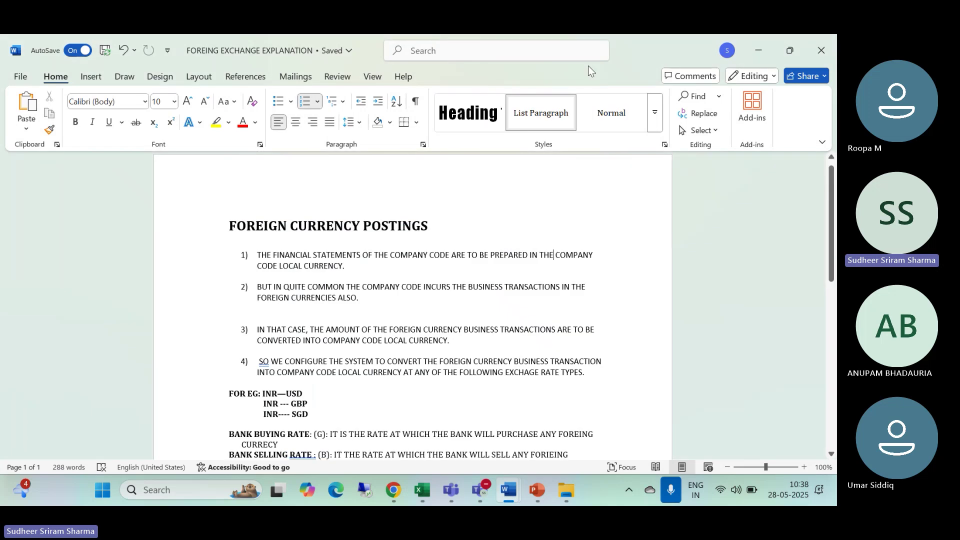
{"action": "left_click", "coordinate": [762, 50]}
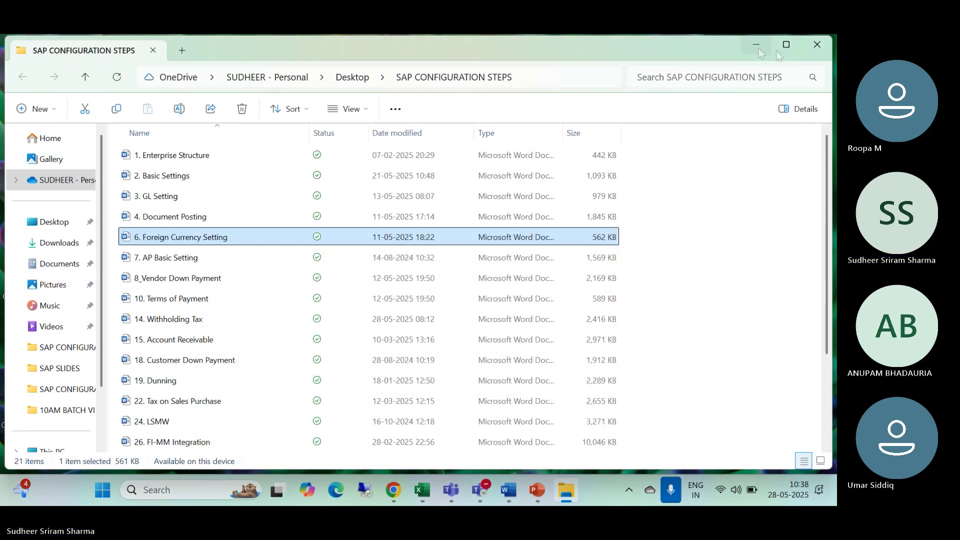
{"action": "left_click", "coordinate": [816, 46]}
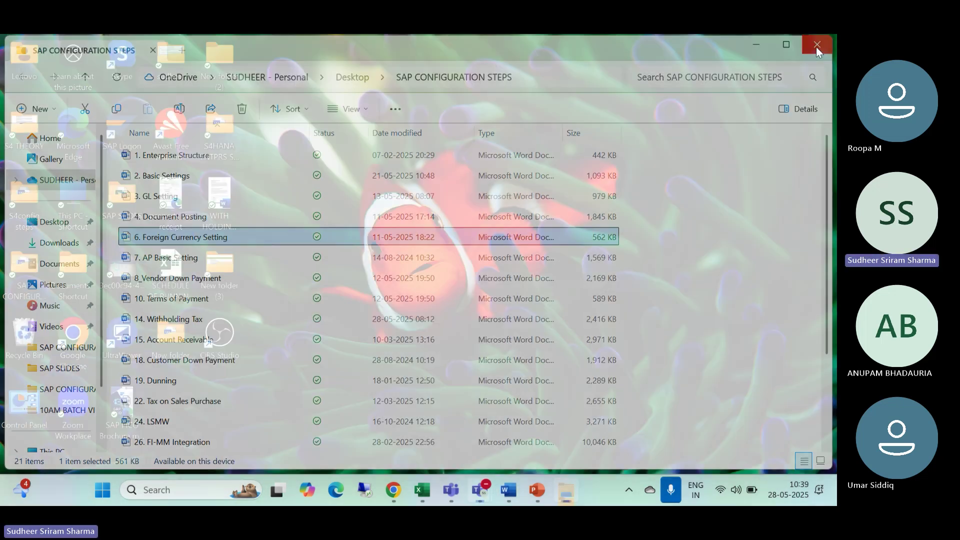
Step: Reopen the FOREING EXCHANGE EXPLANATION document and read the exchange rate types and the transaction ratios for currency transaction paragraph
{"action": "mouse_move", "coordinate": [540, 495]}
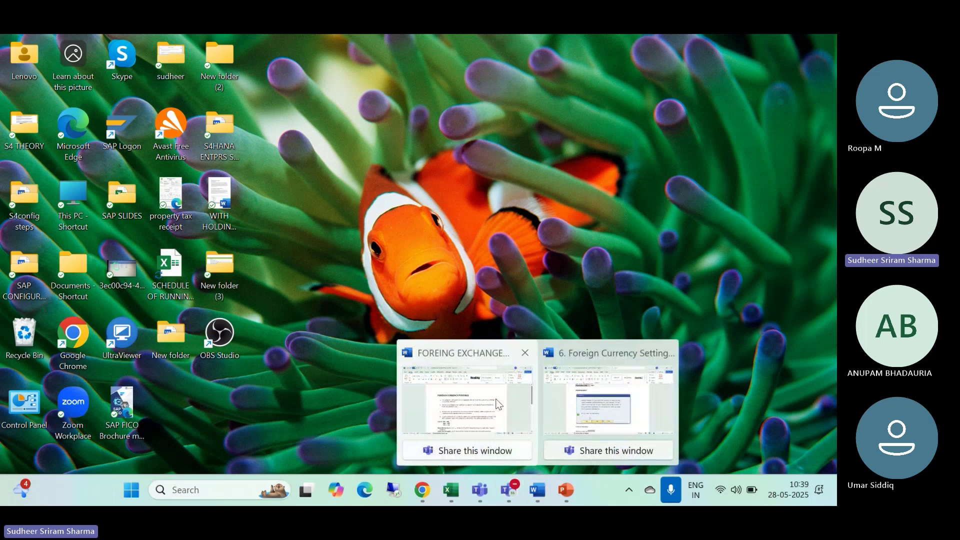
{"action": "mouse_move", "coordinate": [525, 361]}
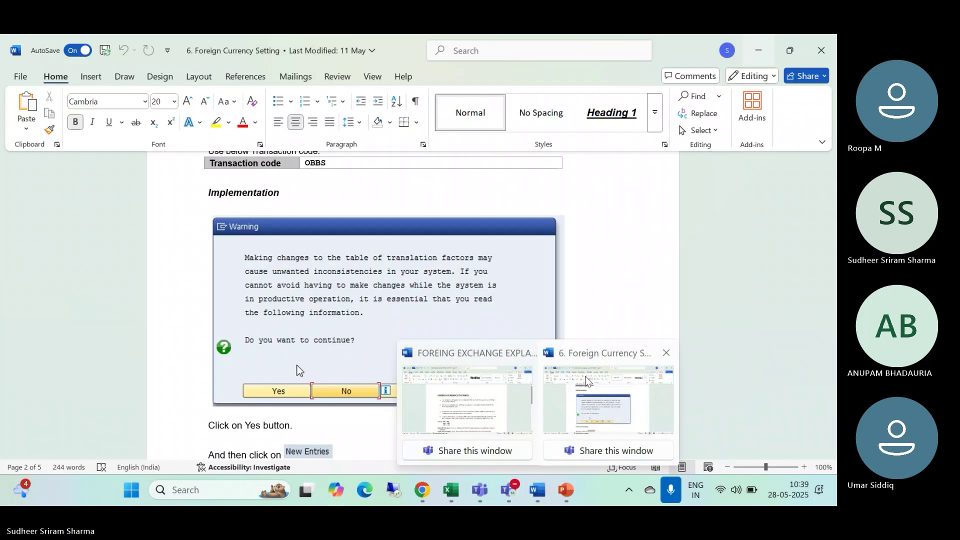
{"action": "left_click", "coordinate": [497, 396]}
{"action": "scroll", "coordinate": [388, 372], "scroll_direction": "down", "scroll_amount": 5}
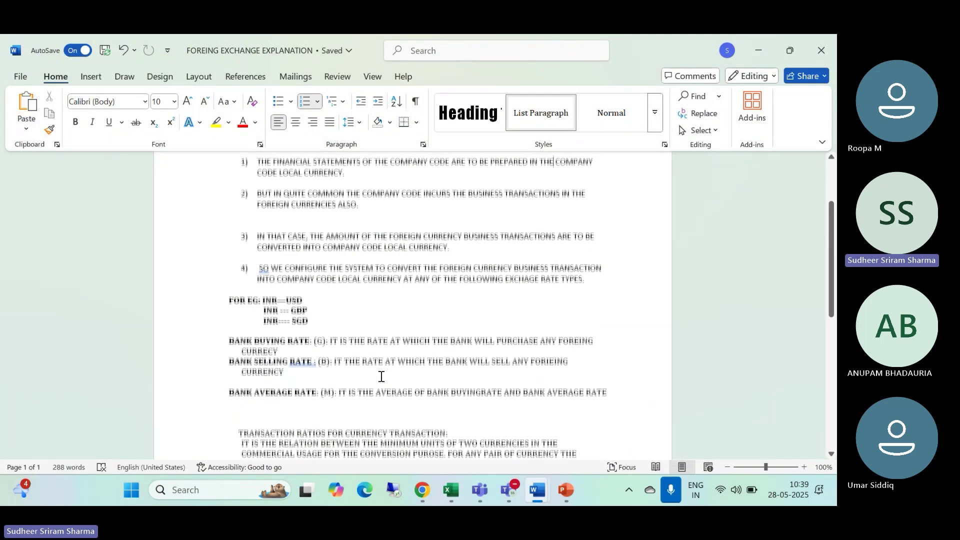
{"action": "scroll", "coordinate": [381, 377], "scroll_direction": "down", "scroll_amount": 2}
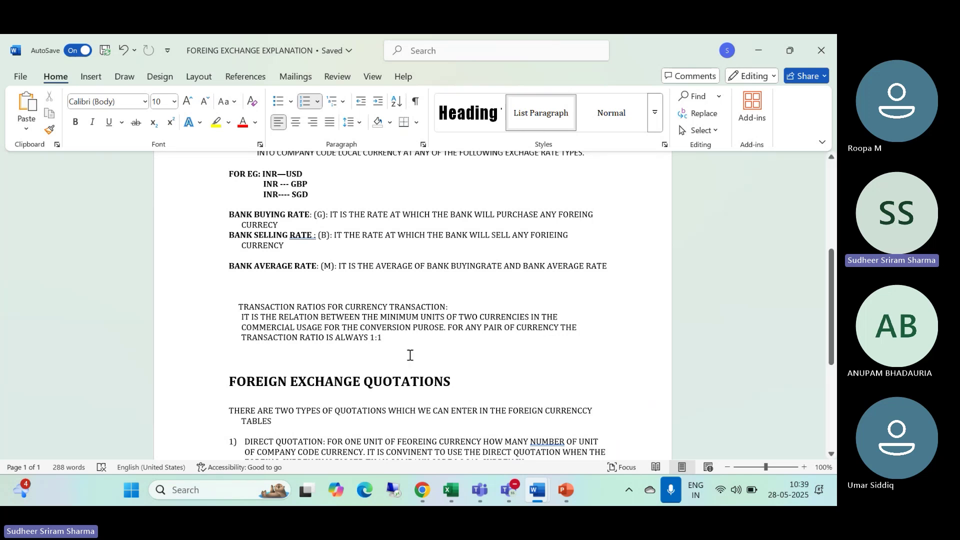
Step: Launch SAP Logon from the desktop and log on to the S4/23 system with the saved user name and account password
{"action": "left_click", "coordinate": [759, 52]}
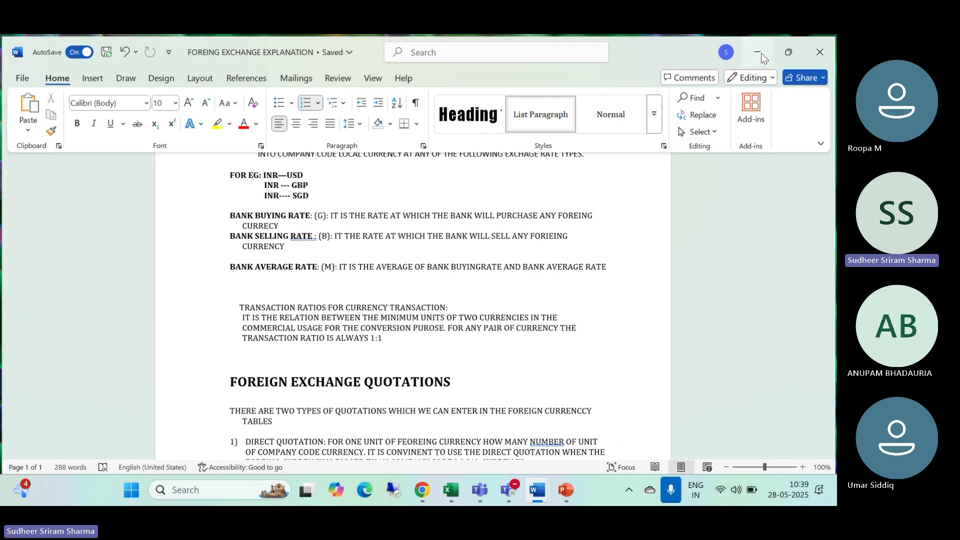
{"action": "mouse_move", "coordinate": [442, 490]}
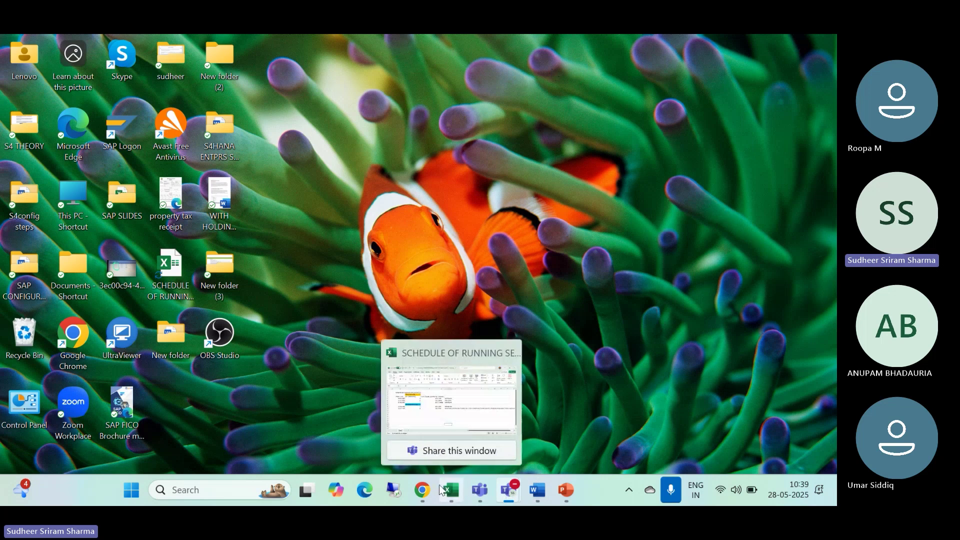
{"action": "double_click", "coordinate": [120, 125]}
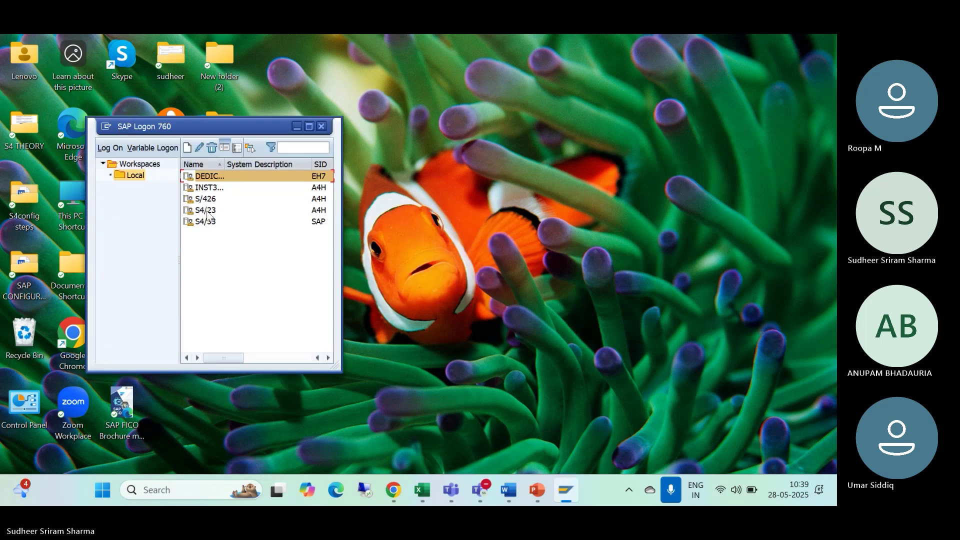
{"action": "double_click", "coordinate": [206, 210]}
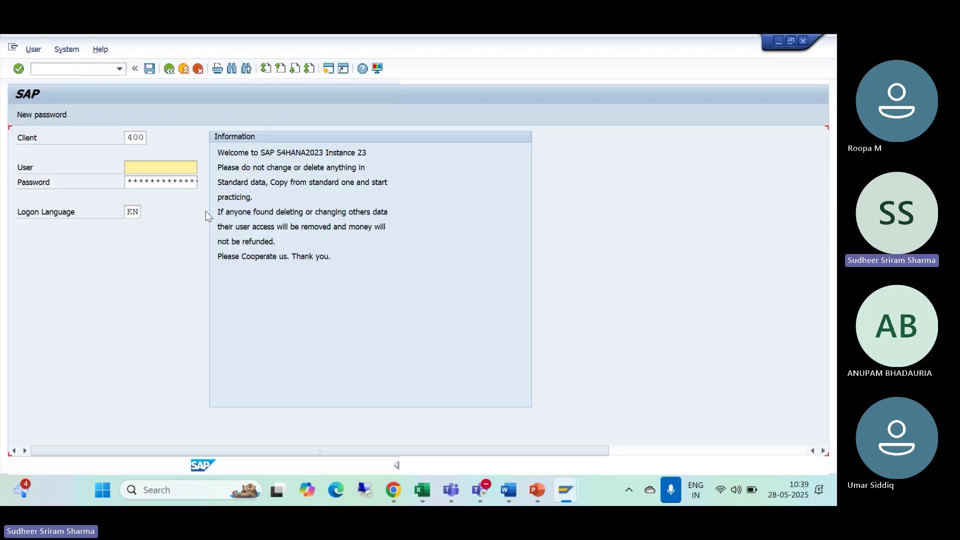
{"action": "left_click", "coordinate": [160, 168]}
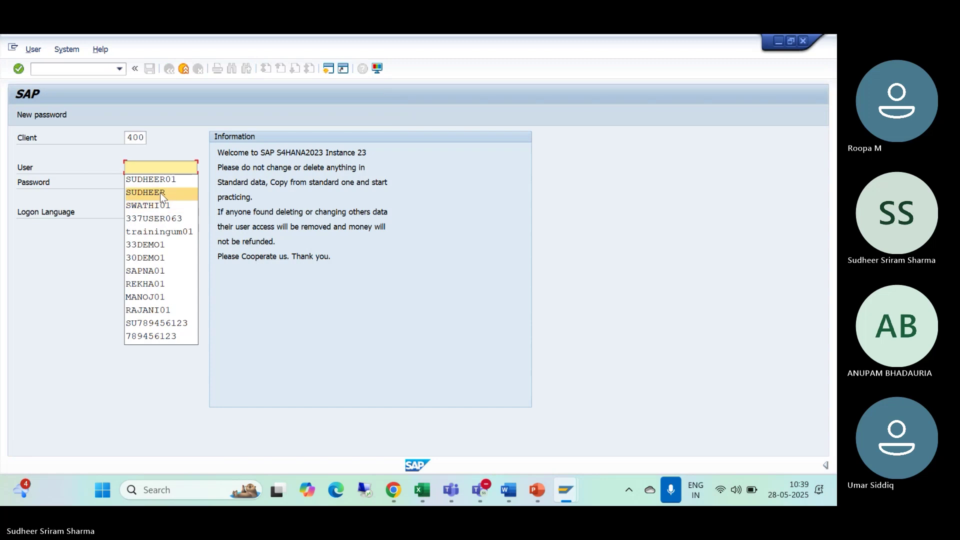
{"action": "left_click", "coordinate": [161, 180]}
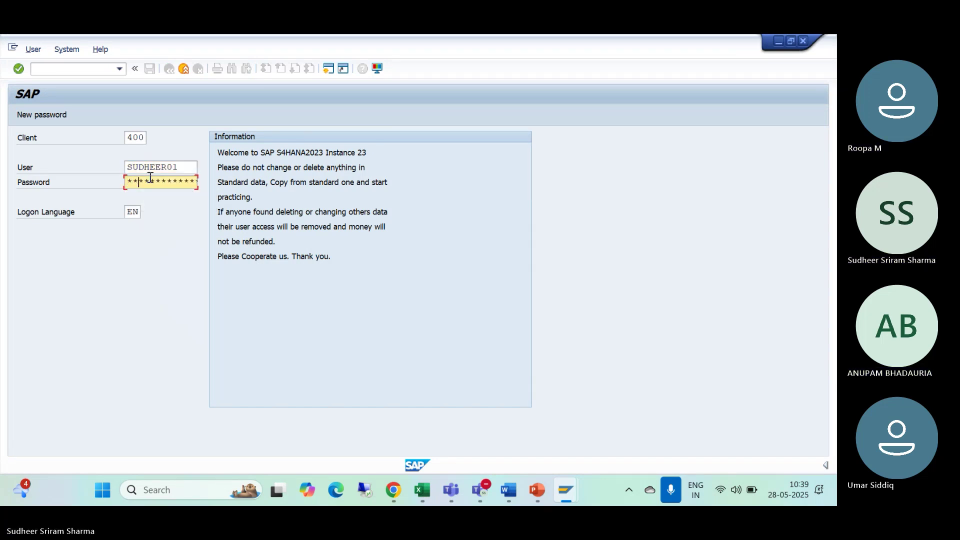
{"action": "key", "text": "Return"}
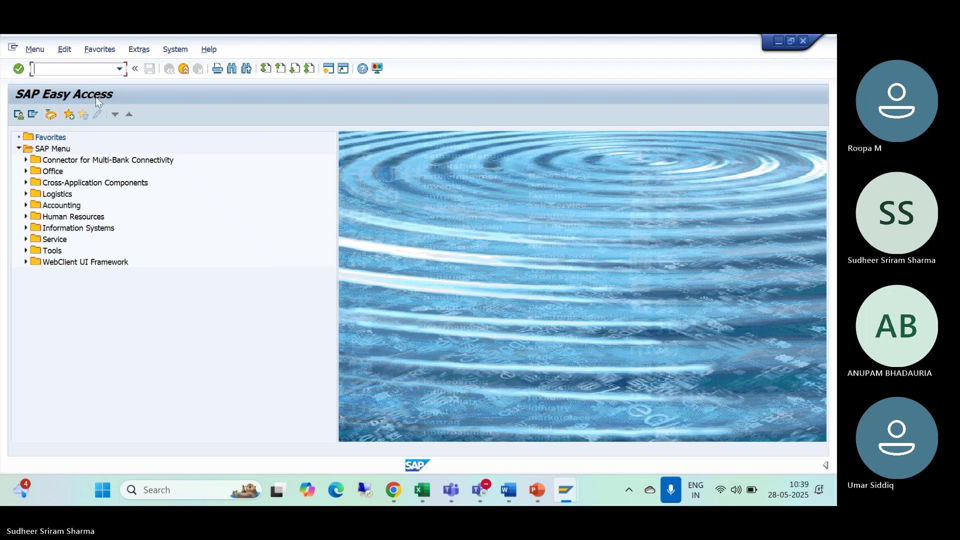
Step: Open the Company Code Global Data overview with transaction code /NOBY6
{"action": "type", "text": "/"}
{"action": "key", "text": "BackSpace"}
{"action": "type", "text": "/NOBY6"}
{"action": "key", "text": "Return"}
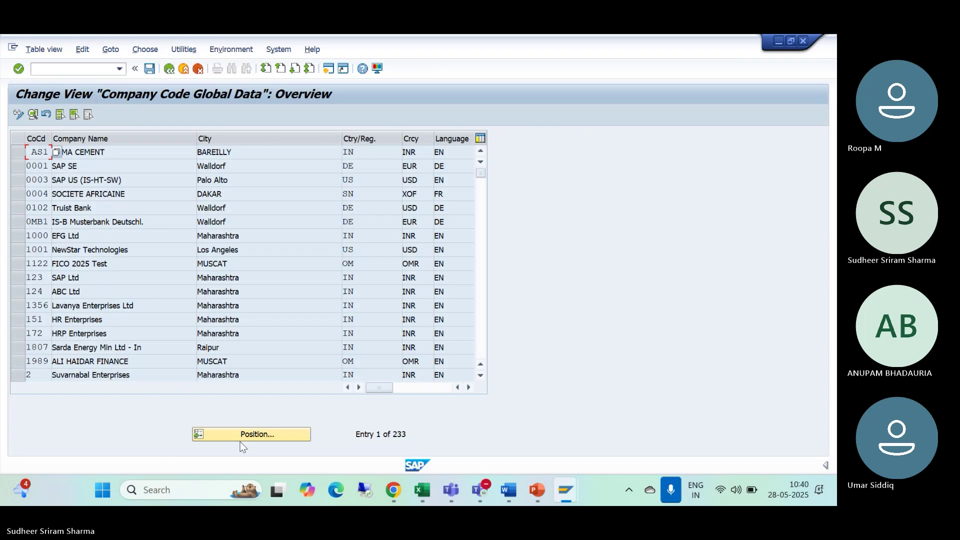
Step: Position the company code list on TM10 and open its global data details
{"action": "left_click", "coordinate": [240, 440]}
{"action": "type", "text": "T"}
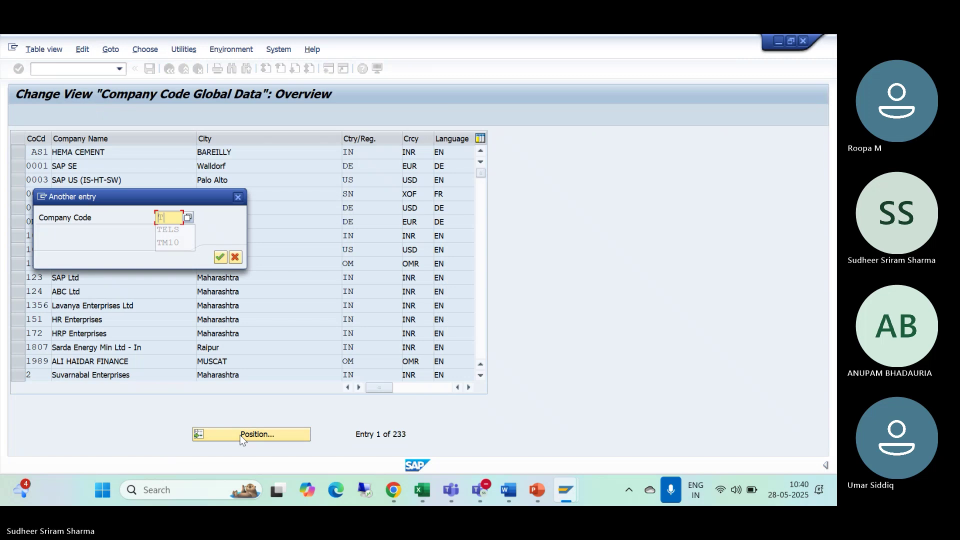
{"action": "type", "text": "M10"}
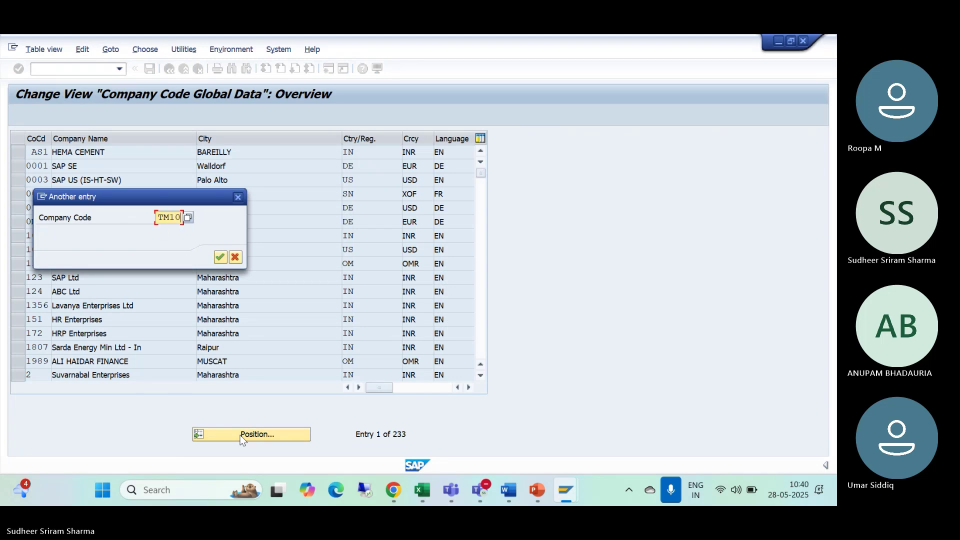
{"action": "left_click", "coordinate": [220, 257]}
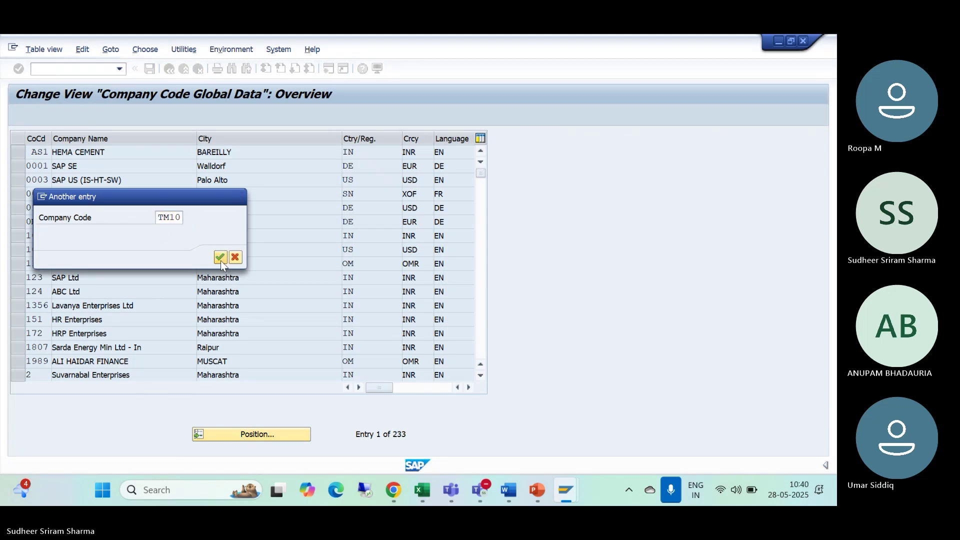
{"action": "left_click", "coordinate": [17, 153]}
{"action": "left_click", "coordinate": [34, 114]}
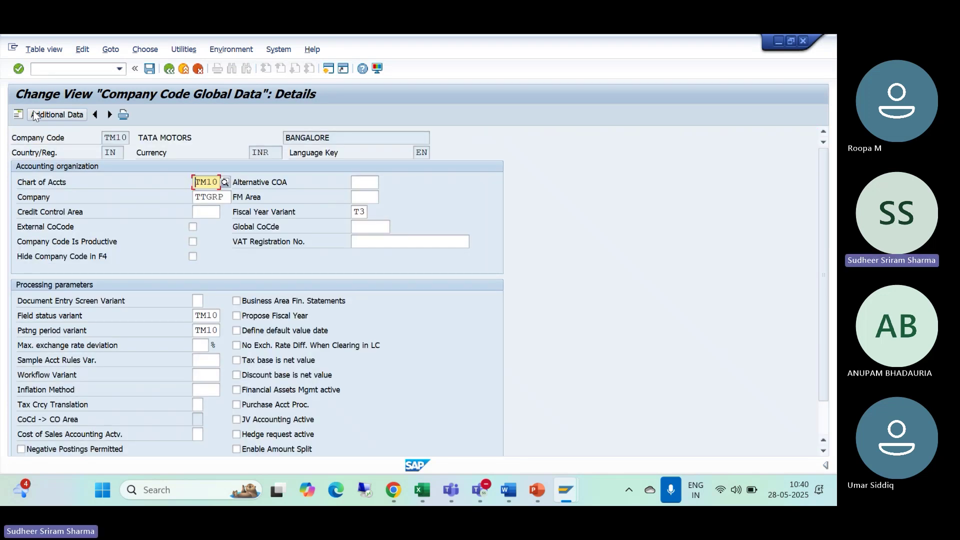
Step: Call the currency translation ratios table with transaction code /NOBBS and try to accept its warning
{"action": "left_click", "coordinate": [61, 70]}
{"action": "type", "text": "/NOBBS"}
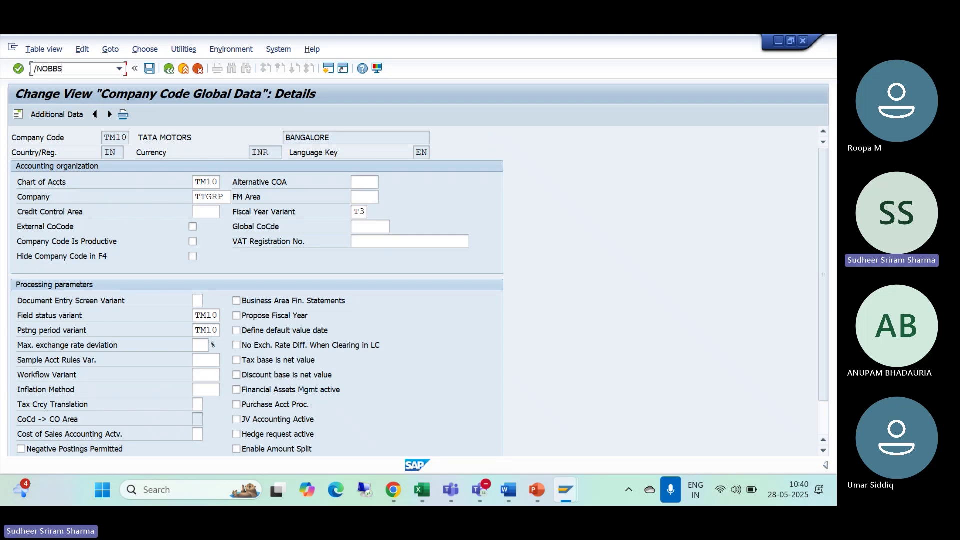
{"action": "key", "text": "Return"}
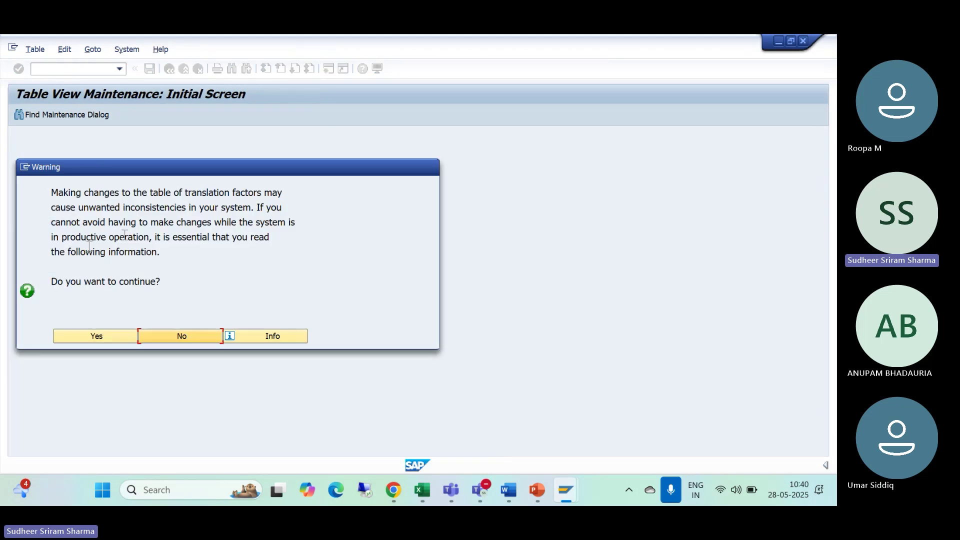
{"action": "left_click", "coordinate": [107, 338]}
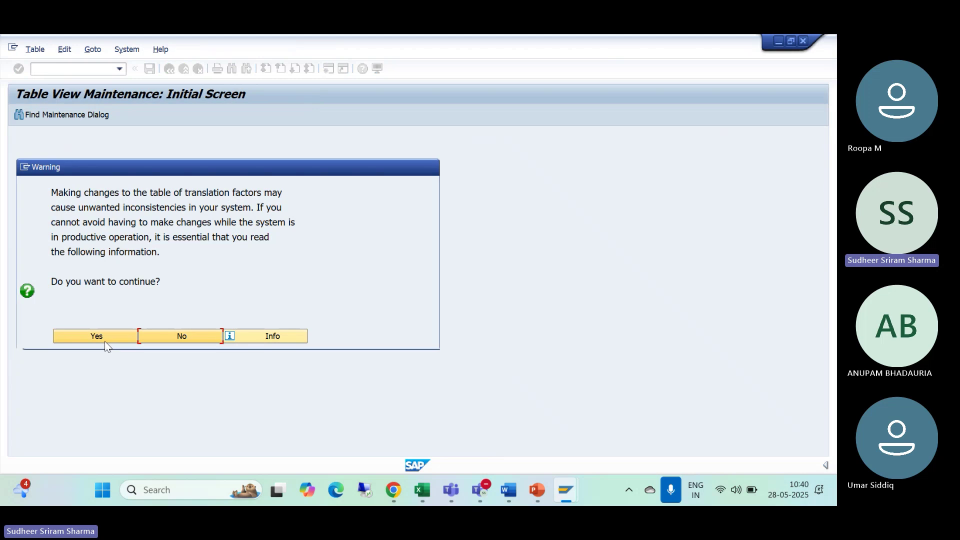
{"action": "left_click", "coordinate": [297, 128]}
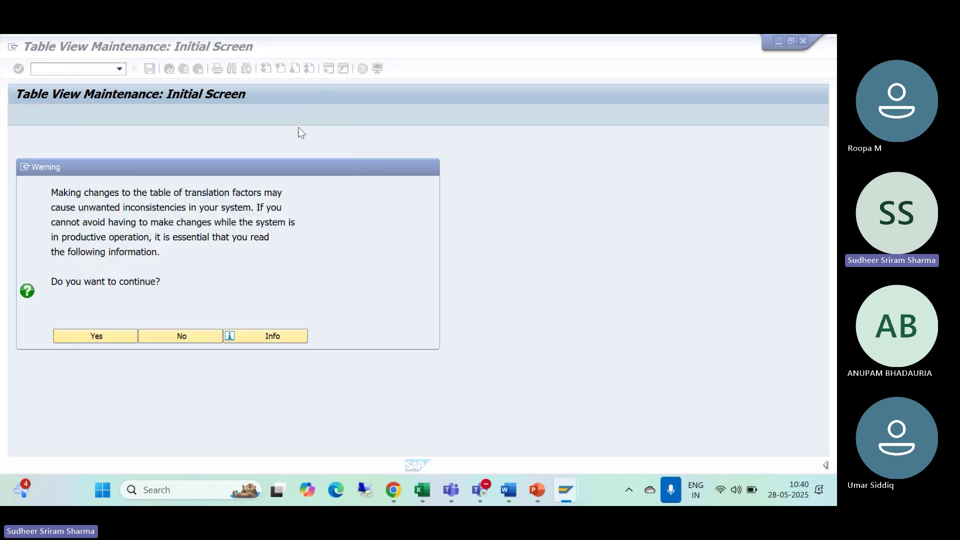
Step: Check the next instructions in the Foreign Currency Setting document, and return to SAP to accept the translation factors warning with Yes
{"action": "mouse_move", "coordinate": [509, 490]}
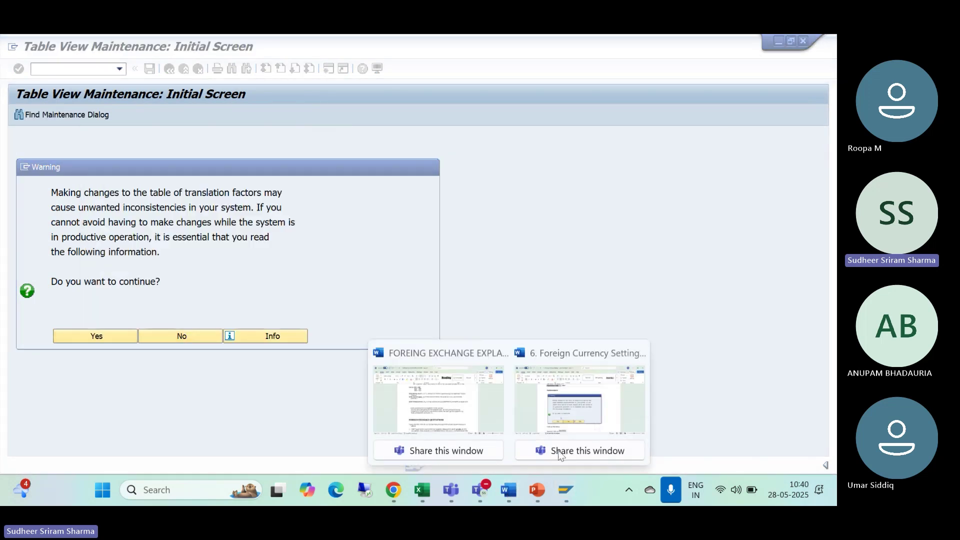
{"action": "left_click", "coordinate": [595, 420]}
{"action": "scroll", "coordinate": [368, 348], "scroll_direction": "down", "scroll_amount": 2}
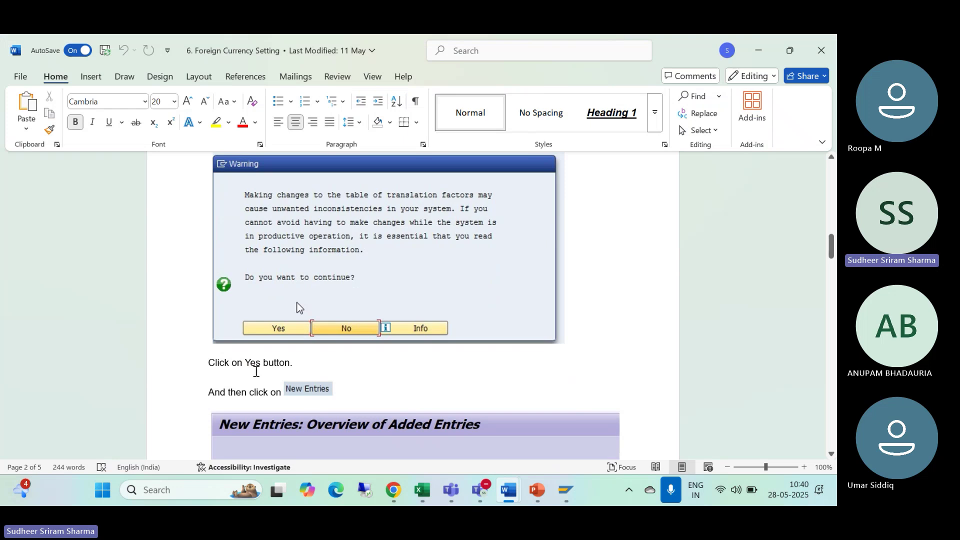
{"action": "key", "text": "alt+Tab"}
{"action": "left_click", "coordinate": [95, 337]}
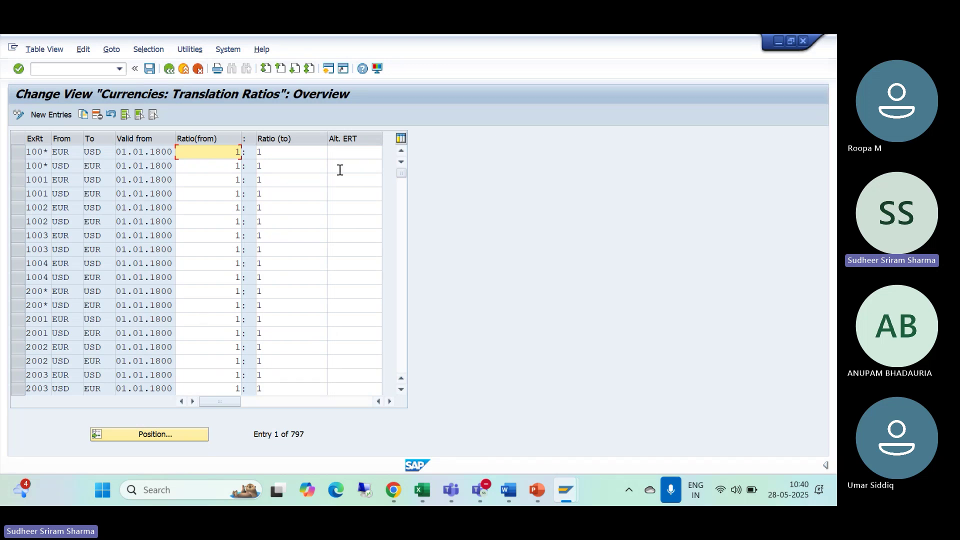
Step: Start new entries for translation ratios and set the first row's exchange rate type to M, standard translation at average rate
{"action": "left_click", "coordinate": [52, 119]}
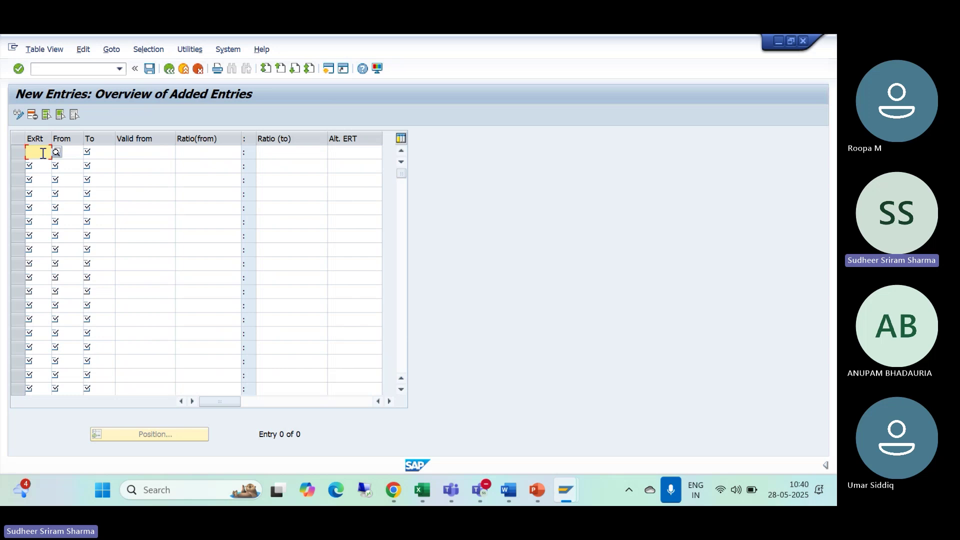
{"action": "left_click", "coordinate": [43, 153]}
{"action": "type", "text": "M"}
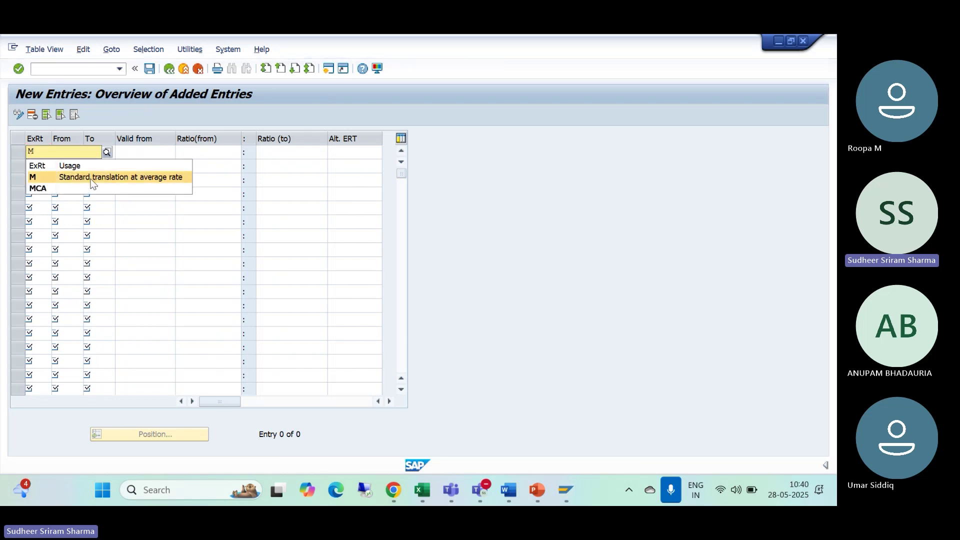
{"action": "left_click", "coordinate": [92, 179]}
Step: Check the sample entry in the Foreign Currency Setting document, and set the first ratio row in SAP from USD to INR
{"action": "left_click", "coordinate": [70, 154]}
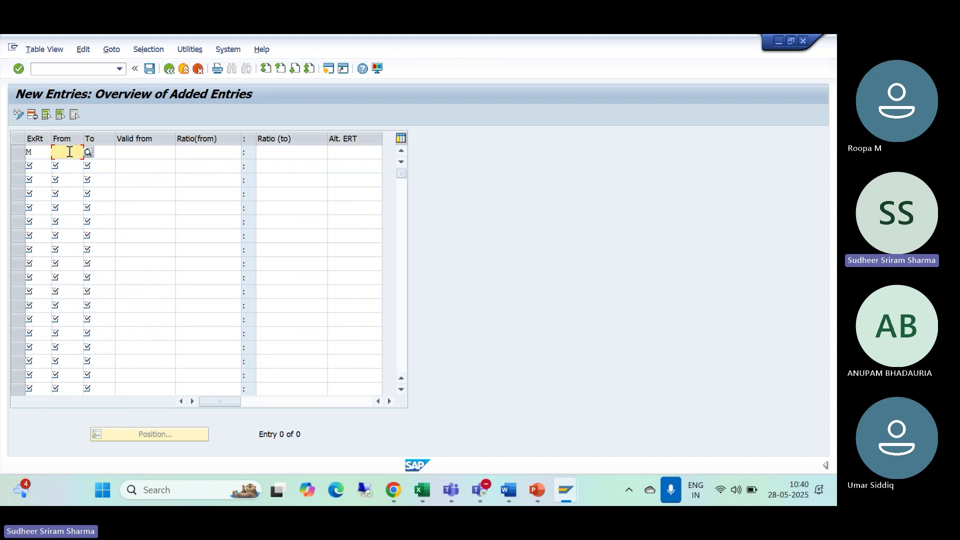
{"action": "key", "text": "alt+Tab"}
{"action": "scroll", "coordinate": [300, 275], "scroll_direction": "down", "scroll_amount": 3}
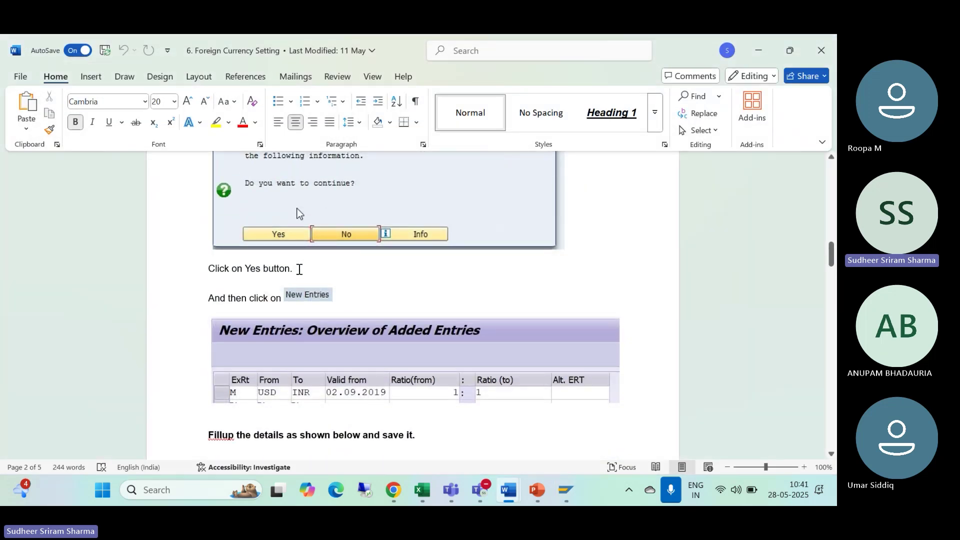
{"action": "key", "text": "alt+Tab"}
{"action": "type", "text": "USD"}
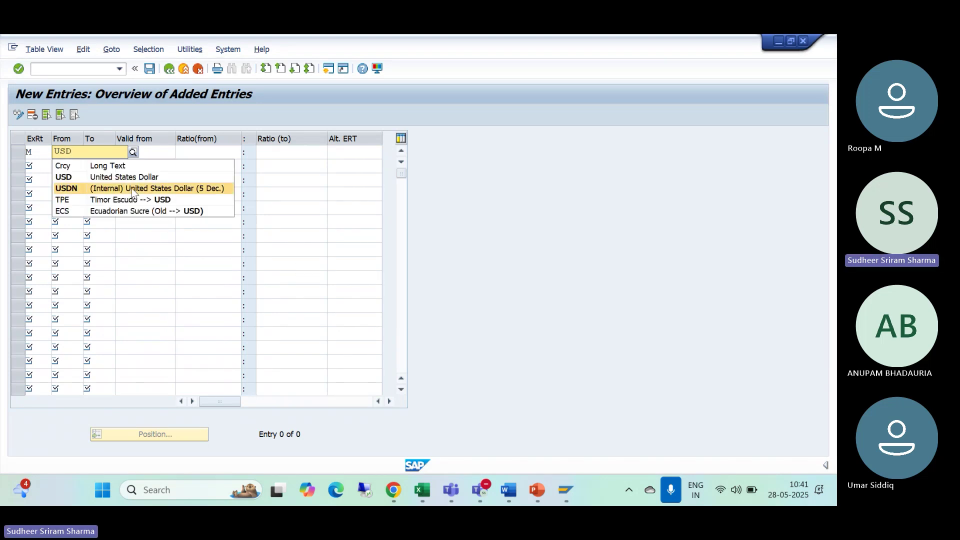
{"action": "left_click", "coordinate": [122, 176]}
{"action": "left_click", "coordinate": [106, 153]}
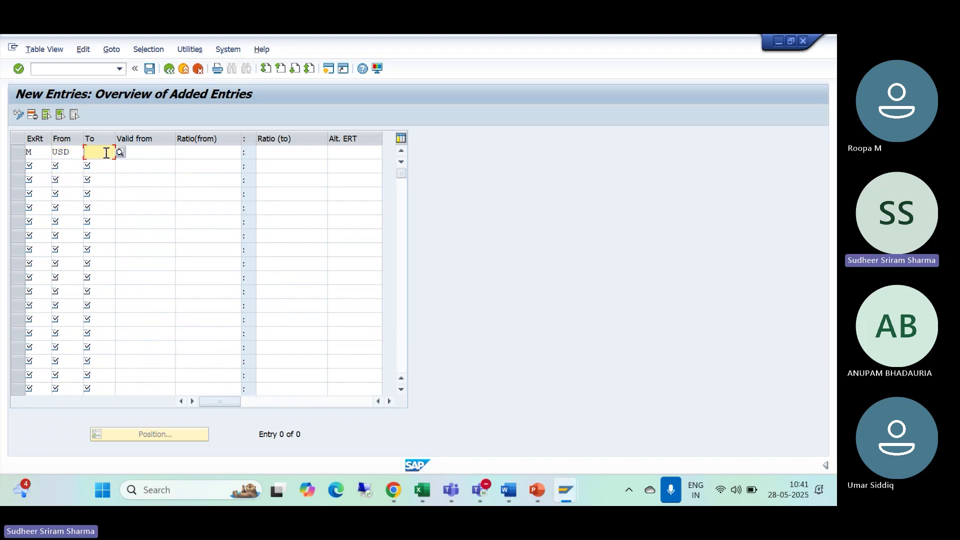
{"action": "type", "text": "INR"}
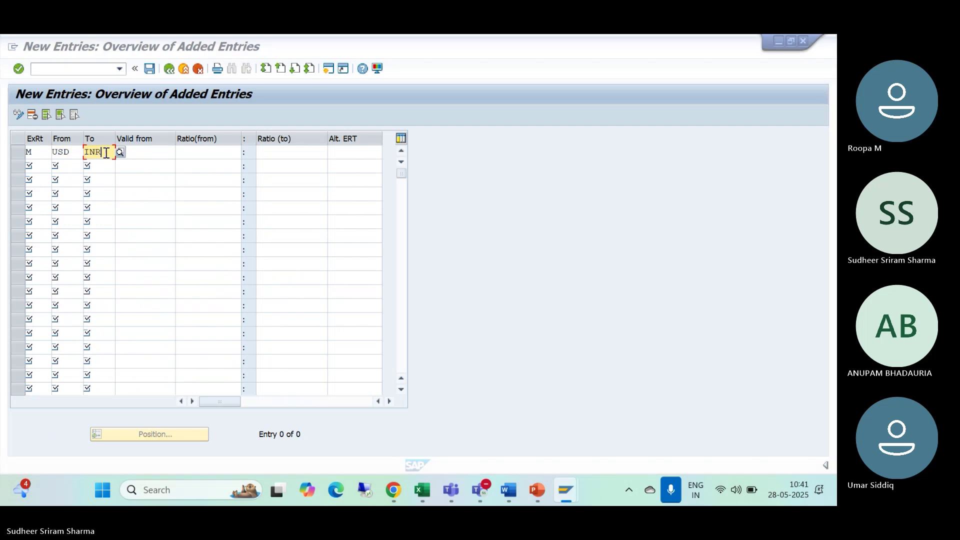
Step: Make the USD to INR row valid from 28.05.2025 with a translation ratio of 1 to 1
{"action": "key", "text": "alt+Tab"}
{"action": "key", "text": "alt+Tab"}
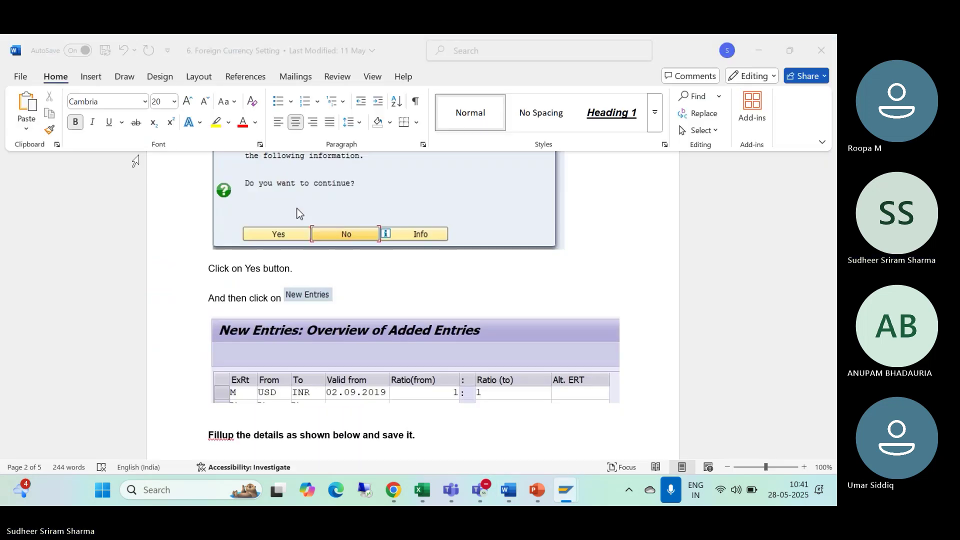
{"action": "key", "text": "alt+Tab"}
{"action": "key", "text": "alt+Tab"}
{"action": "left_click", "coordinate": [139, 153]}
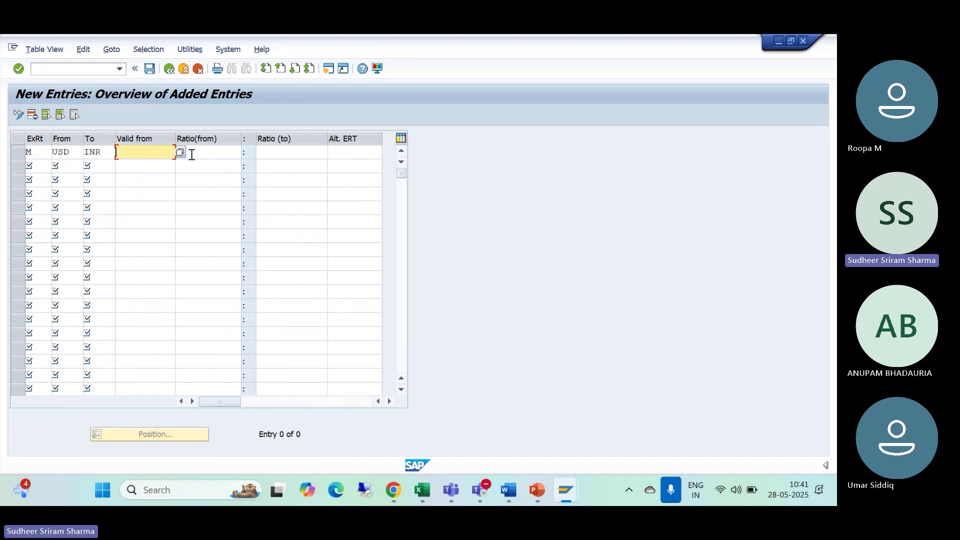
{"action": "type", "text": "28.05"}
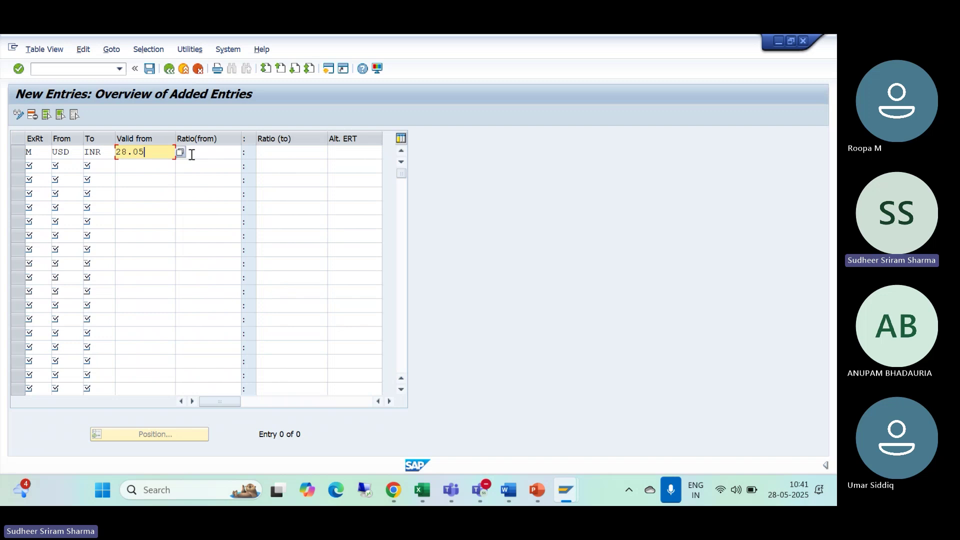
{"action": "type", "text": ".2025"}
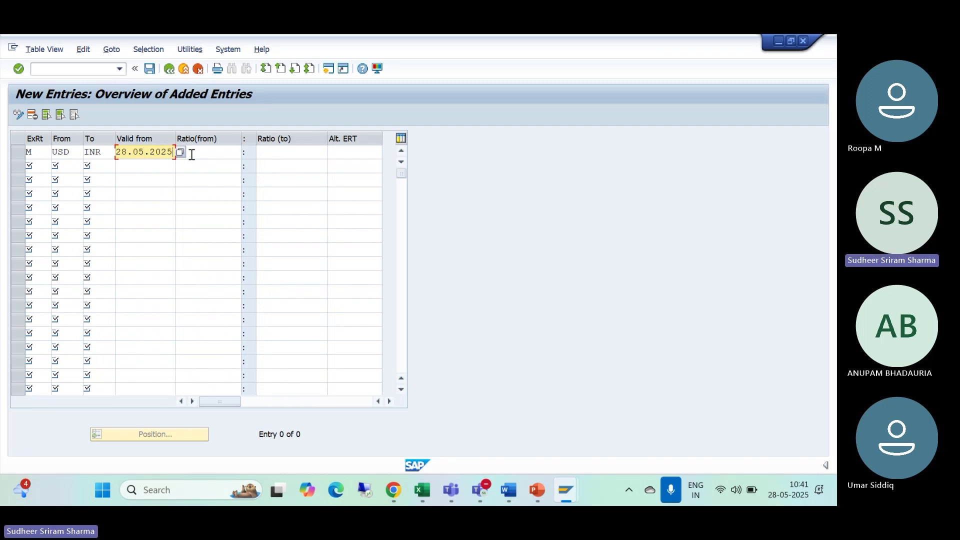
{"action": "left_click", "coordinate": [197, 156]}
{"action": "type", "text": "1"}
{"action": "left_click", "coordinate": [270, 154]}
{"action": "type", "text": "1"}
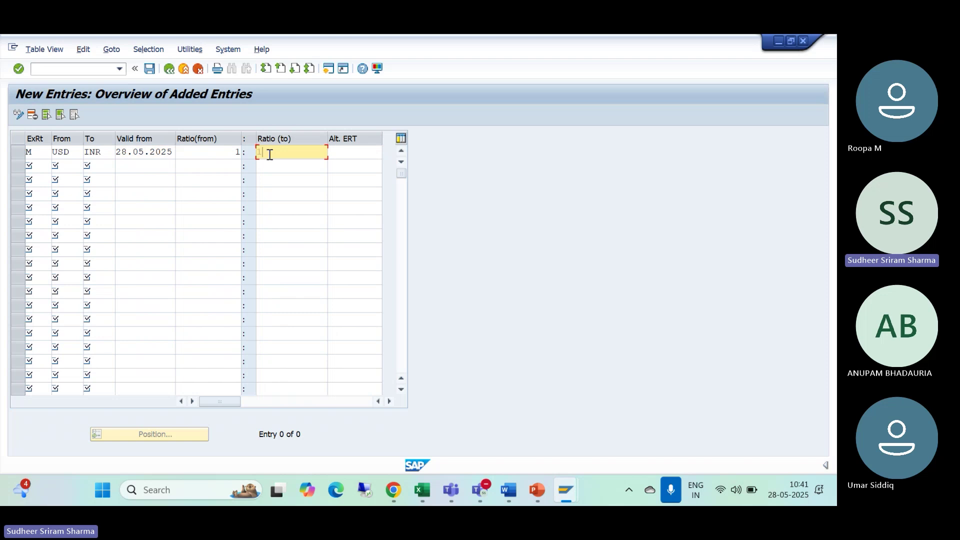
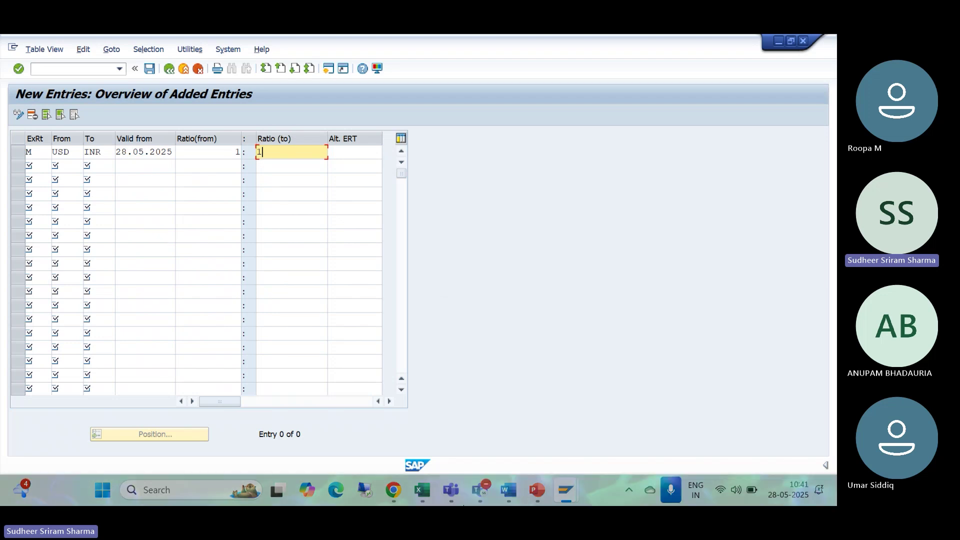
Step: Save the translation ratio under the own customizing request for TATA GROUP OF COMPANIES LTD
{"action": "left_click", "coordinate": [149, 69]}
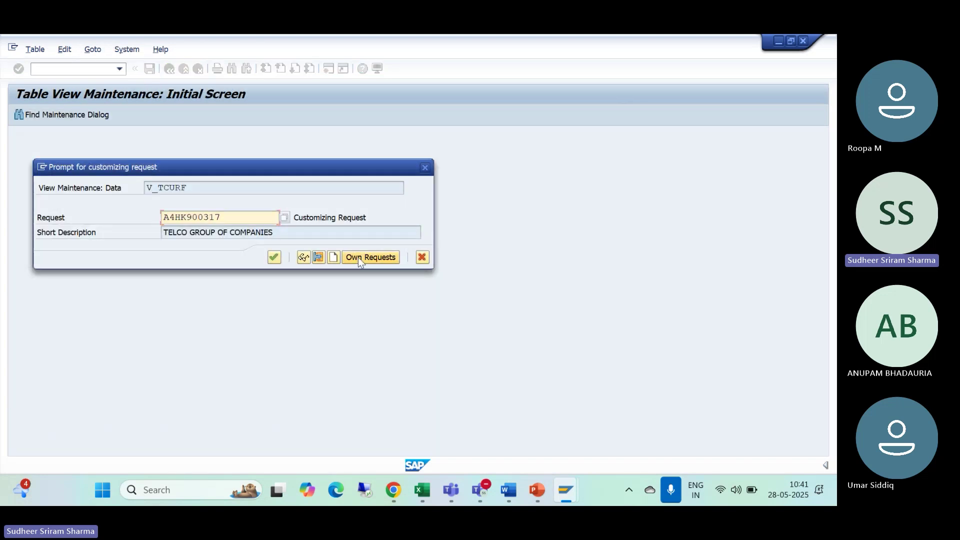
{"action": "left_click", "coordinate": [358, 257]}
{"action": "left_click", "coordinate": [317, 265]}
{"action": "left_click", "coordinate": [366, 430]}
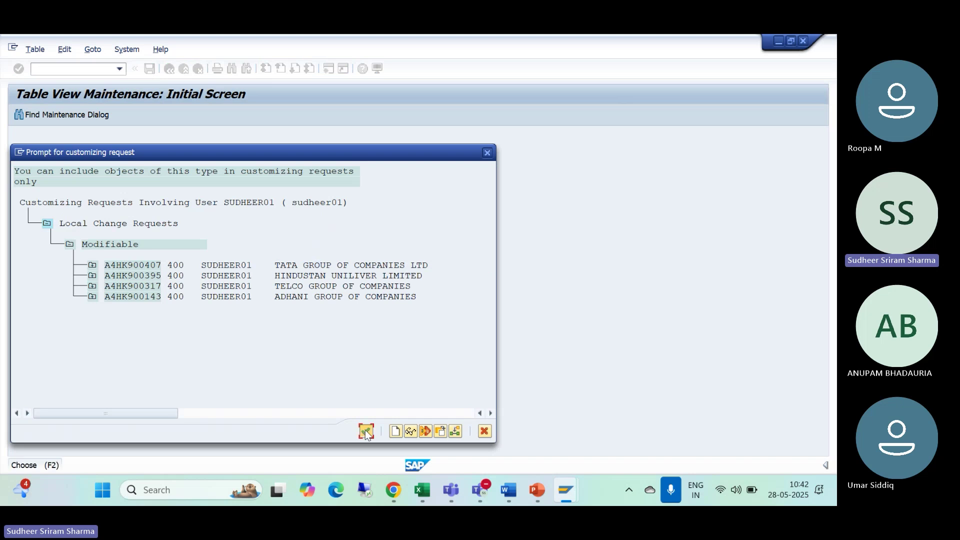
{"action": "left_click", "coordinate": [274, 257]}
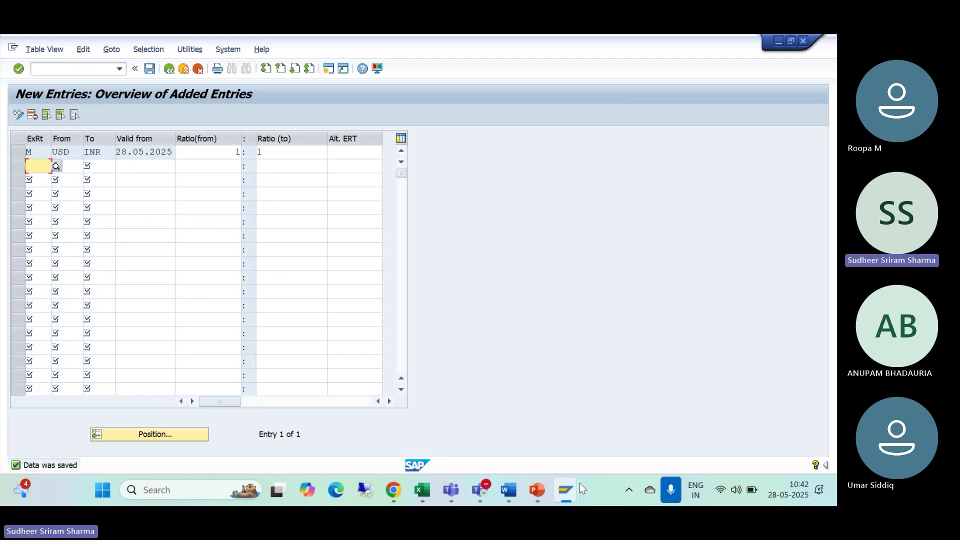
Step: Read the Maintain Exchange Rate Table section of the Word document, and call the exchange rate table in SAP with transaction code /NOB08
{"action": "left_click", "coordinate": [507, 488]}
{"action": "left_click", "coordinate": [545, 429]}
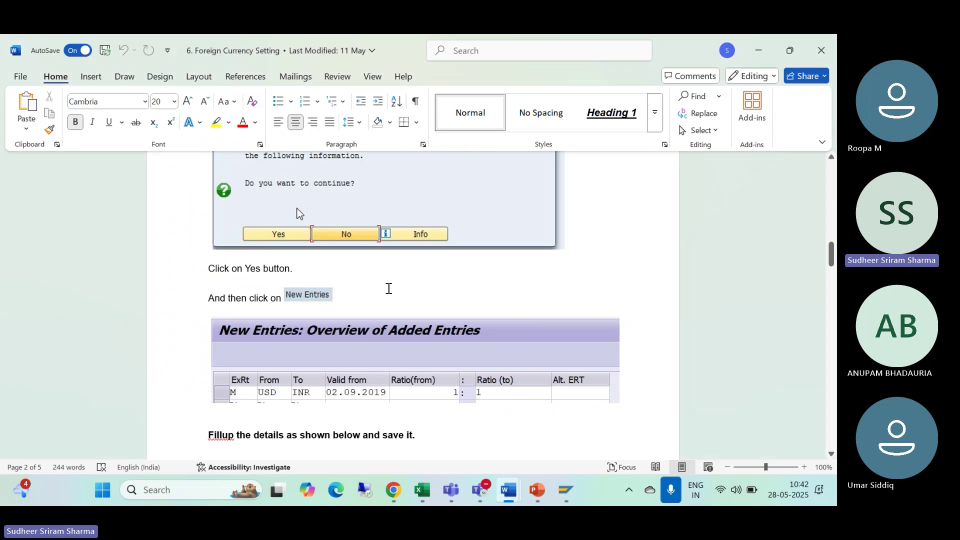
{"action": "scroll", "coordinate": [383, 291], "scroll_direction": "down", "scroll_amount": 3}
{"action": "scroll", "coordinate": [382, 292], "scroll_direction": "down", "scroll_amount": 2}
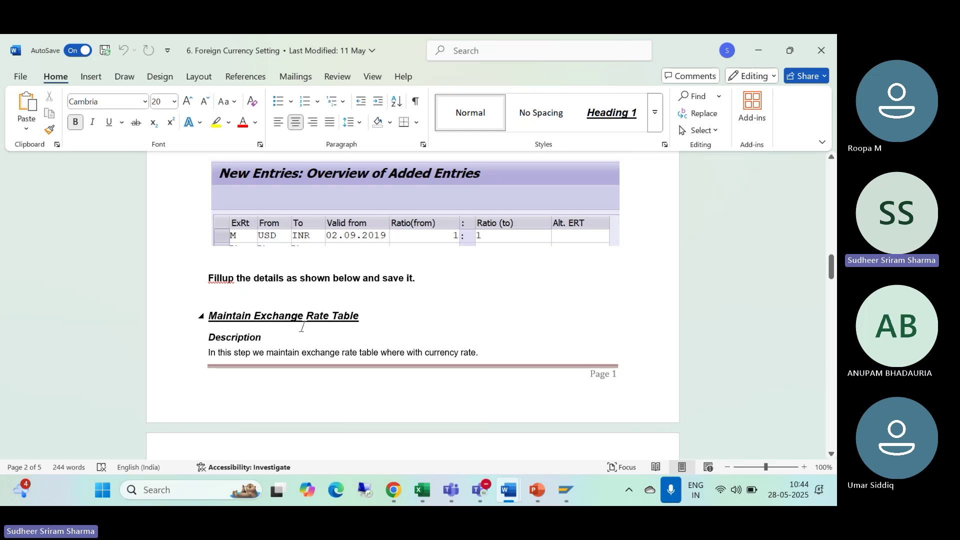
{"action": "scroll", "coordinate": [301, 329], "scroll_direction": "down", "scroll_amount": 3}
{"action": "scroll", "coordinate": [300, 330], "scroll_direction": "down", "scroll_amount": 5}
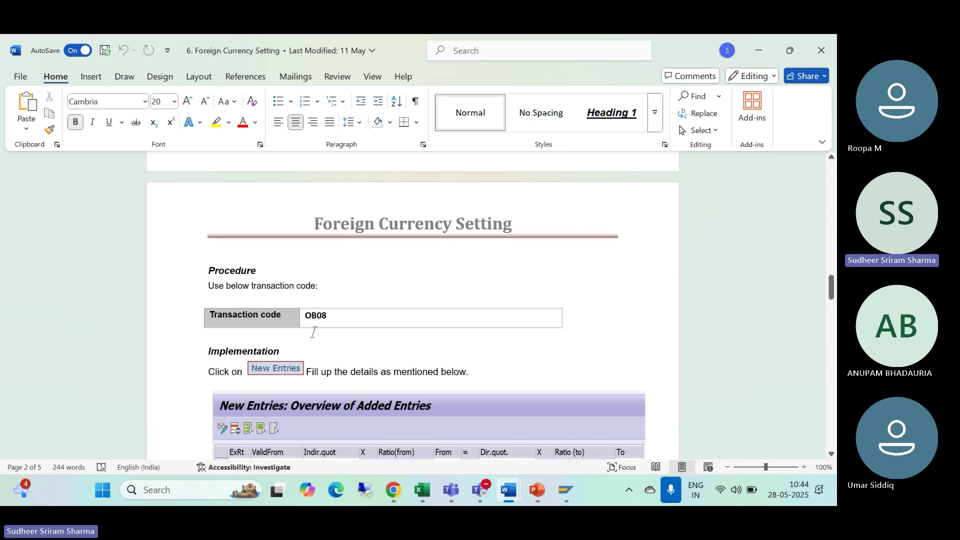
{"action": "key", "text": "alt+Tab"}
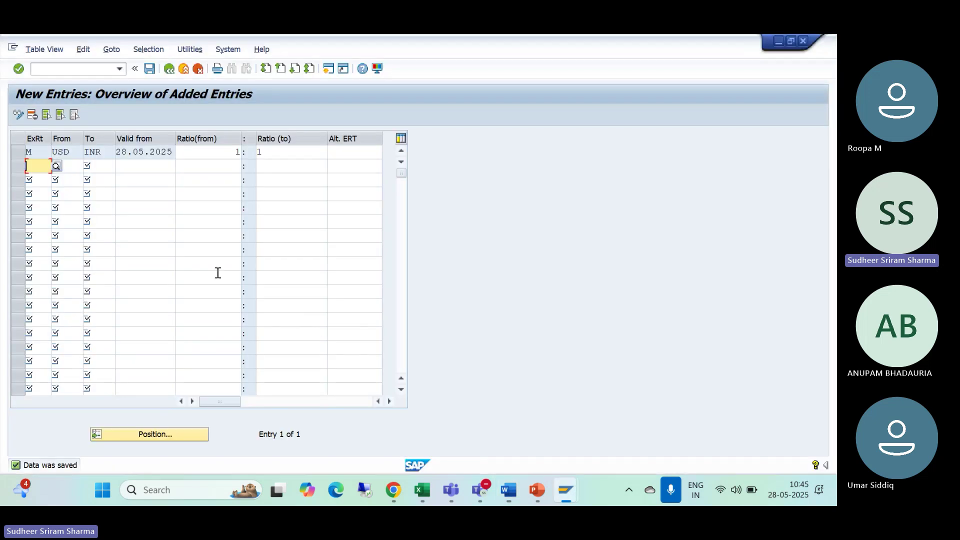
{"action": "left_click", "coordinate": [70, 70]}
{"action": "type", "text": "/N"}
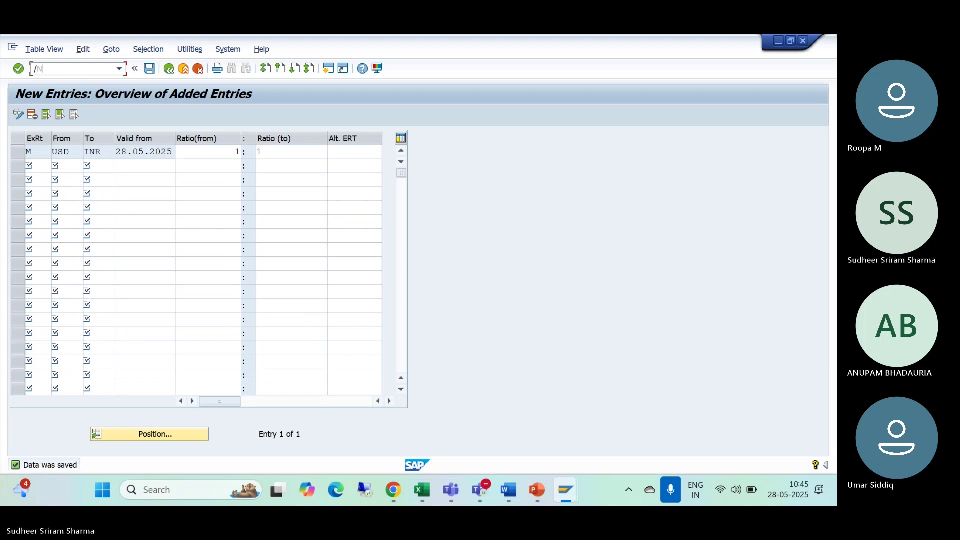
{"action": "type", "text": "OB08"}
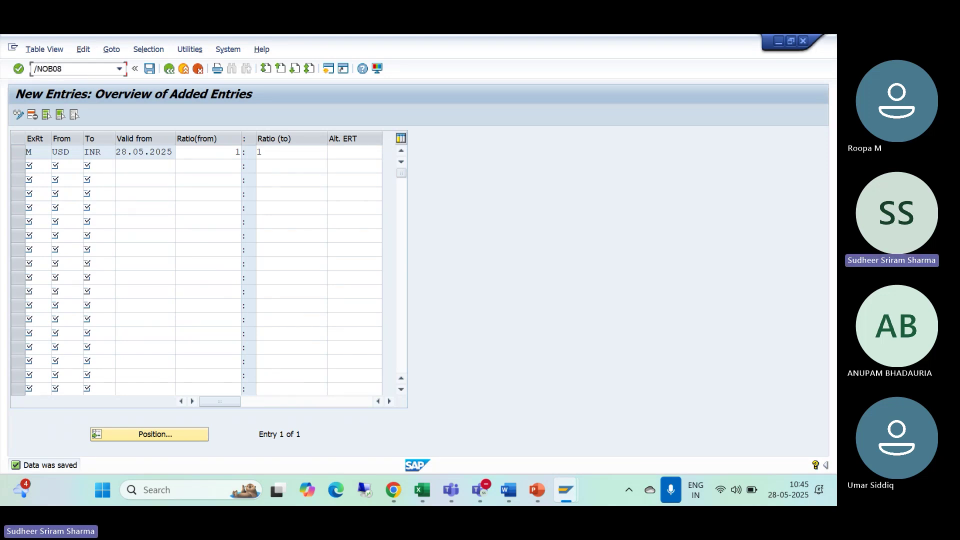
{"action": "key", "text": "Return"}
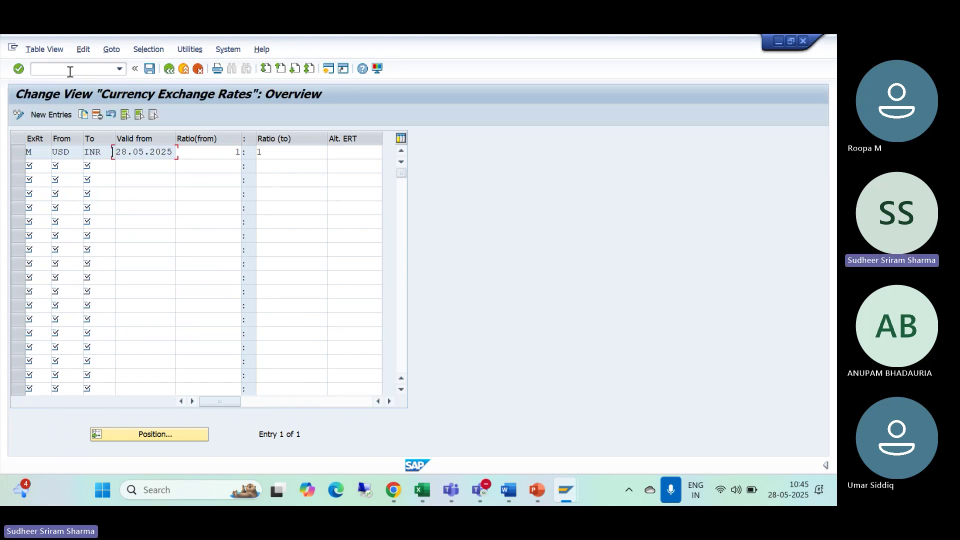
Step: Start new exchange rate entries and give the first row rate type M, valid from 28.05.2025
{"action": "left_click", "coordinate": [52, 115]}
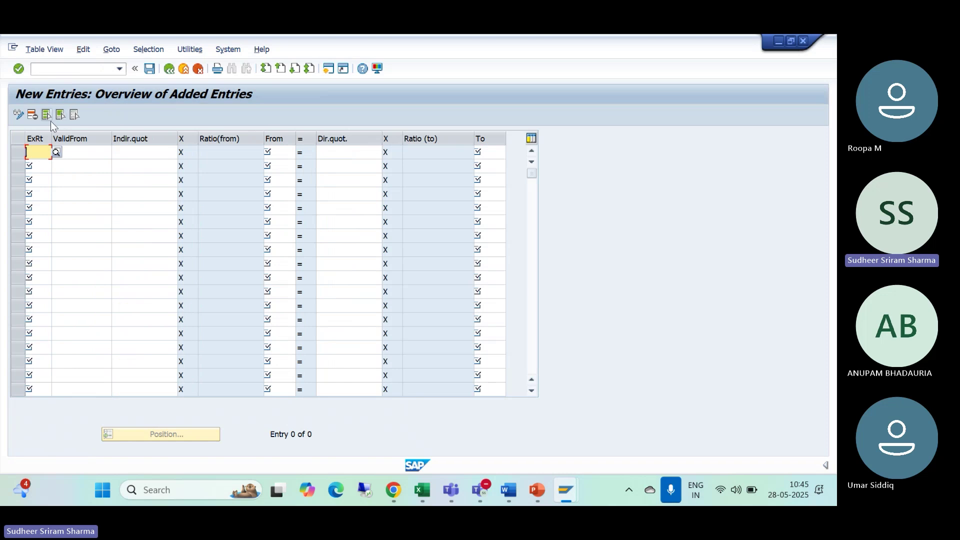
{"action": "type", "text": "M"}
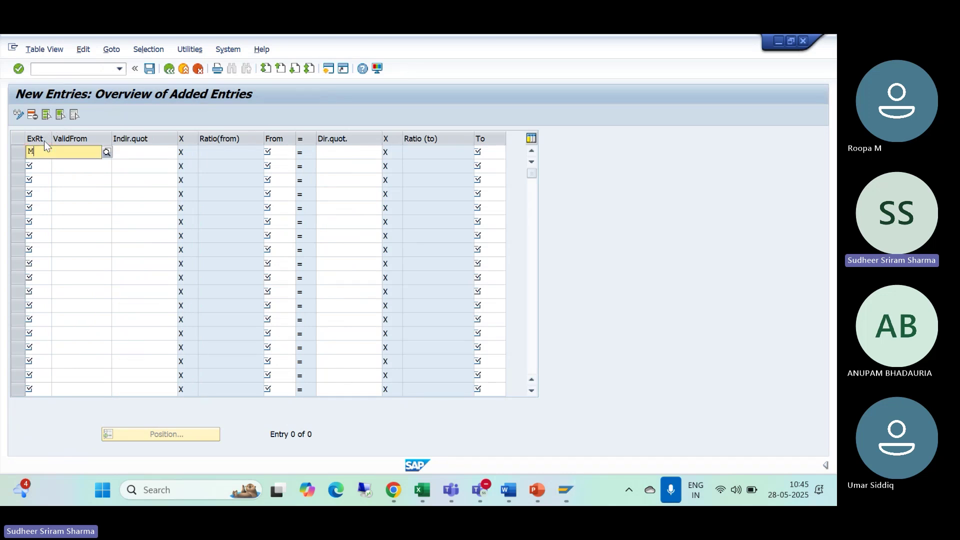
{"action": "left_click", "coordinate": [63, 183]}
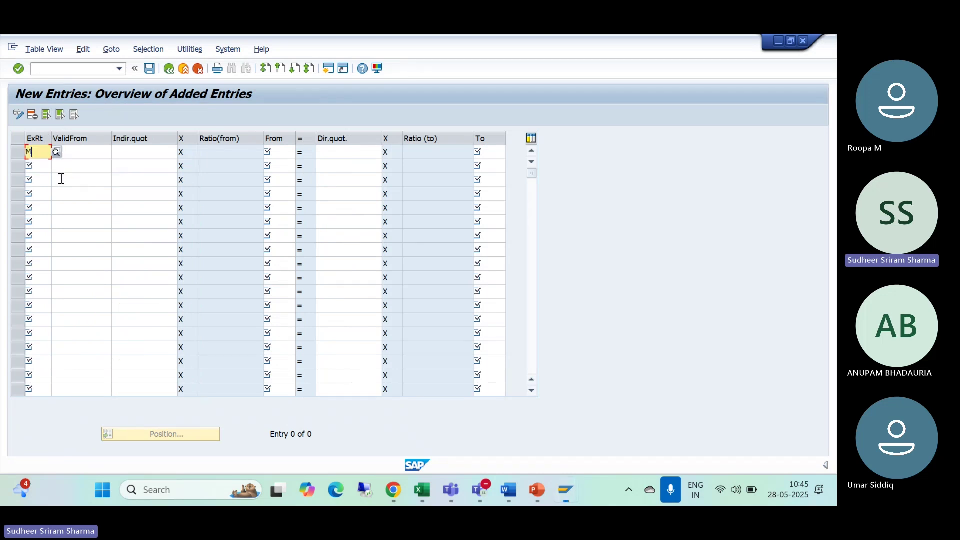
{"action": "left_click", "coordinate": [69, 155]}
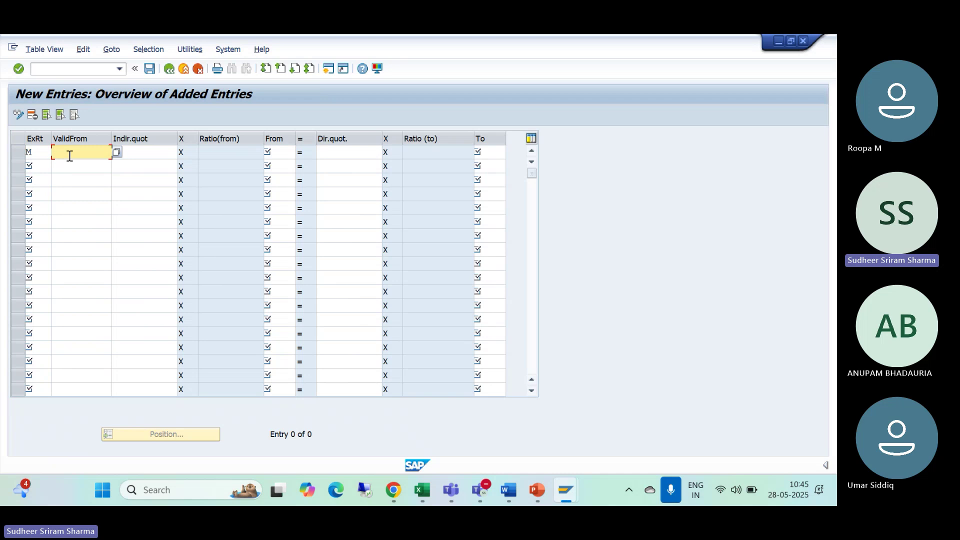
{"action": "type", "text": "28.05.2025"}
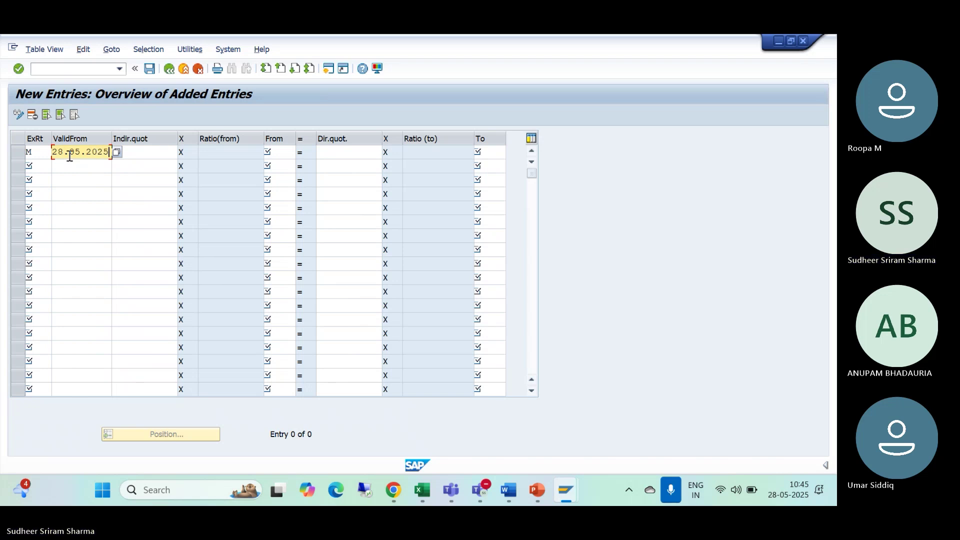
Step: Set the first exchange rate row from USD to INR with a direct quotation of 86
{"action": "left_click", "coordinate": [274, 154]}
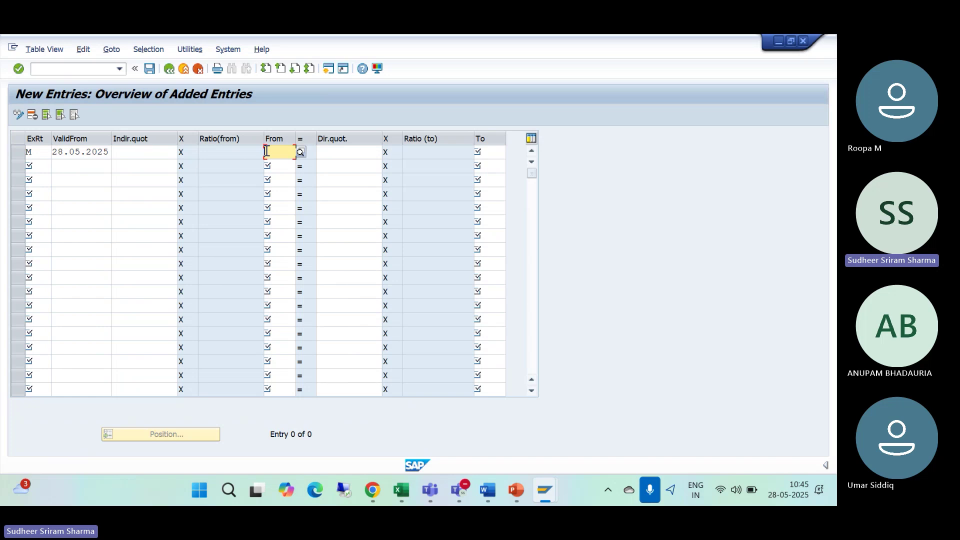
{"action": "type", "text": "USD"}
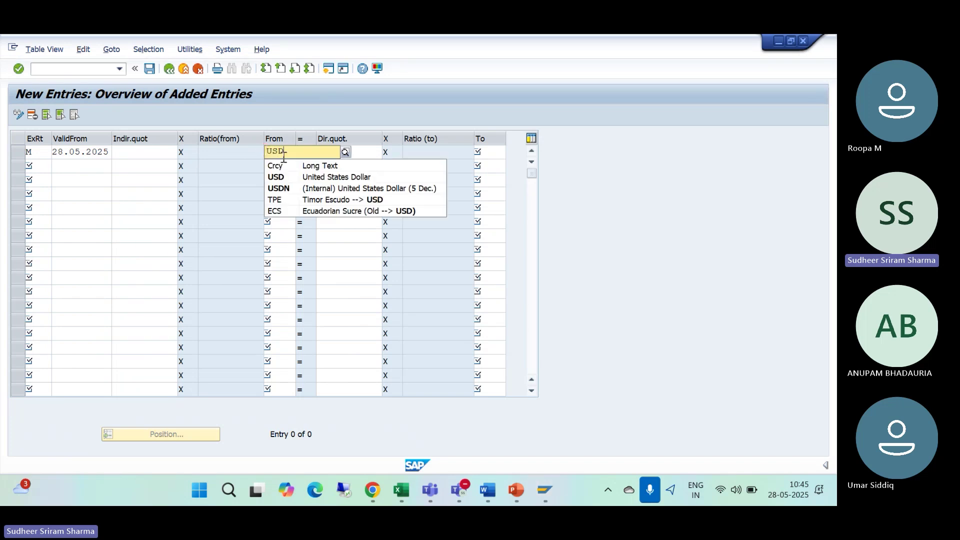
{"action": "left_click", "coordinate": [287, 175]}
{"action": "left_click", "coordinate": [343, 150]}
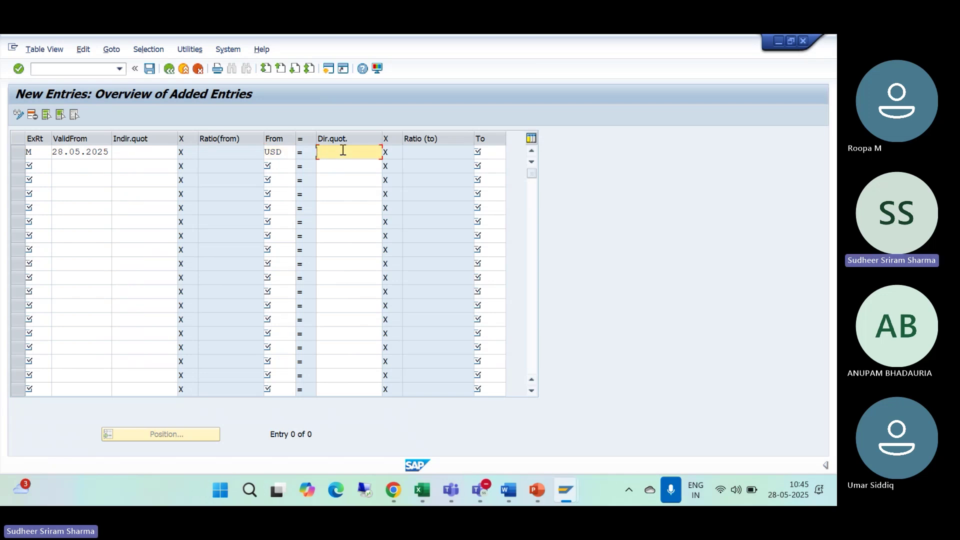
{"action": "type", "text": "86"}
{"action": "left_click", "coordinate": [486, 156]}
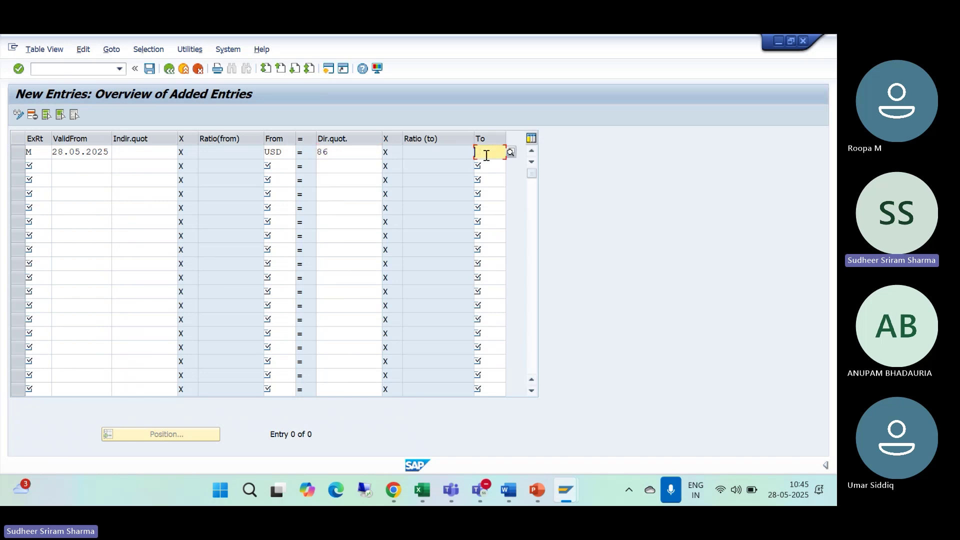
{"action": "type", "text": "INR"}
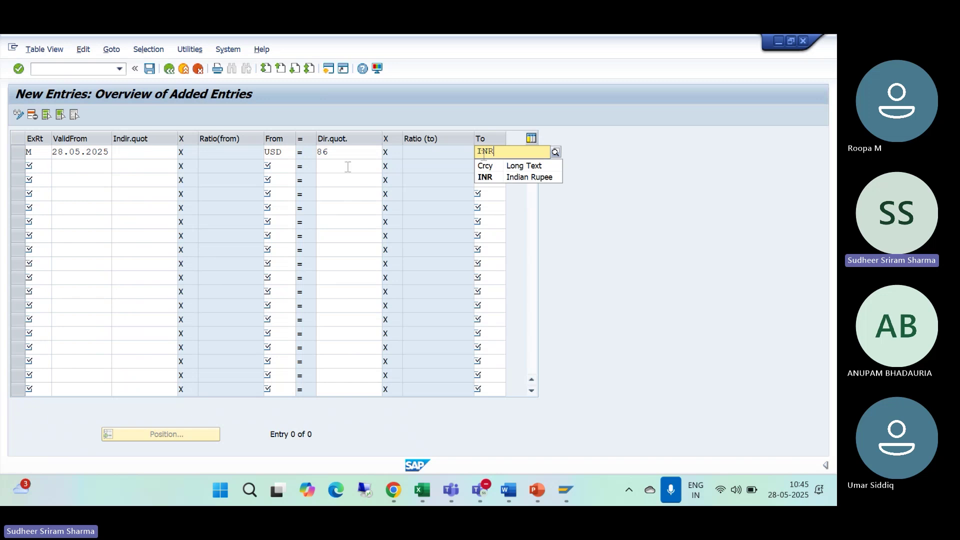
{"action": "left_click", "coordinate": [488, 176]}
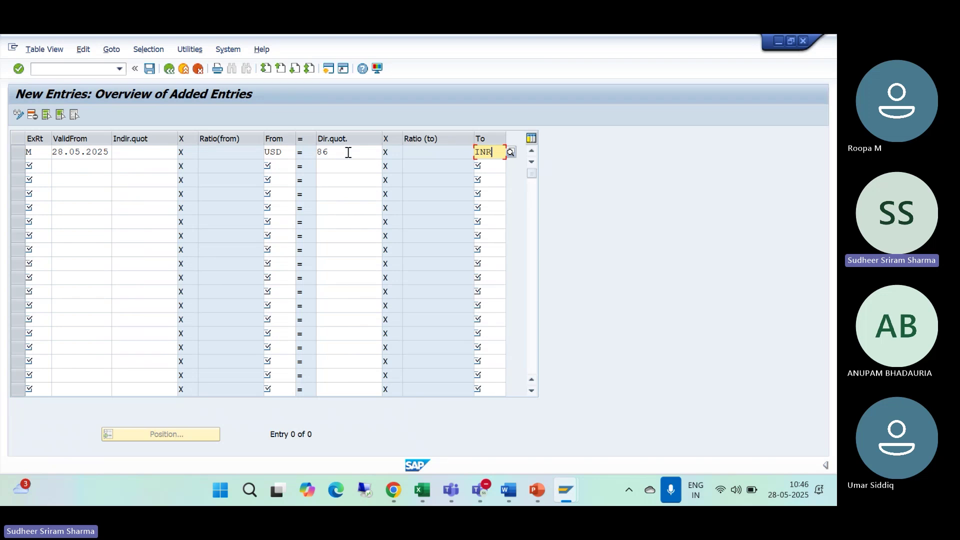
Step: Compare the exchange rate row with the document's OB08 example and Direct Quotation note, and return to SAP
{"action": "key", "text": "alt+Tab"}
{"action": "scroll", "coordinate": [392, 240], "scroll_direction": "down", "scroll_amount": 3}
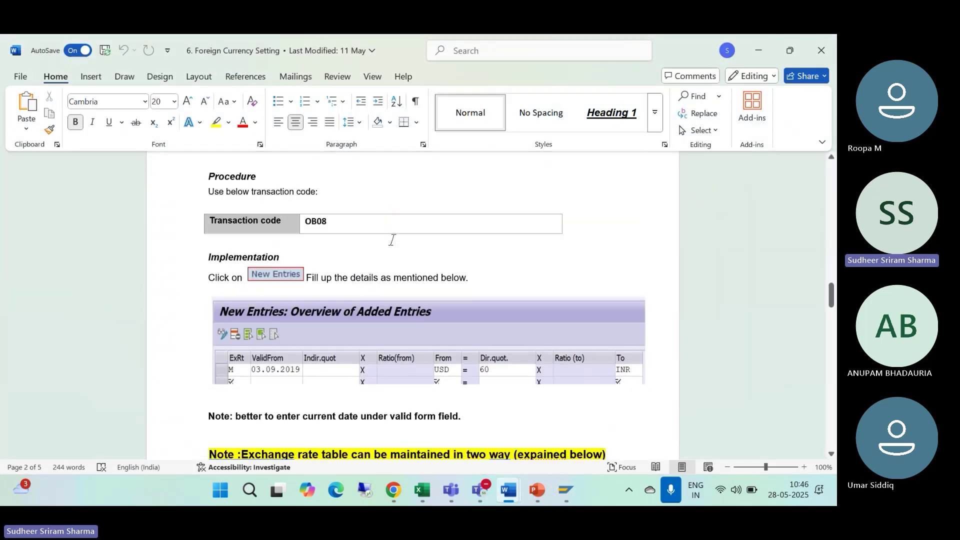
{"action": "scroll", "coordinate": [392, 240], "scroll_direction": "down", "scroll_amount": 1}
{"action": "scroll", "coordinate": [390, 270], "scroll_direction": "down", "scroll_amount": 2}
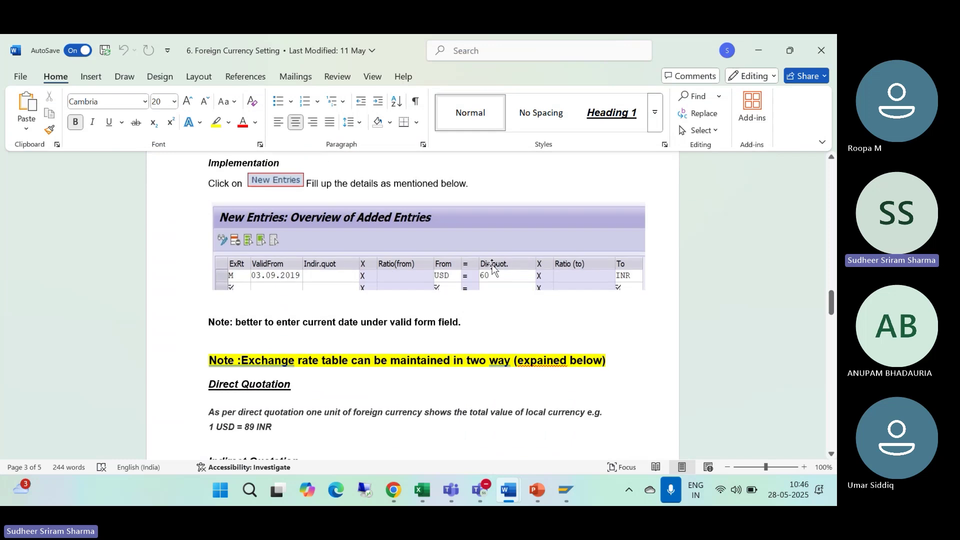
{"action": "key", "text": "alt+Tab"}
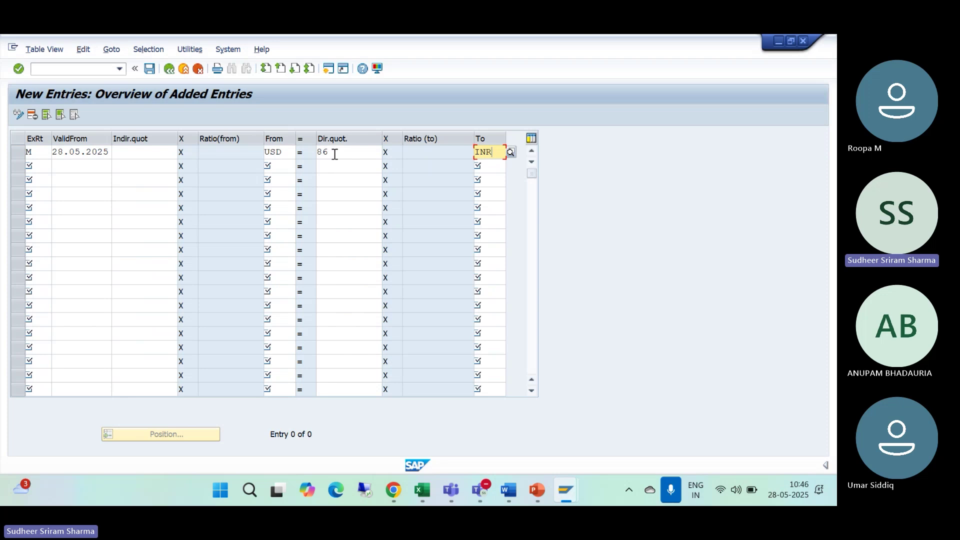
Step: Read the document's Direct Quotation and Indirect Quotation notes, and save the new USD to INR exchange rate entry in SAP
{"action": "key", "text": "alt+Tab"}
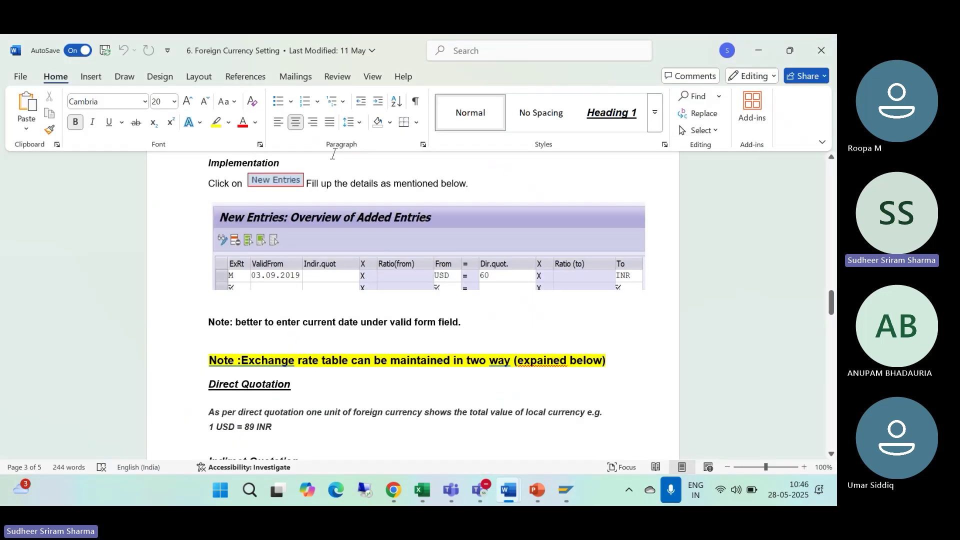
{"action": "scroll", "coordinate": [317, 196], "scroll_direction": "down", "scroll_amount": 2}
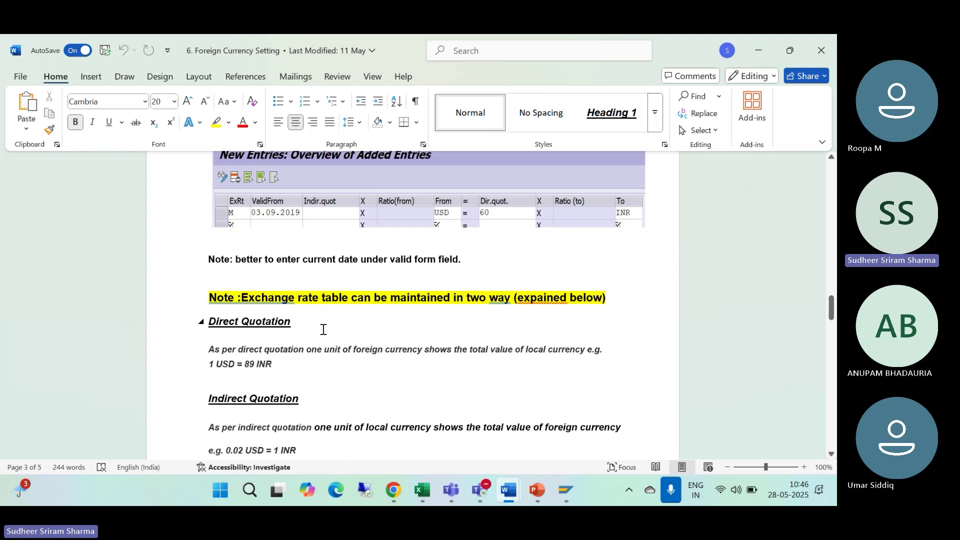
{"action": "scroll", "coordinate": [323, 330], "scroll_direction": "down", "scroll_amount": 5}
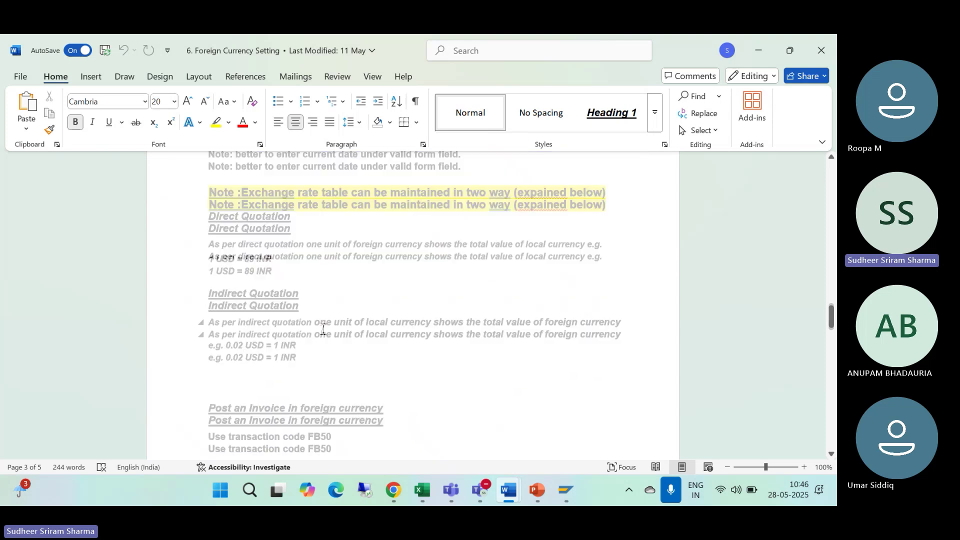
{"action": "key", "text": "alt+Tab"}
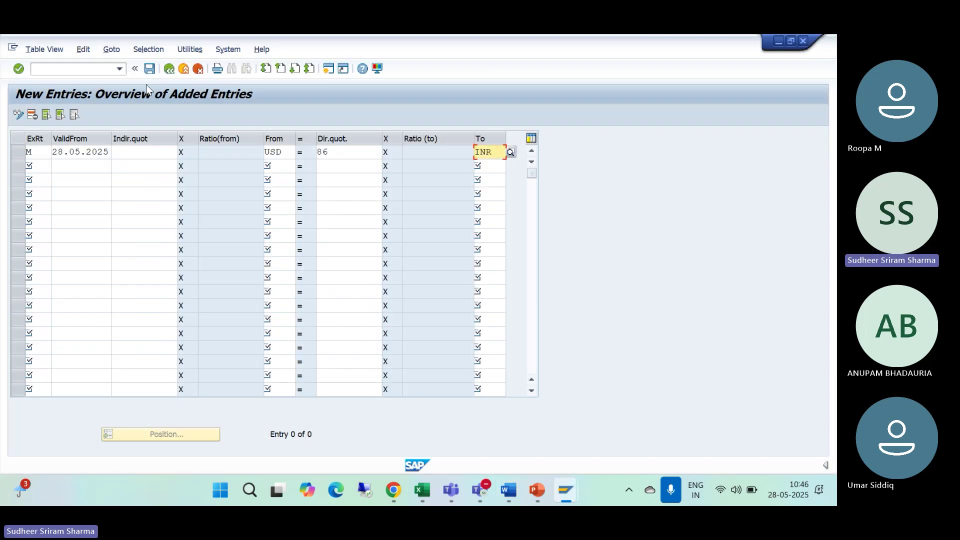
{"action": "left_click", "coordinate": [148, 70]}
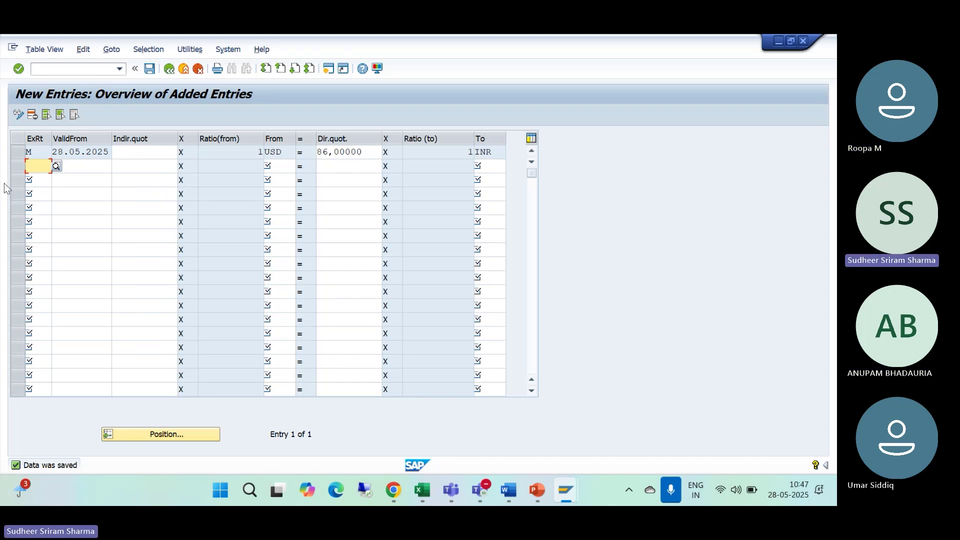
Step: Call the G/L account document entry screen with transaction code /NFB50
{"action": "left_click", "coordinate": [61, 74]}
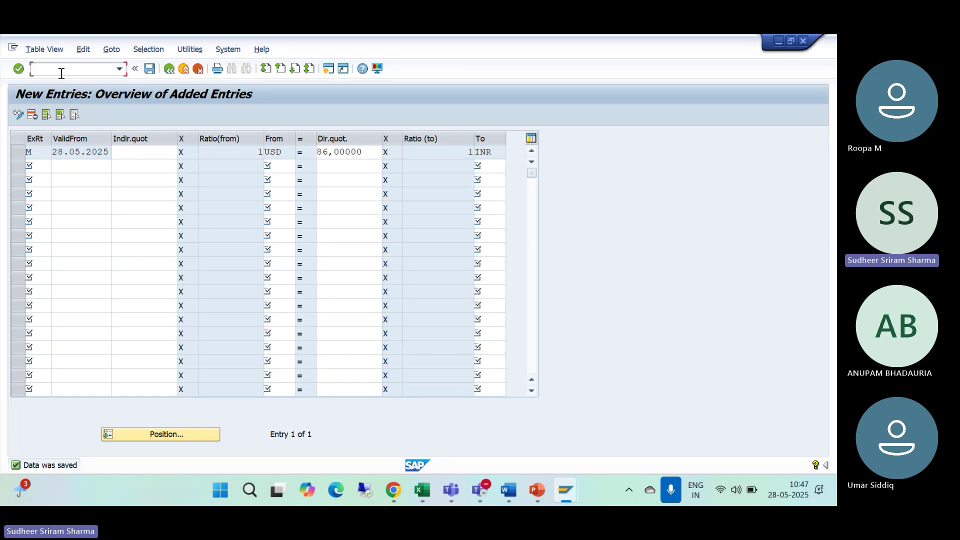
{"action": "type", "text": "/NFB"}
{"action": "type", "text": "60"}
{"action": "key", "text": "Return"}
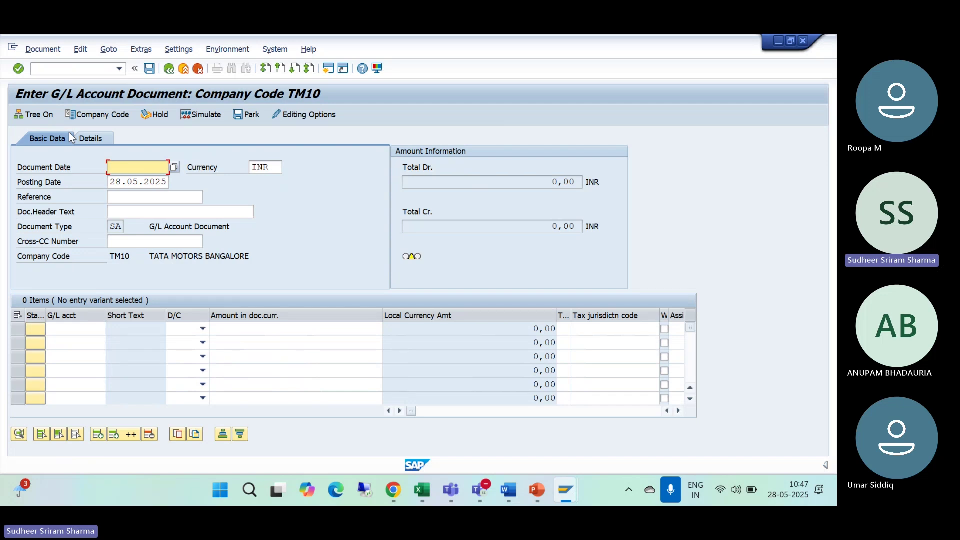
Step: Point out the document's currency field, and set the document date to 28.05.2025
{"action": "left_click", "coordinate": [273, 169]}
{"action": "left_click_drag", "start_coordinate": [275, 169], "coordinate": [247, 169]}
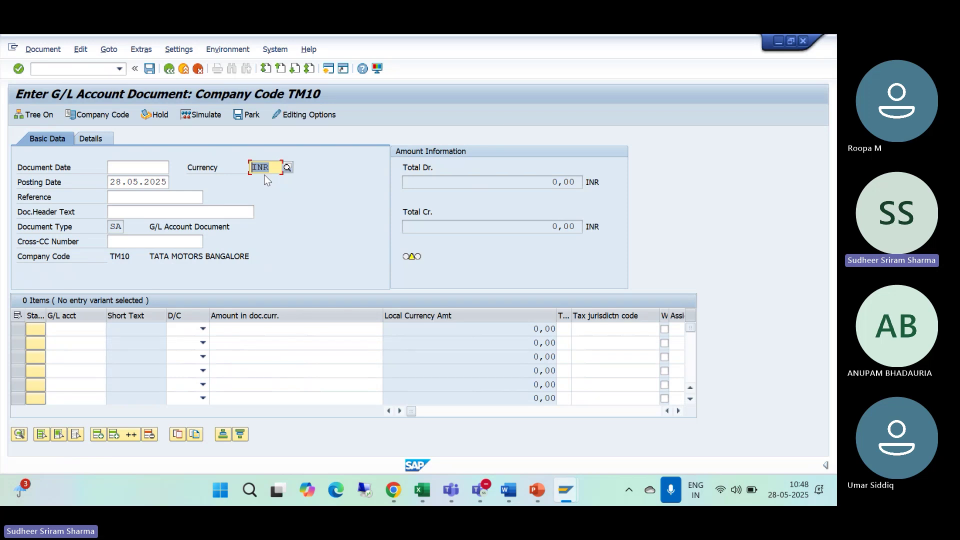
{"action": "left_click", "coordinate": [270, 167]}
{"action": "left_click", "coordinate": [128, 169]}
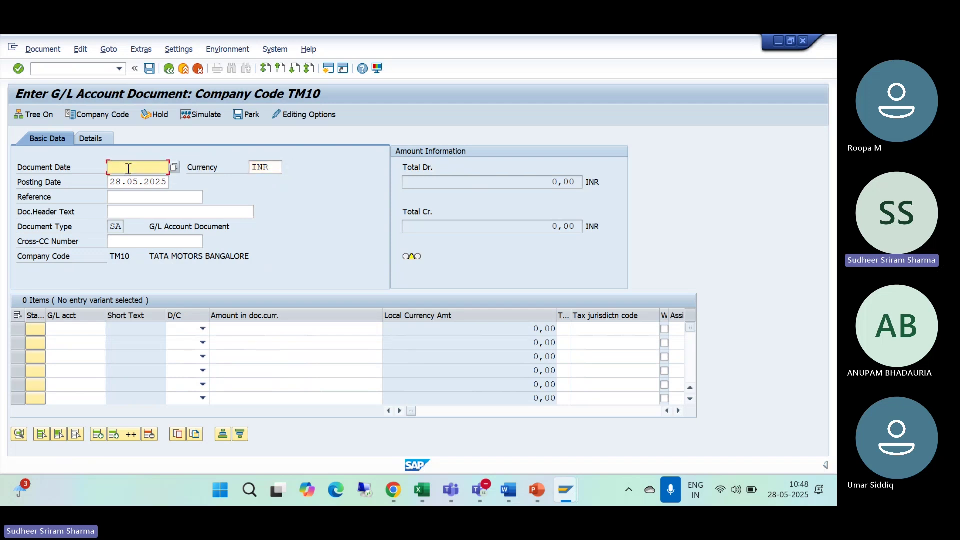
{"action": "left_click", "coordinate": [128, 169]}
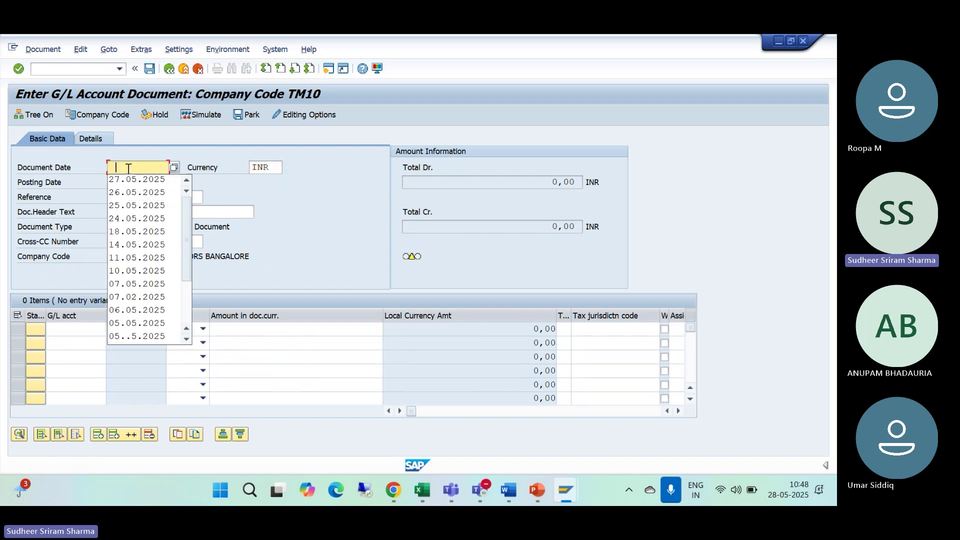
{"action": "type", "text": "2"}
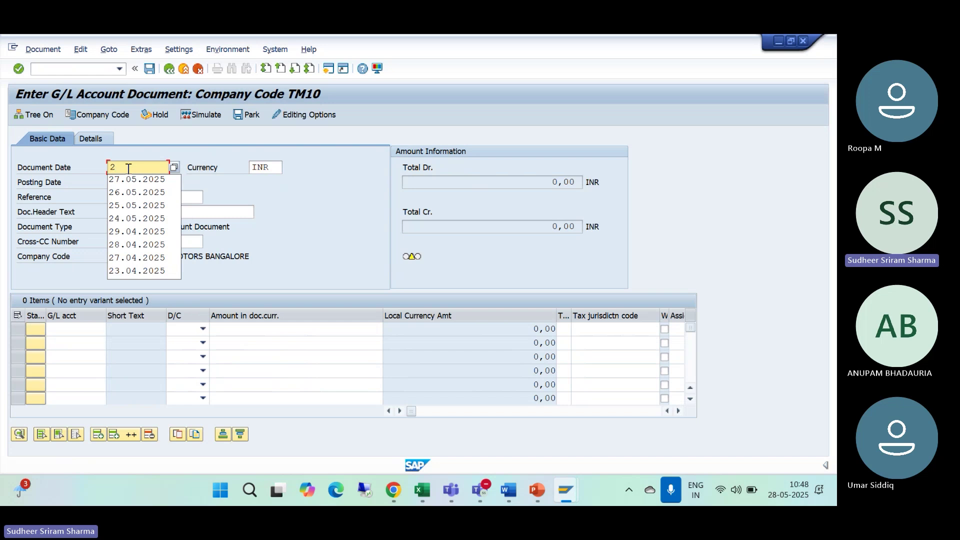
{"action": "type", "text": "8.0"}
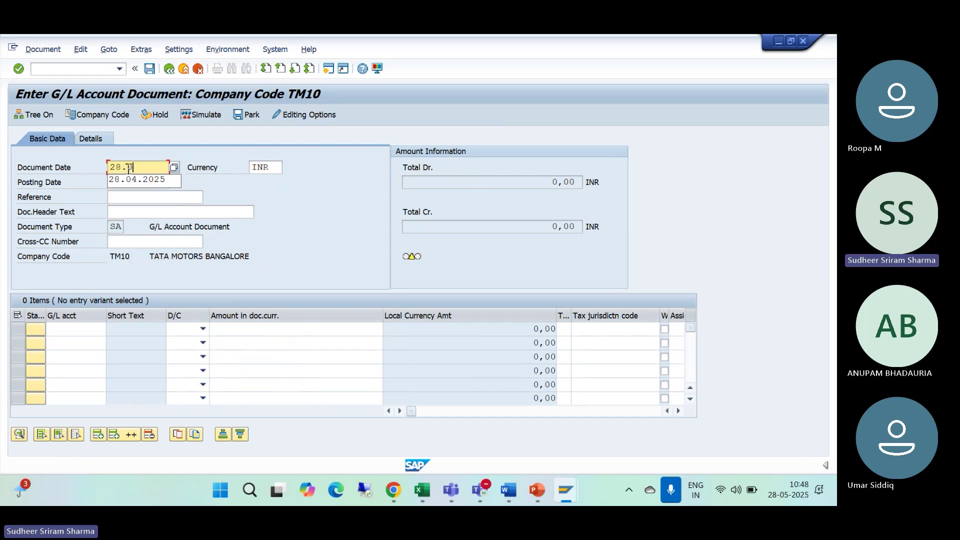
{"action": "type", "text": "5.202"}
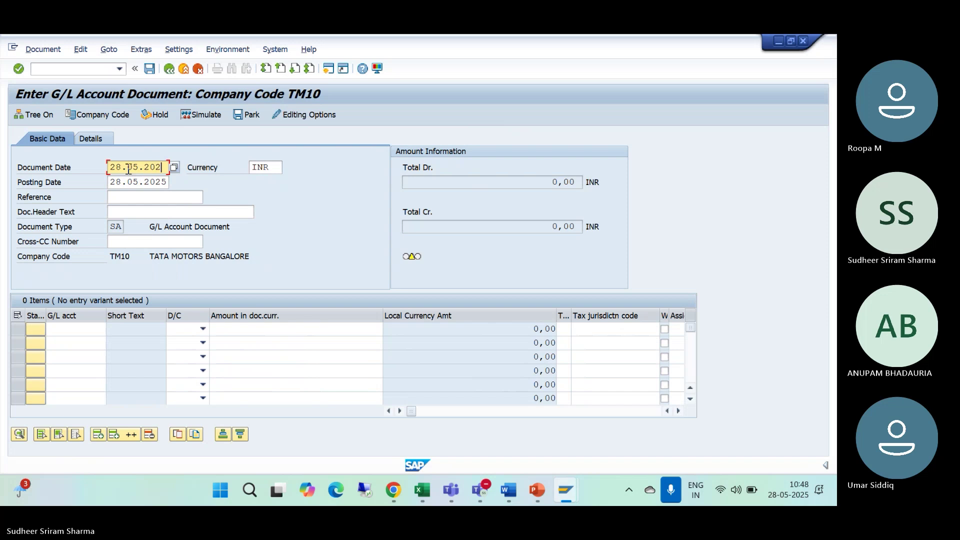
{"action": "type", "text": "5"}
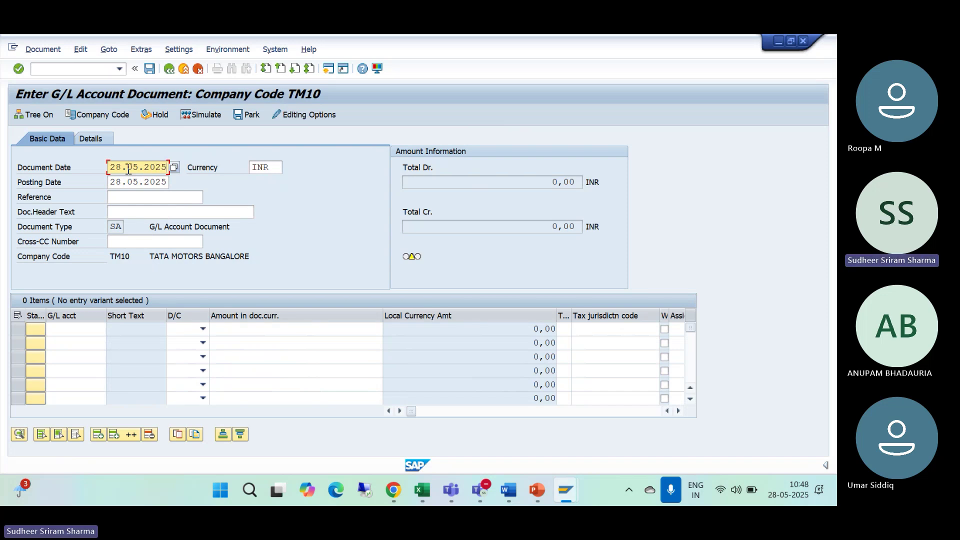
Step: Look up AUDIT FEE EXPENSES A/C (3000) for the first line item and debit it with 500
{"action": "left_click", "coordinate": [73, 330]}
{"action": "left_click", "coordinate": [110, 329]}
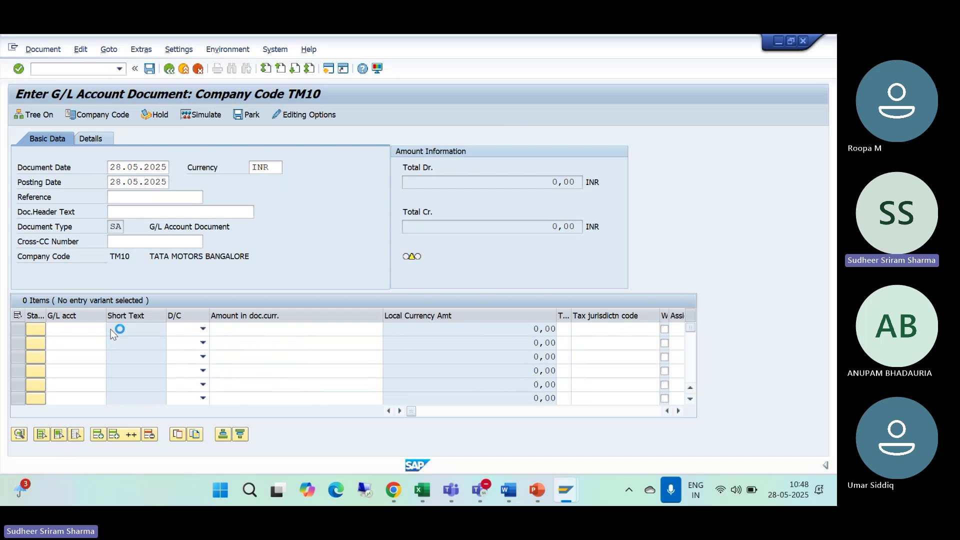
{"action": "left_click", "coordinate": [353, 463]}
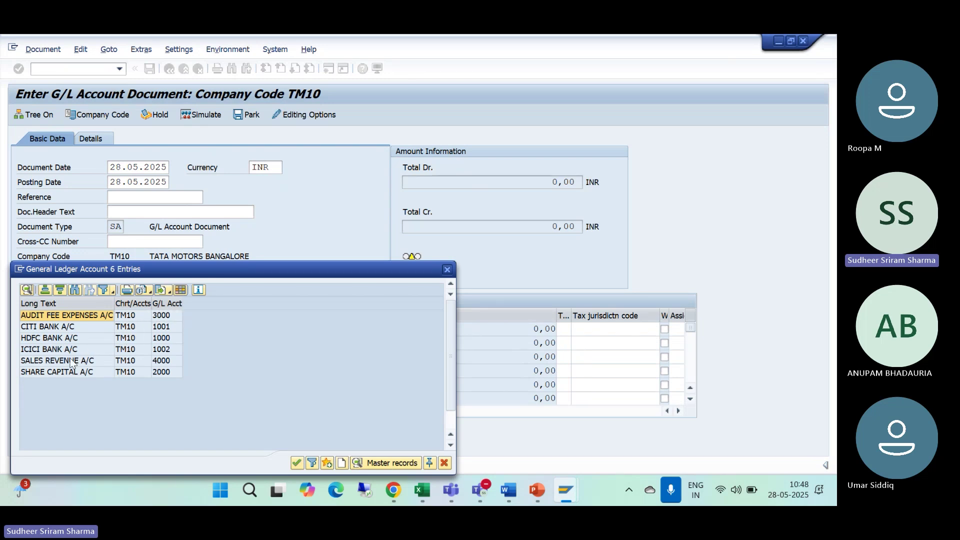
{"action": "double_click", "coordinate": [65, 315]}
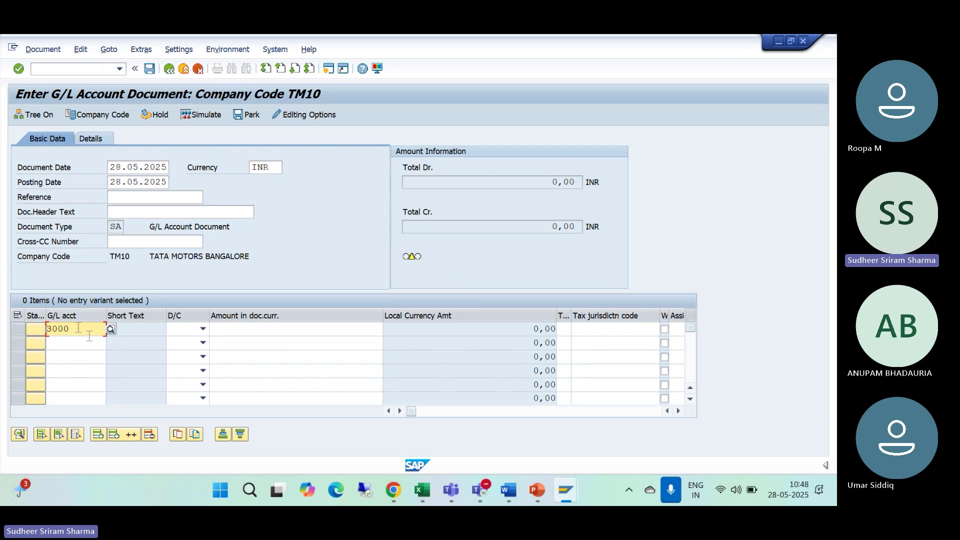
{"action": "left_click", "coordinate": [203, 330]}
{"action": "left_click", "coordinate": [182, 359]}
{"action": "left_click", "coordinate": [256, 328]}
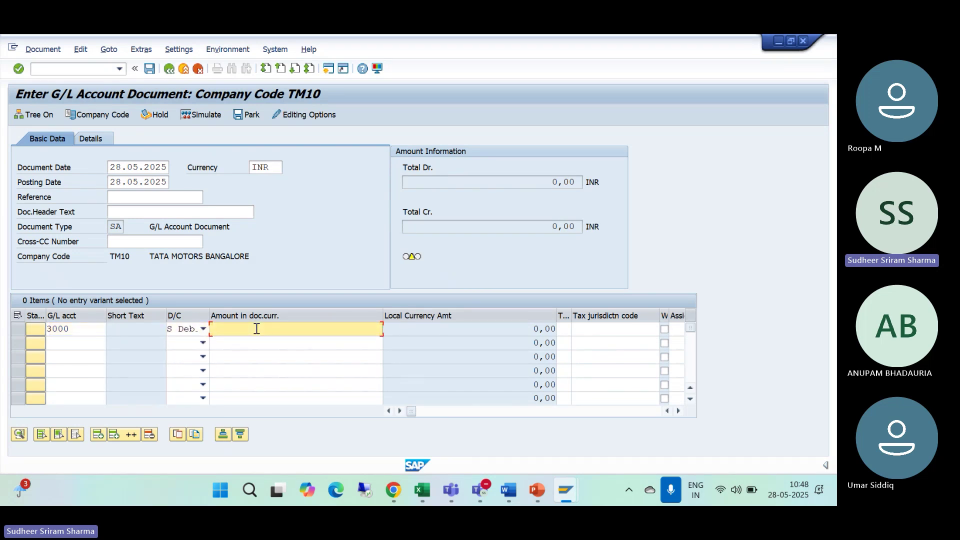
{"action": "type", "text": "500"}
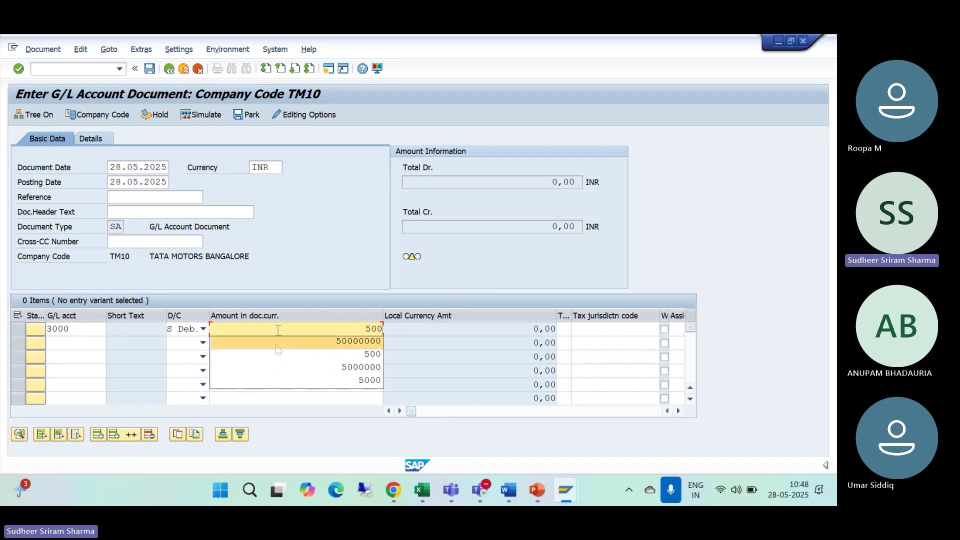
Step: Look up HDFC BANK A/C (1000) for the second line item and credit it with 500
{"action": "left_click", "coordinate": [64, 343]}
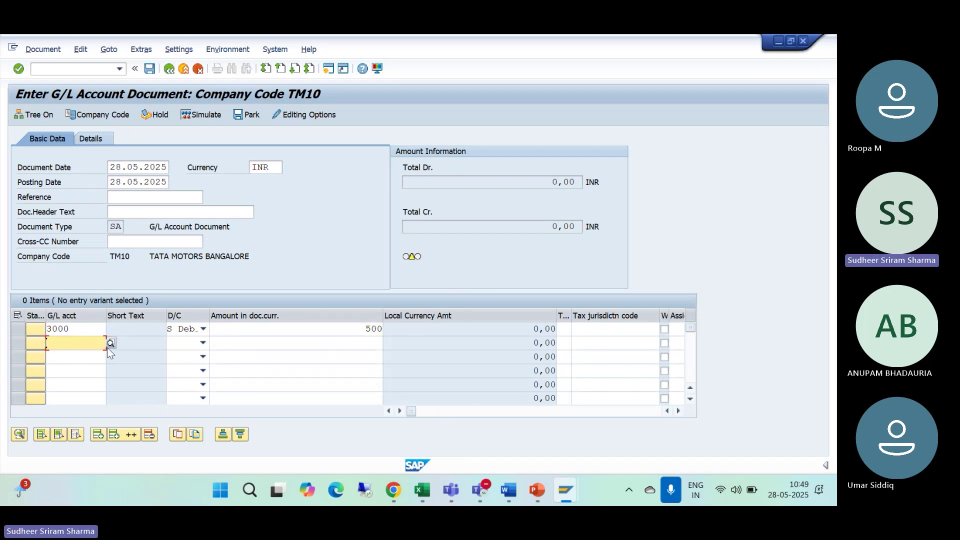
{"action": "key", "text": "F4"}
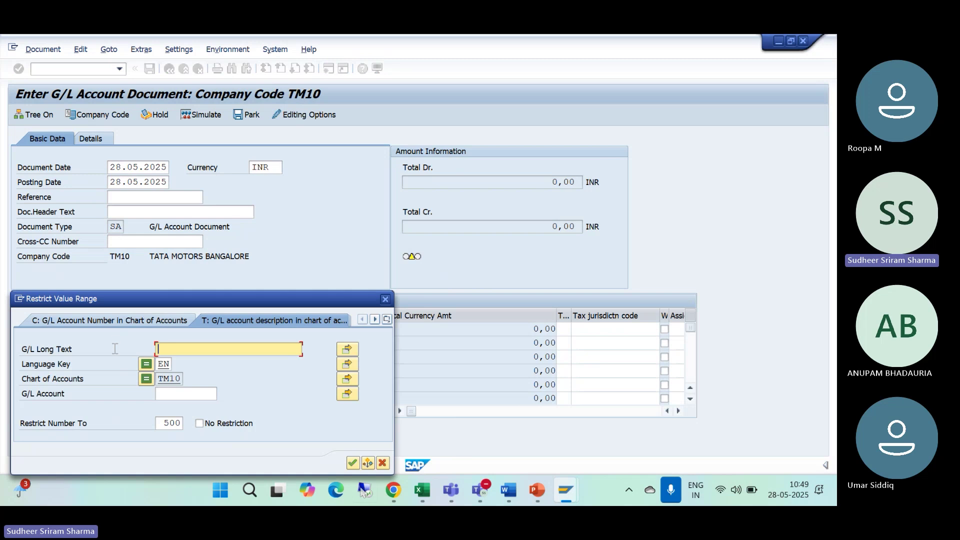
{"action": "left_click", "coordinate": [352, 463]}
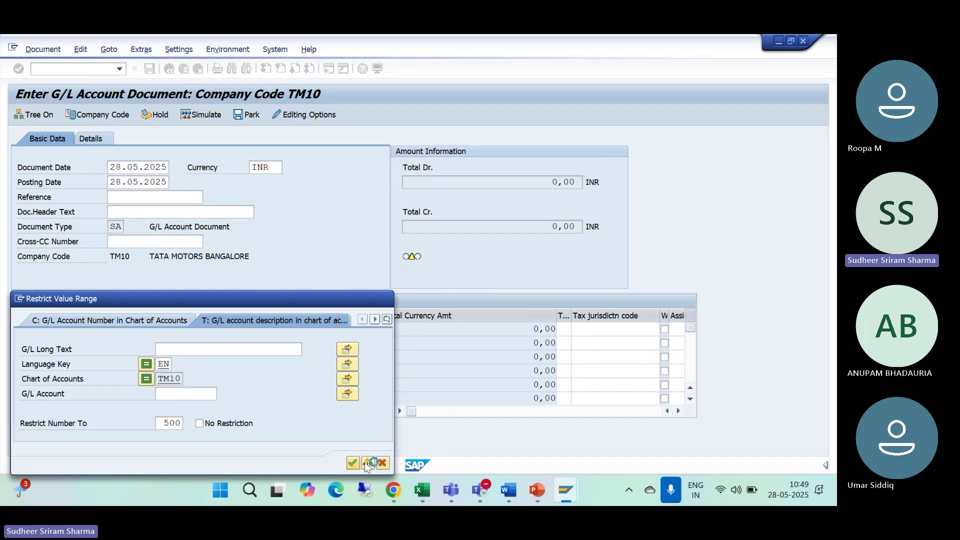
{"action": "double_click", "coordinate": [38, 339]}
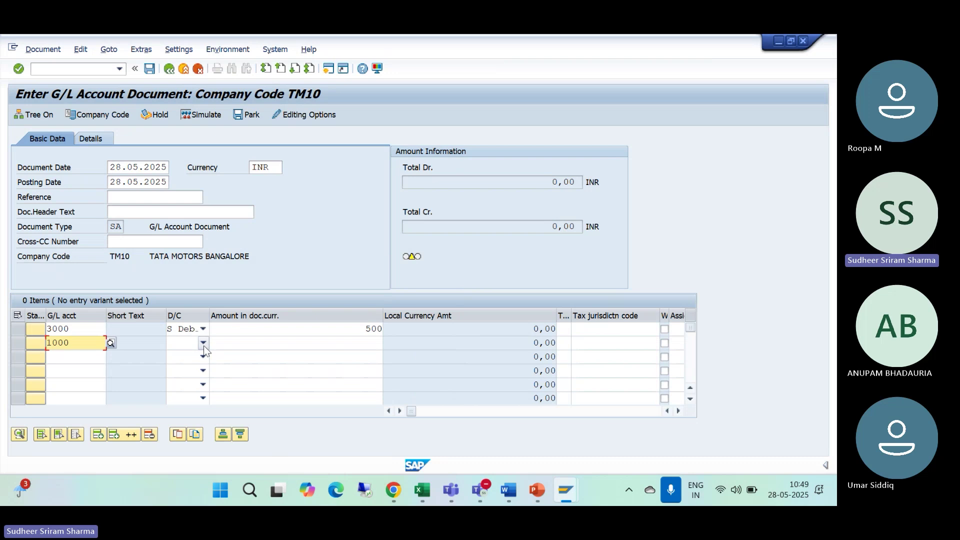
{"action": "left_click", "coordinate": [203, 343]}
{"action": "left_click", "coordinate": [189, 357]}
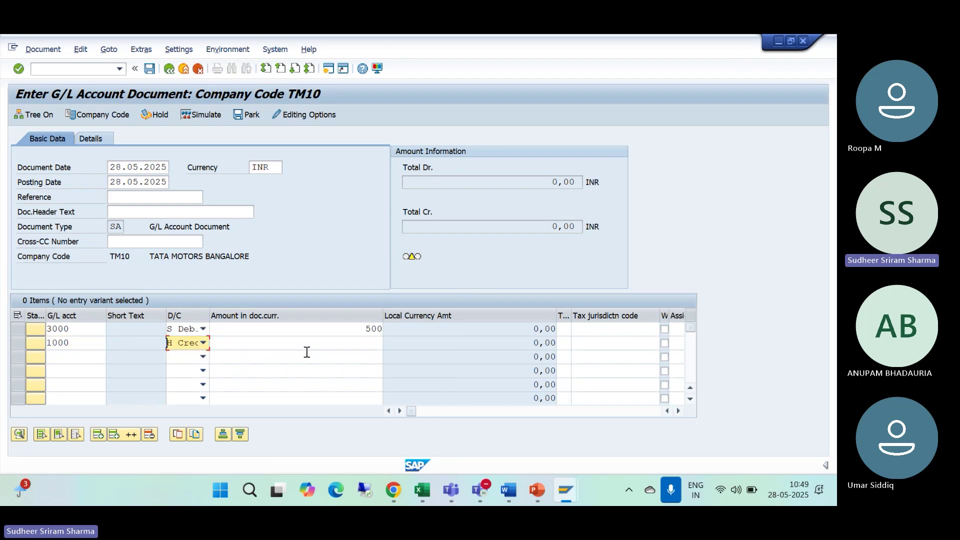
{"action": "left_click", "coordinate": [344, 345]}
{"action": "type", "text": "500"}
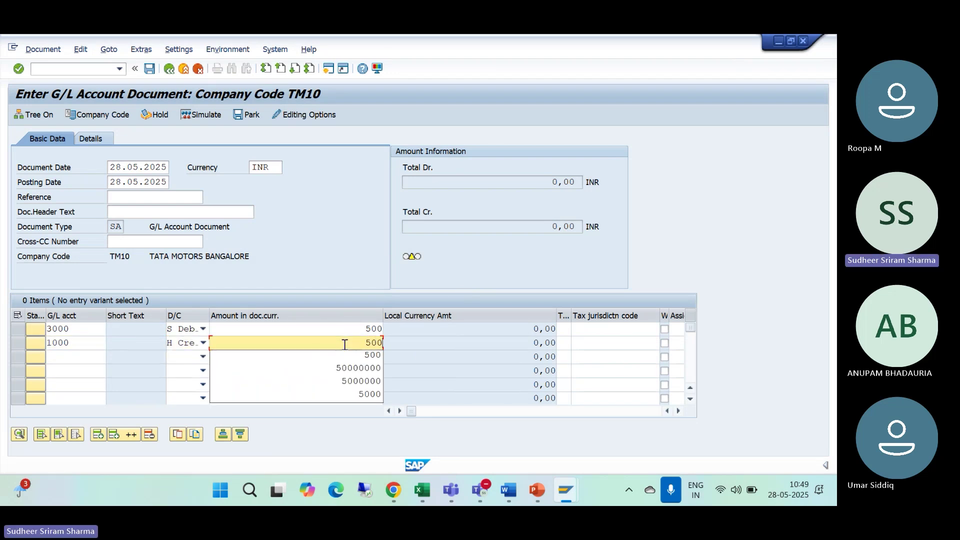
{"action": "left_click", "coordinate": [310, 354]}
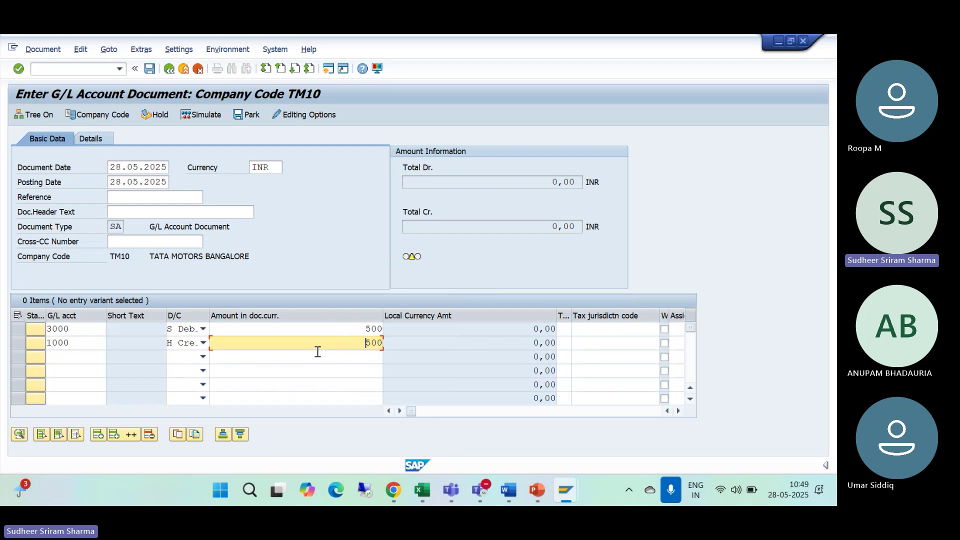
Step: Set the document currency to USD, and try to open the document header's details
{"action": "left_click", "coordinate": [273, 168]}
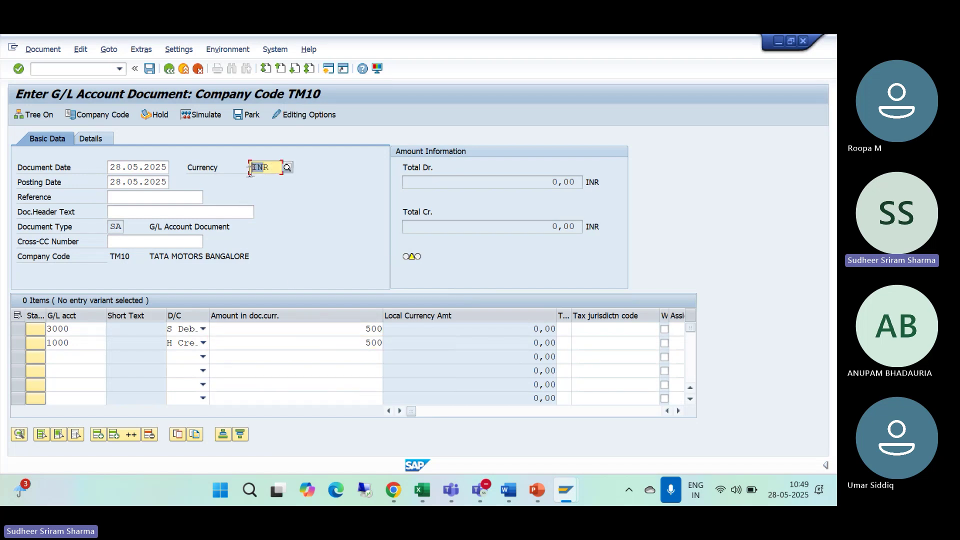
{"action": "left_click_drag", "start_coordinate": [271, 169], "coordinate": [250, 169]}
{"action": "type", "text": "USD"}
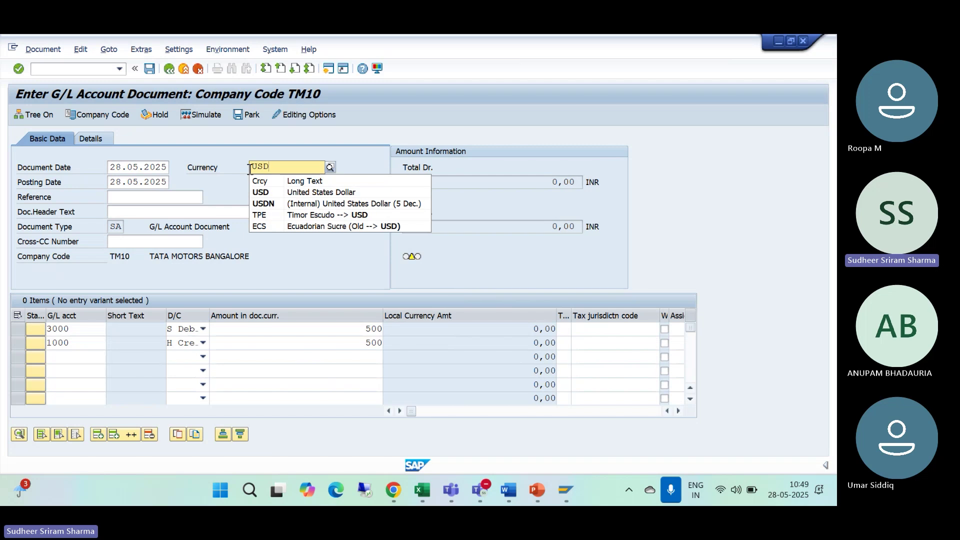
{"action": "left_click", "coordinate": [262, 194]}
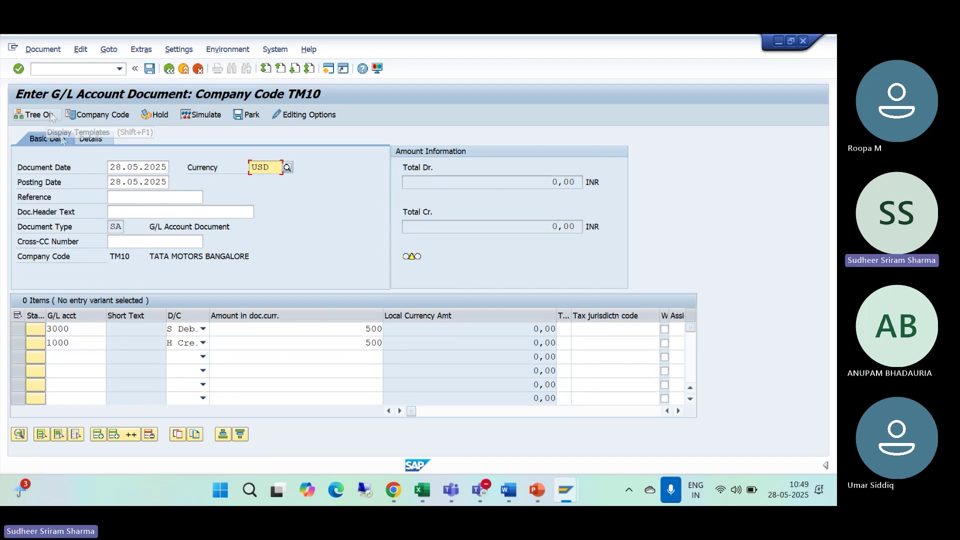
{"action": "left_click", "coordinate": [92, 139]}
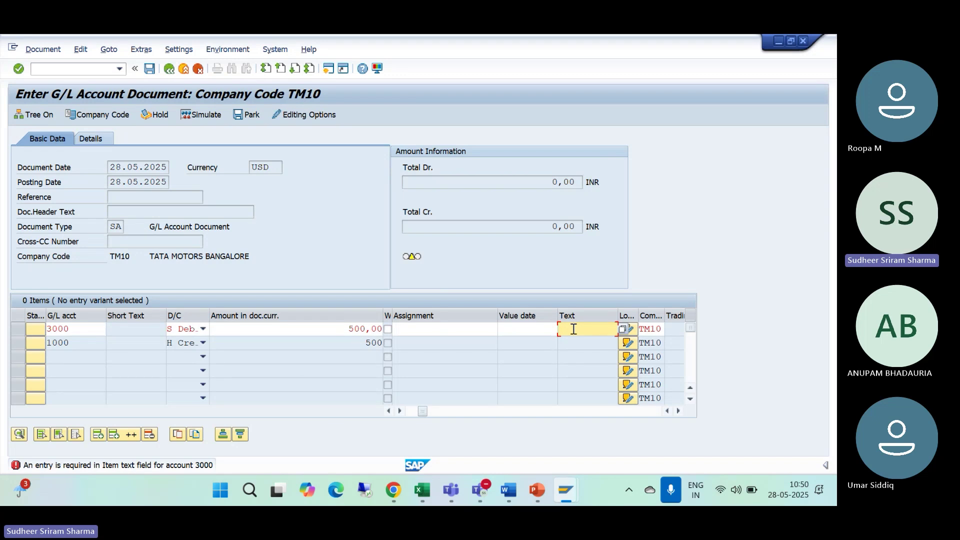
Step: Enter BEING AUDIT FEE PAID IN USD as the item text of the AUDIT FEE EXPENSES (3000) line
{"action": "type", "text": "B"}
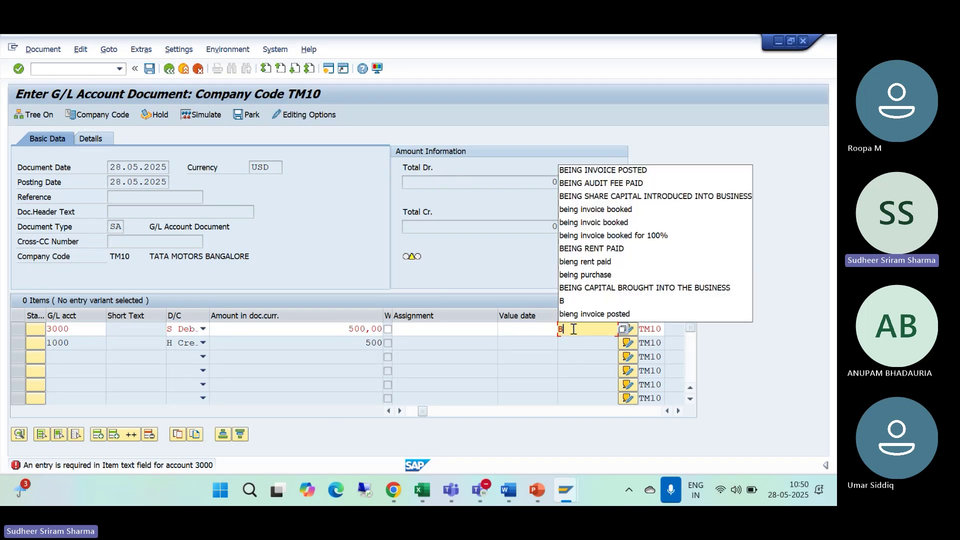
{"action": "type", "text": "EING"}
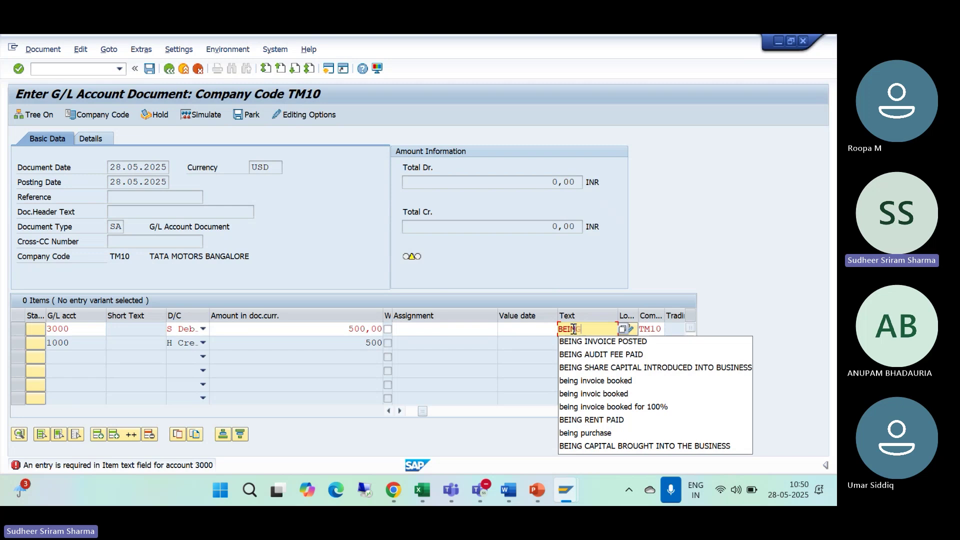
{"action": "type", "text": " AUDIT F"}
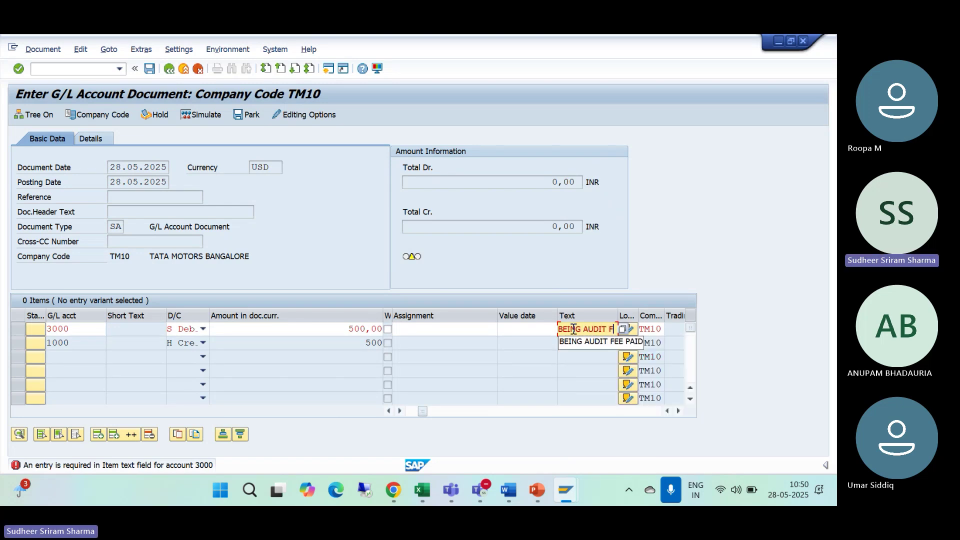
{"action": "type", "text": "EE PAD"}
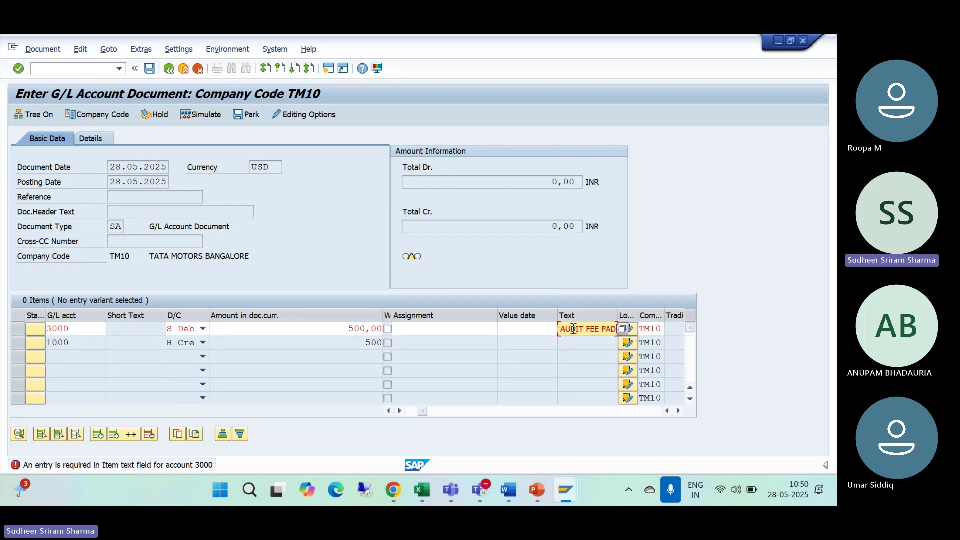
{"action": "key", "text": "BackSpace"}
{"action": "type", "text": "ID "}
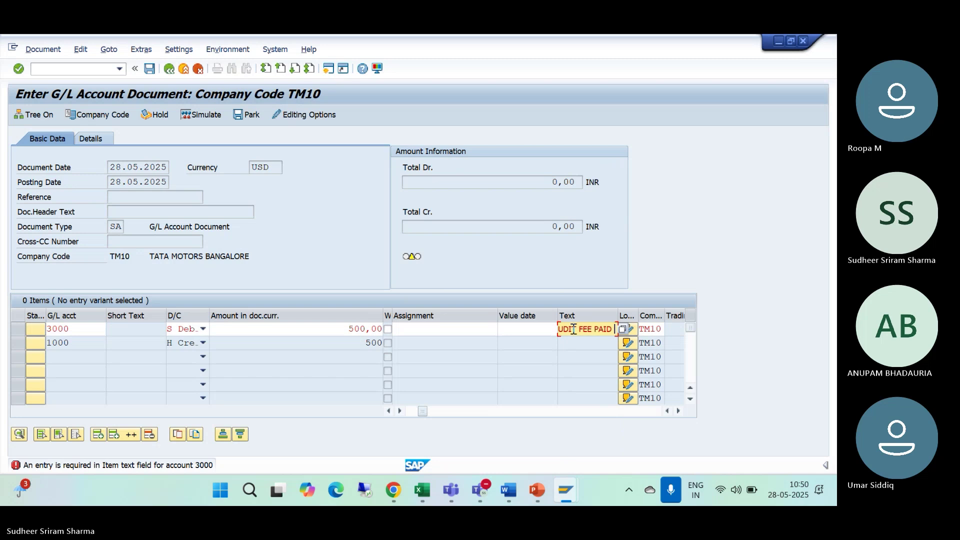
{"action": "type", "text": "IN USD"}
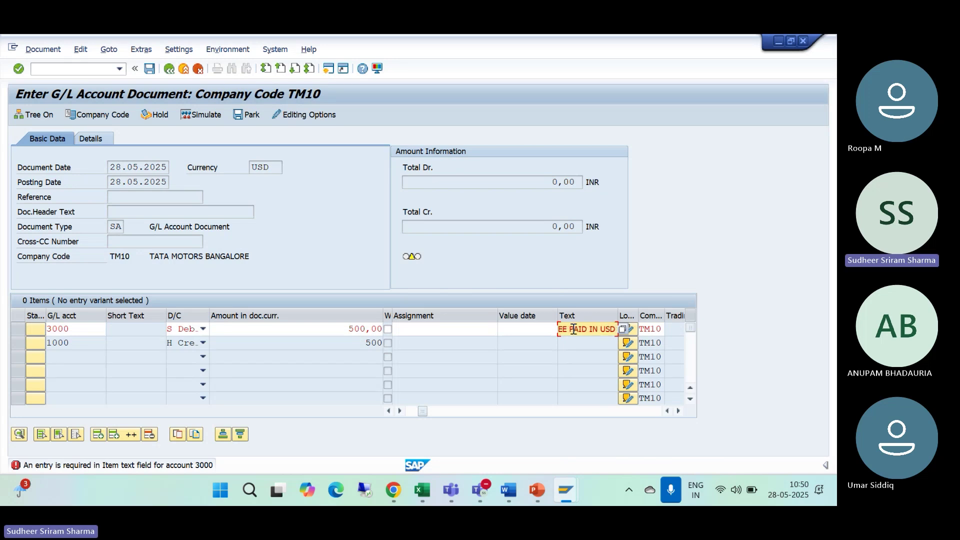
Step: Copy the first line's item text into the HDFC BANK A/C (1000) line and validate the entries
{"action": "key", "text": "shift+Left"}
{"action": "key", "text": "shift+Left"}
{"action": "key", "text": "shift+Left"}
{"action": "key", "text": "shift+Left"}
{"action": "key", "text": "shift+Left"}
{"action": "key", "text": "shift+Left"}
{"action": "key", "text": "shift+Left"}
{"action": "key", "text": "shift+Left"}
{"action": "key", "text": "shift+Left"}
{"action": "key", "text": "shift+Left"}
{"action": "key", "text": "shift+Left"}
{"action": "key", "text": "shift+Left"}
{"action": "key", "text": "shift+Left"}
{"action": "key", "text": "shift+Left"}
{"action": "key", "text": "shift+Left"}
{"action": "key", "text": "shift+Left"}
{"action": "key", "text": "shift+Left"}
{"action": "key", "text": "shift+Left"}
{"action": "key", "text": "shift+Left"}
{"action": "key", "text": "shift+Left"}
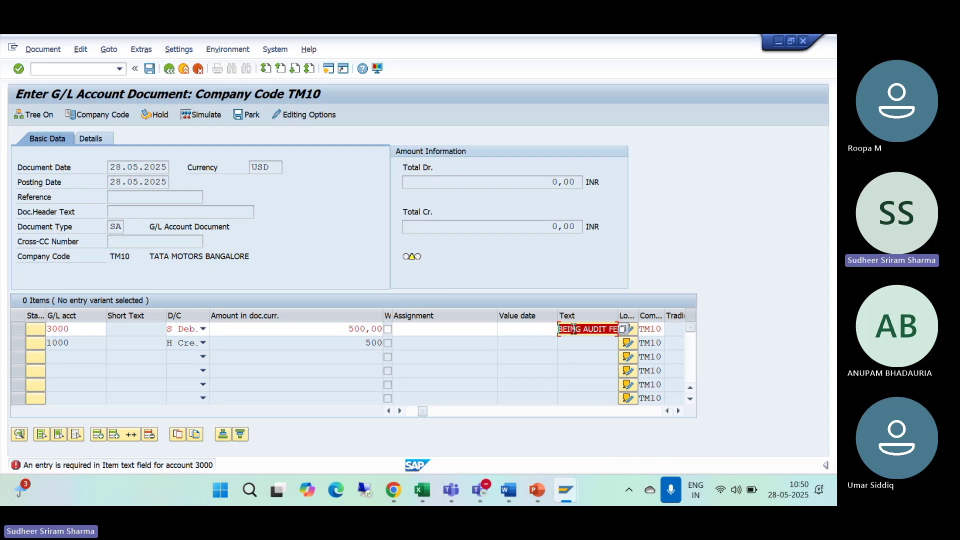
{"action": "left_click", "coordinate": [573, 329]}
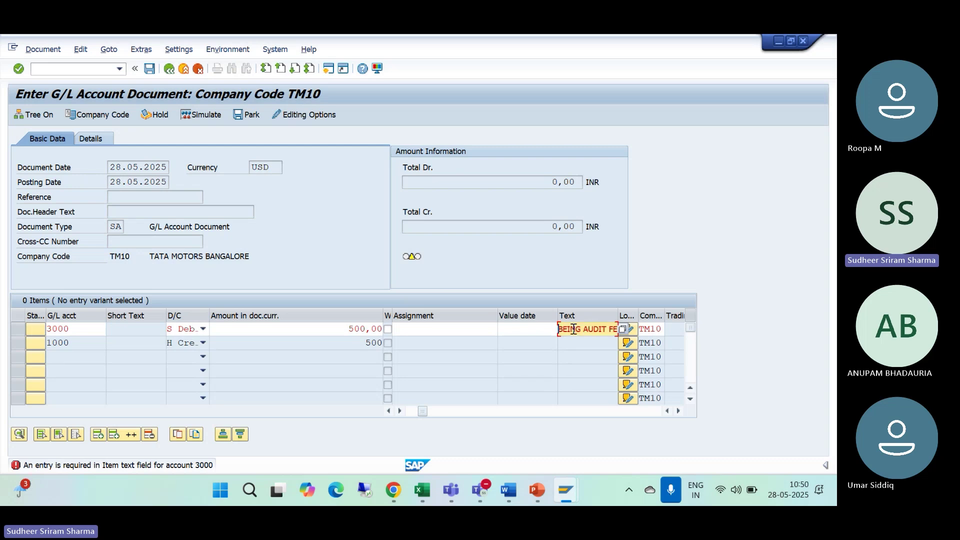
{"action": "key", "text": "Return"}
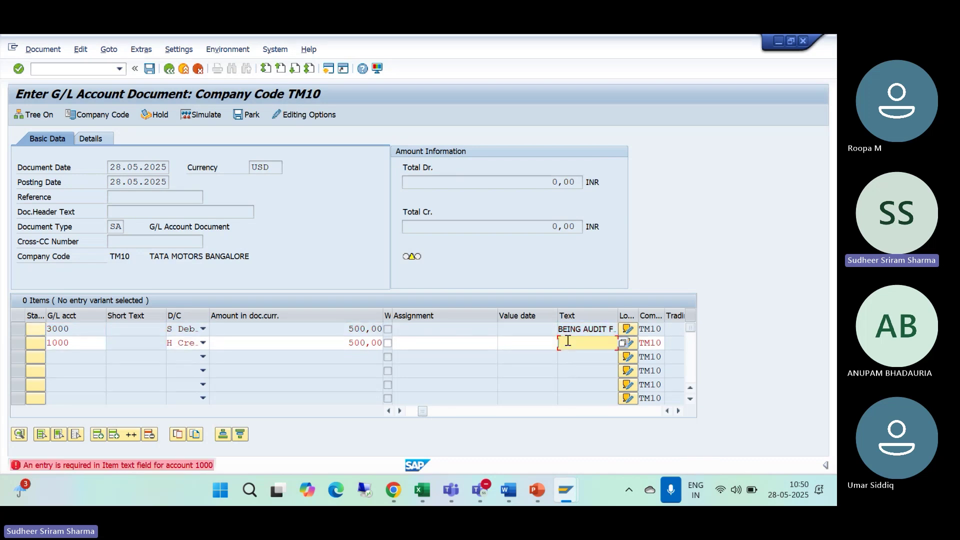
{"action": "key", "text": "ctrl+v"}
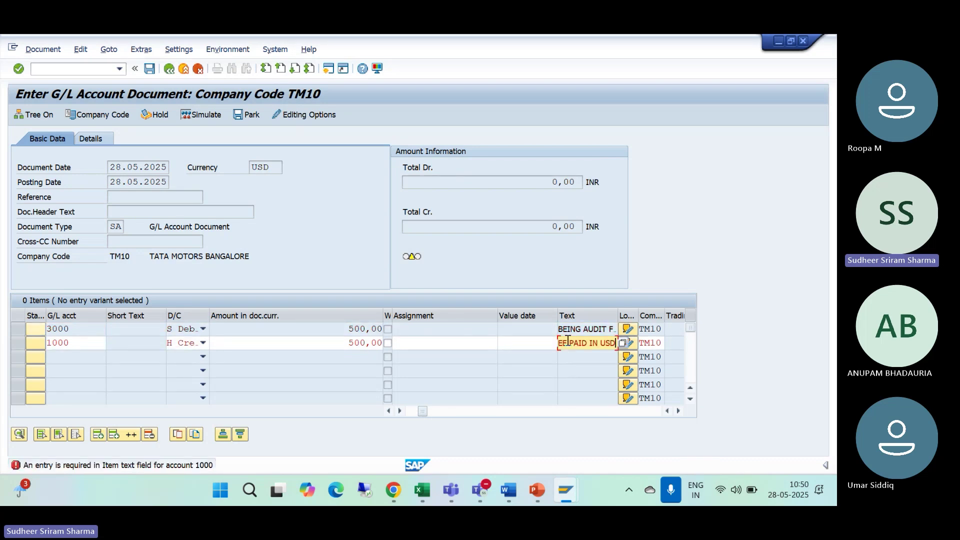
{"action": "key", "text": "Return"}
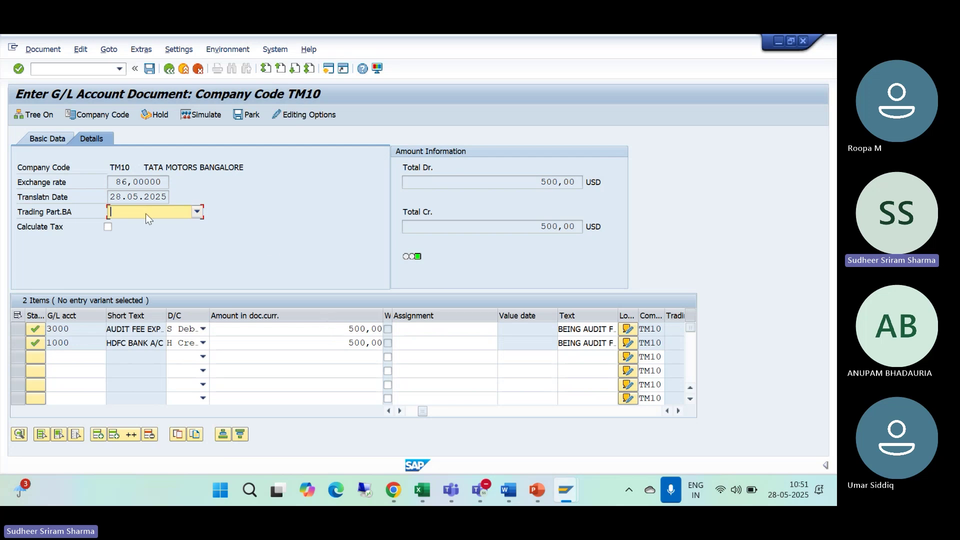
Step: Simulate the USD audit fee document and post it
{"action": "left_click", "coordinate": [36, 52]}
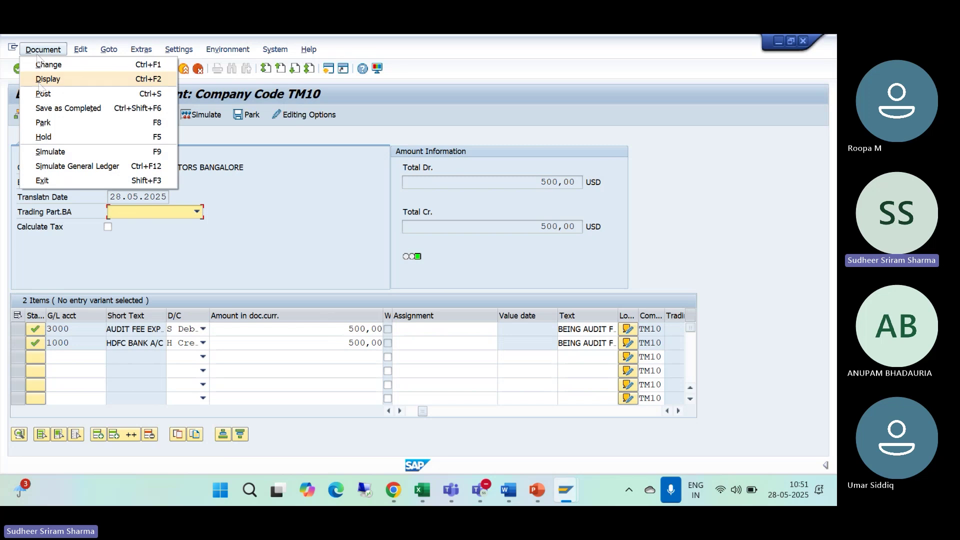
{"action": "left_click", "coordinate": [48, 150]}
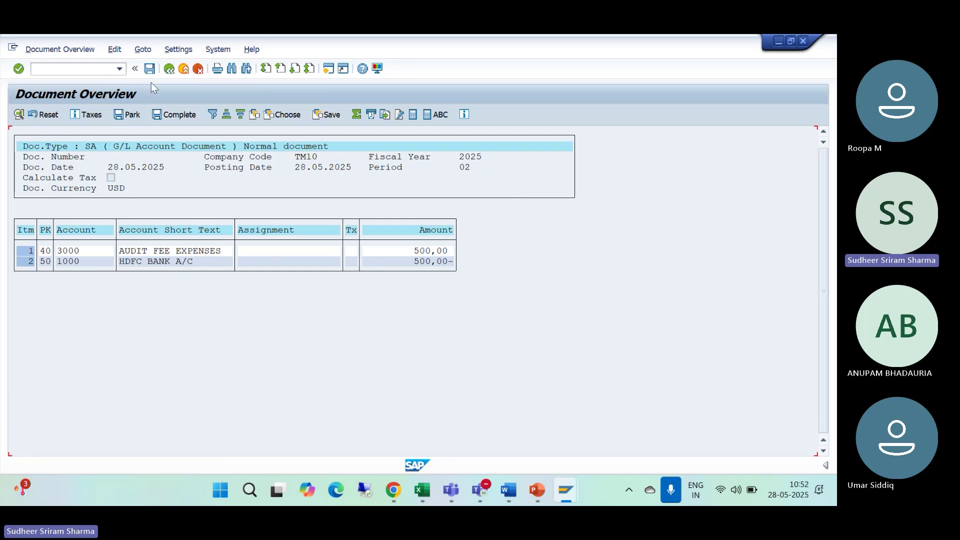
{"action": "left_click", "coordinate": [150, 70]}
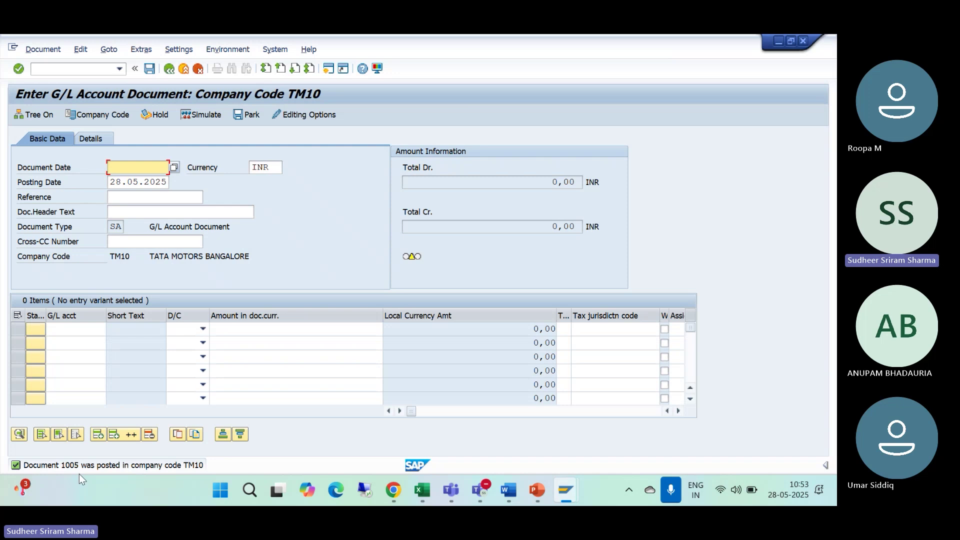
Step: Display the audit fee document that was just posted
{"action": "left_click", "coordinate": [44, 51]}
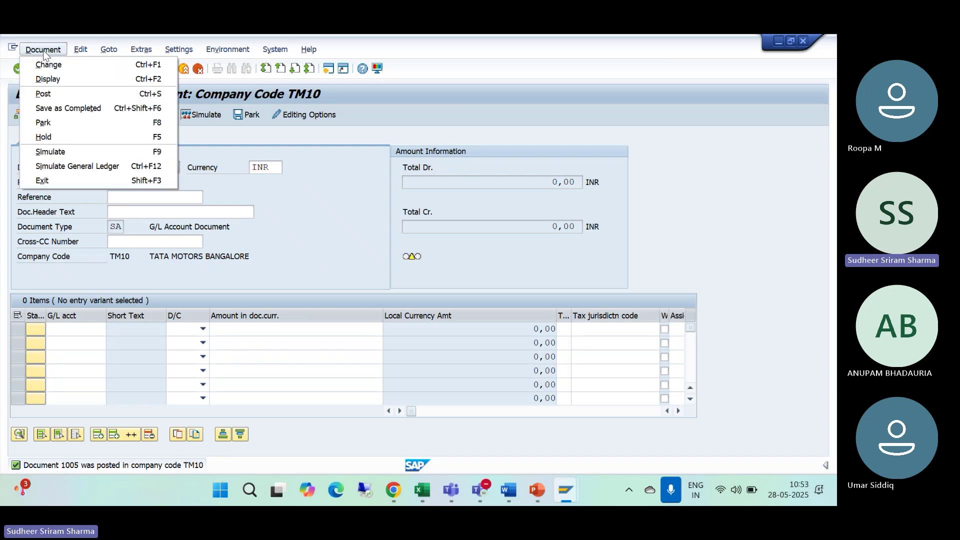
{"action": "left_click", "coordinate": [41, 75]}
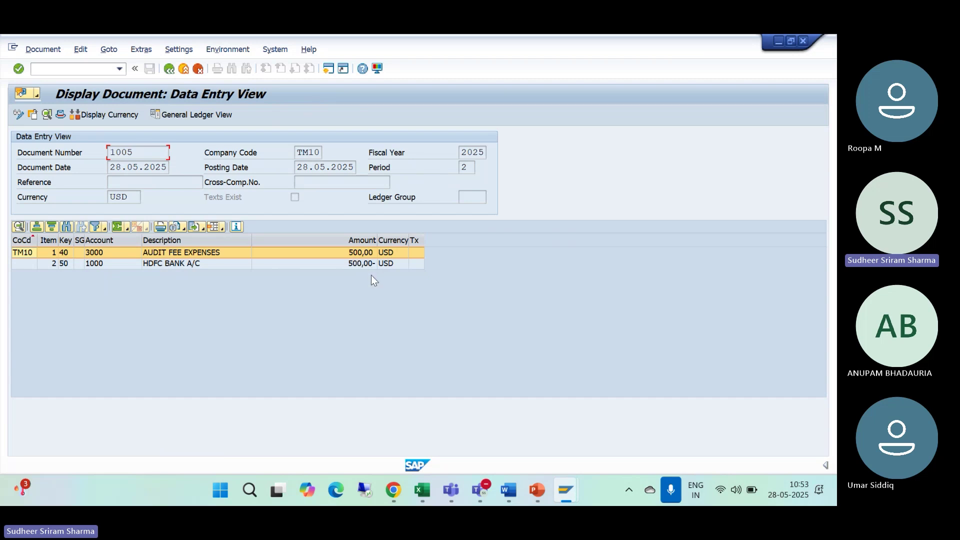
Step: Search Windows for the Calculator, return to the displayed document, and show its line item amounts in INR
{"action": "left_click", "coordinate": [220, 490]}
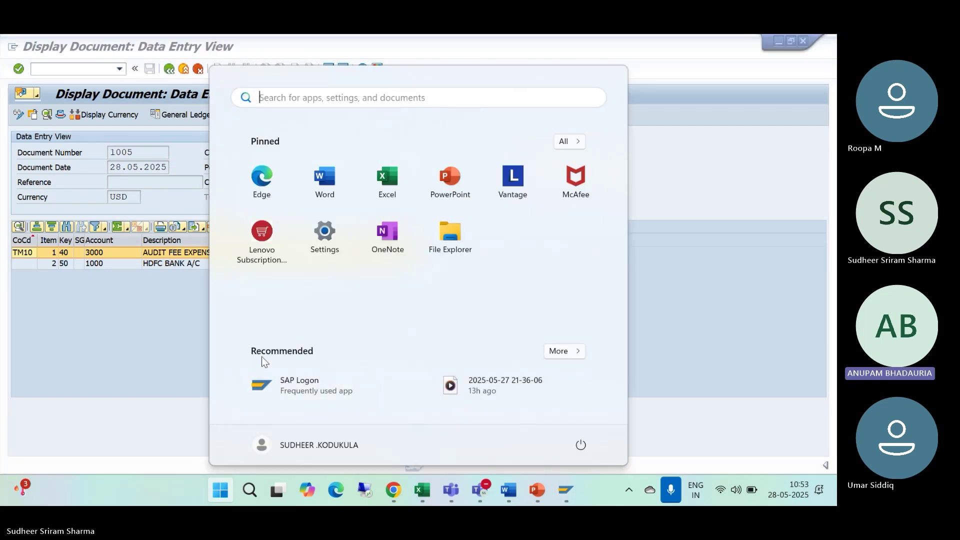
{"action": "type", "text": "CA"}
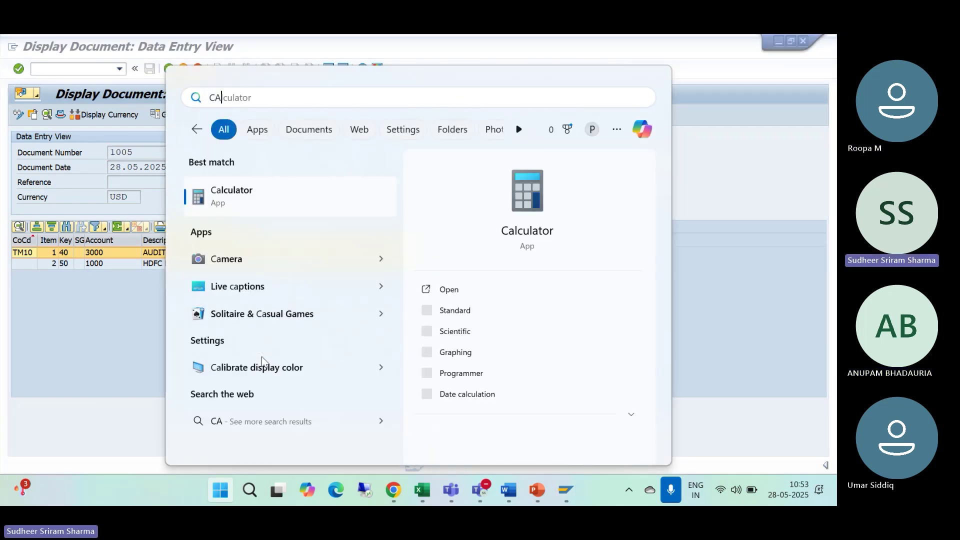
{"action": "left_click", "coordinate": [712, 161]}
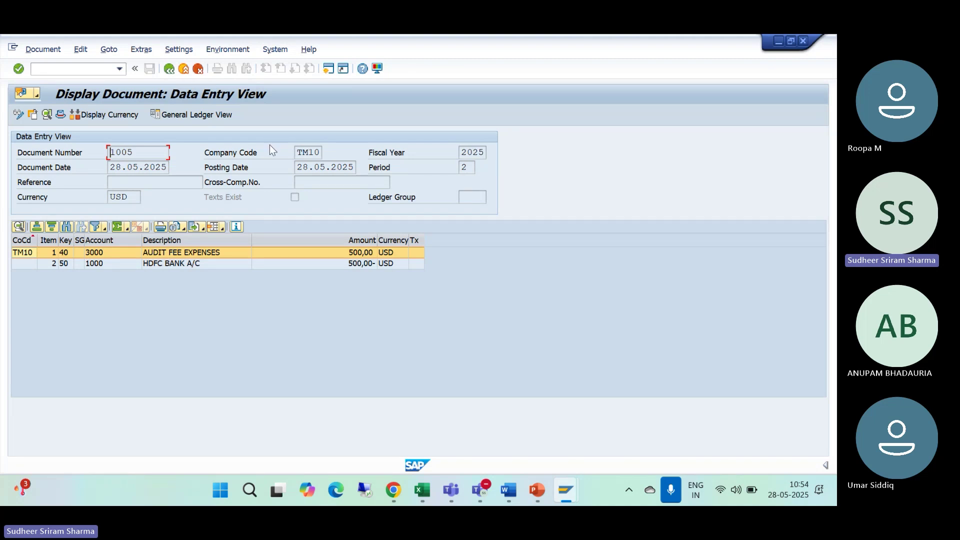
{"action": "left_click", "coordinate": [103, 117]}
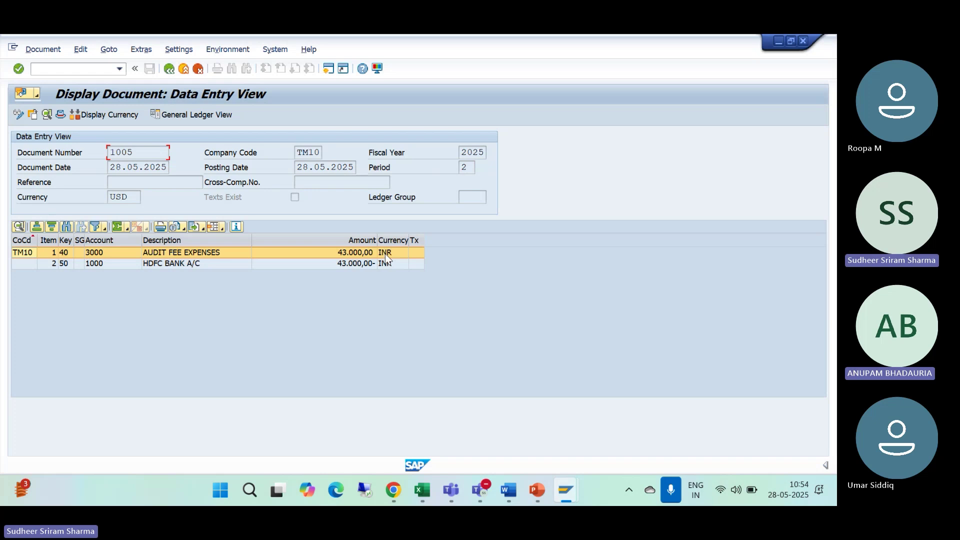
Step: Run transaction FBL3N to list the open line items of G/L account 1000 in company code TM10
{"action": "left_click", "coordinate": [61, 70]}
{"action": "type", "text": "/N"}
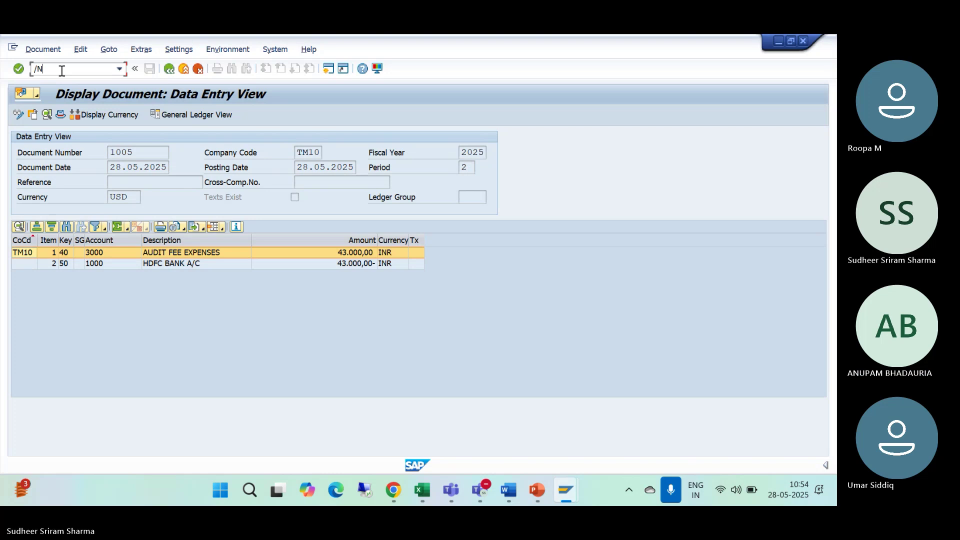
{"action": "type", "text": "FBL3N"}
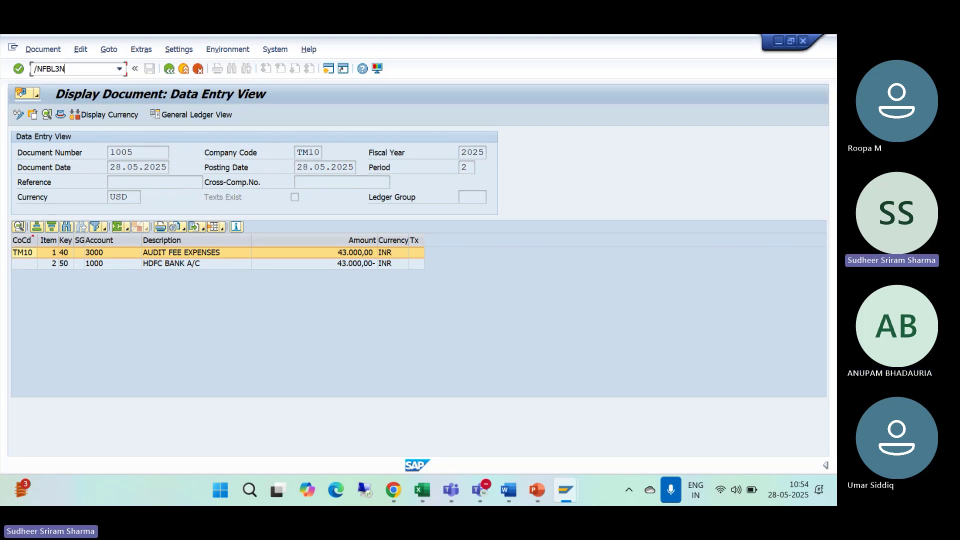
{"action": "key", "text": "Return"}
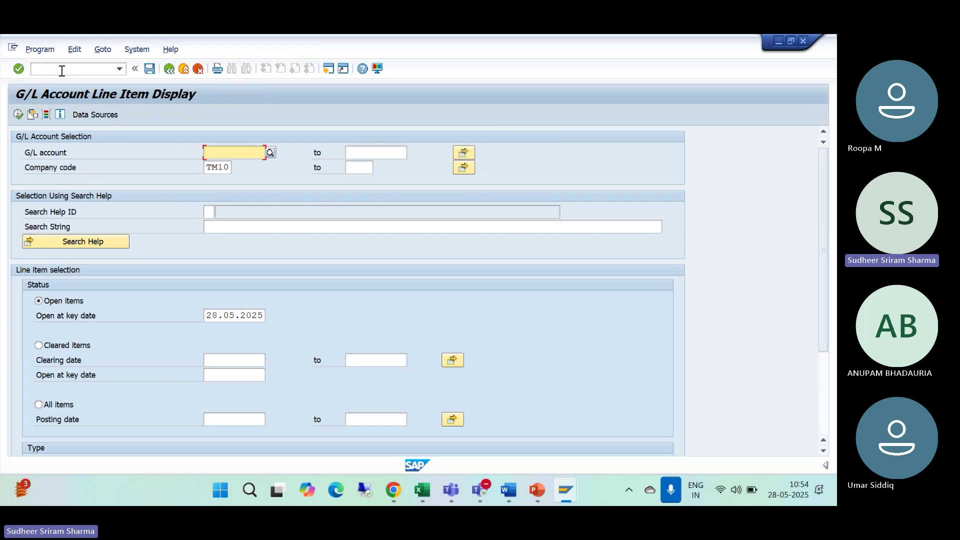
{"action": "type", "text": "1000"}
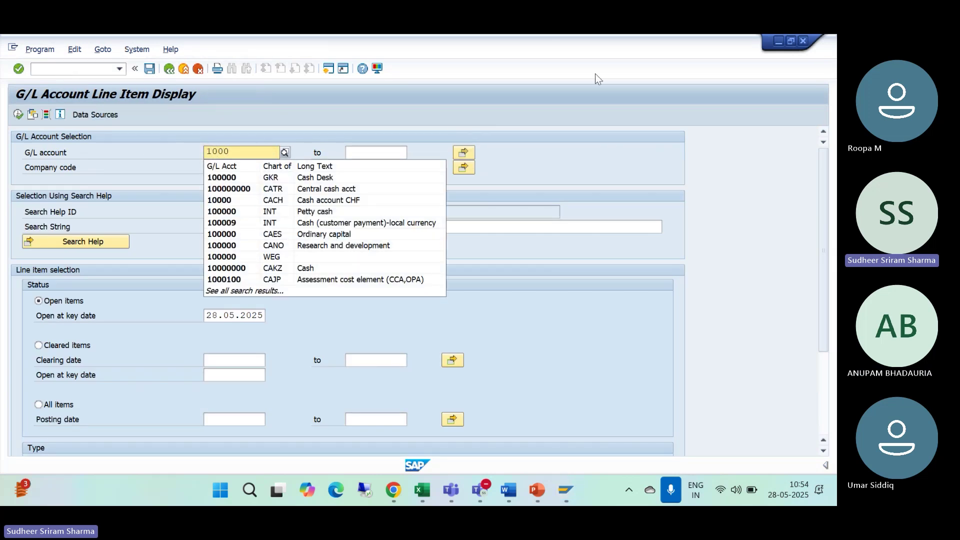
{"action": "left_click", "coordinate": [593, 169]}
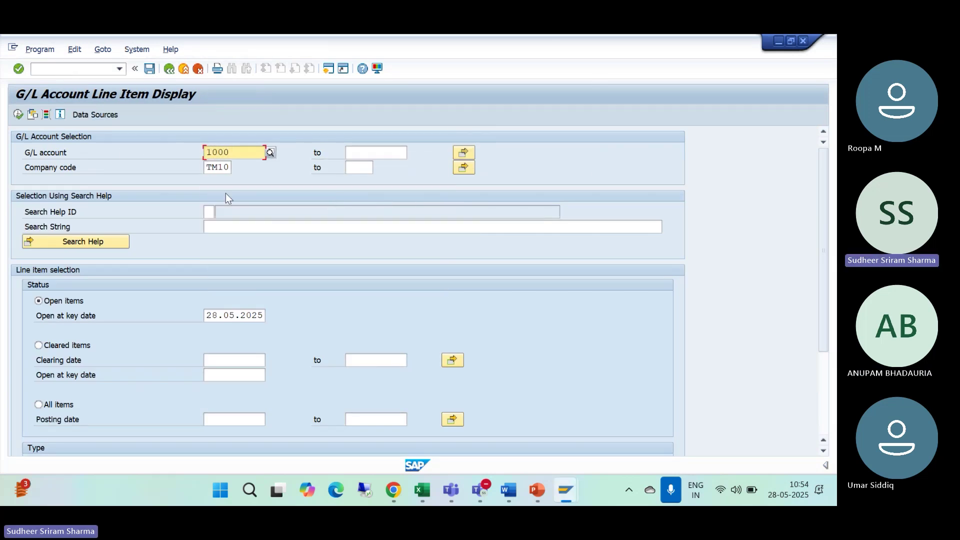
{"action": "left_click", "coordinate": [18, 115]}
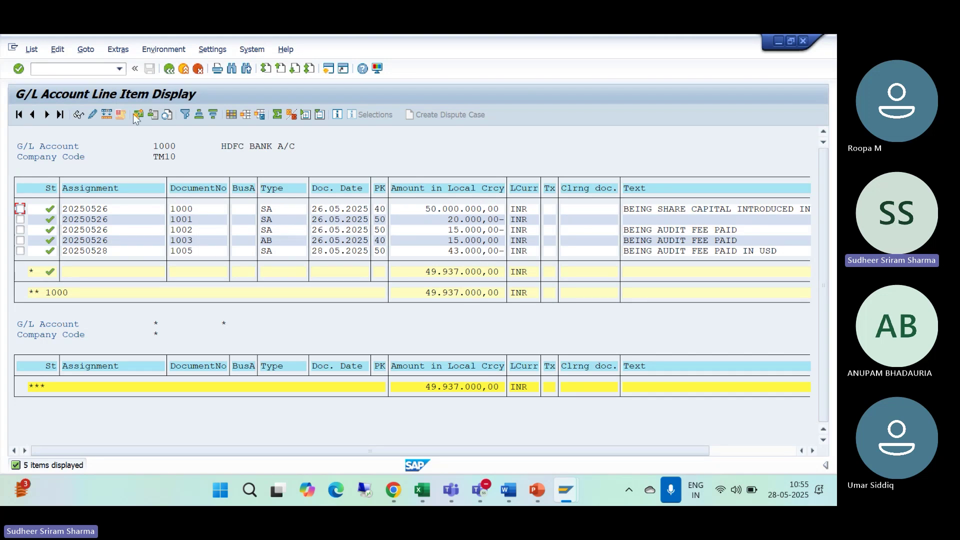
Step: Run transaction FAGLB03 to display the balances of account 1000 in company code TM10 for fiscal year 2025
{"action": "left_click", "coordinate": [69, 70]}
{"action": "type", "text": "/NFAGLB03"}
{"action": "key", "text": "Return"}
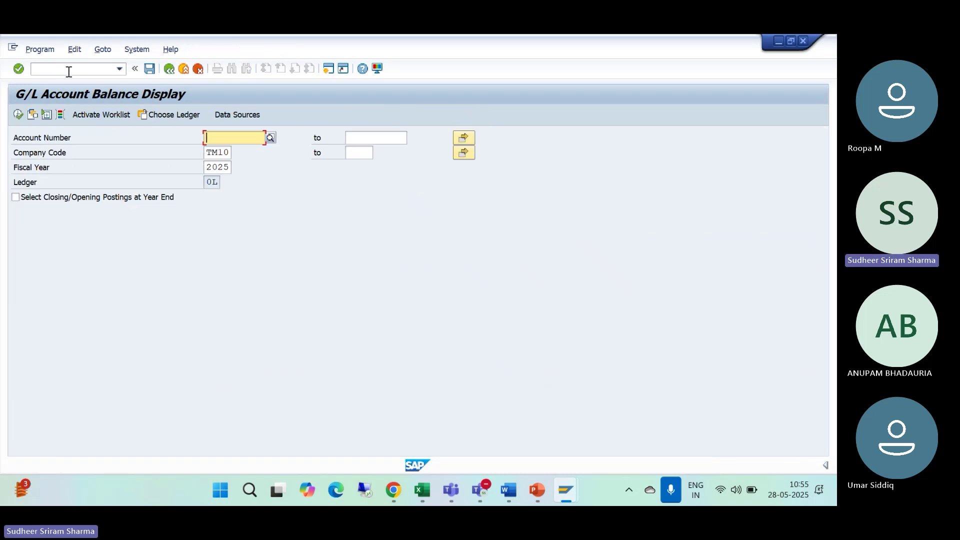
{"action": "type", "text": "1000"}
{"action": "left_click", "coordinate": [34, 290]}
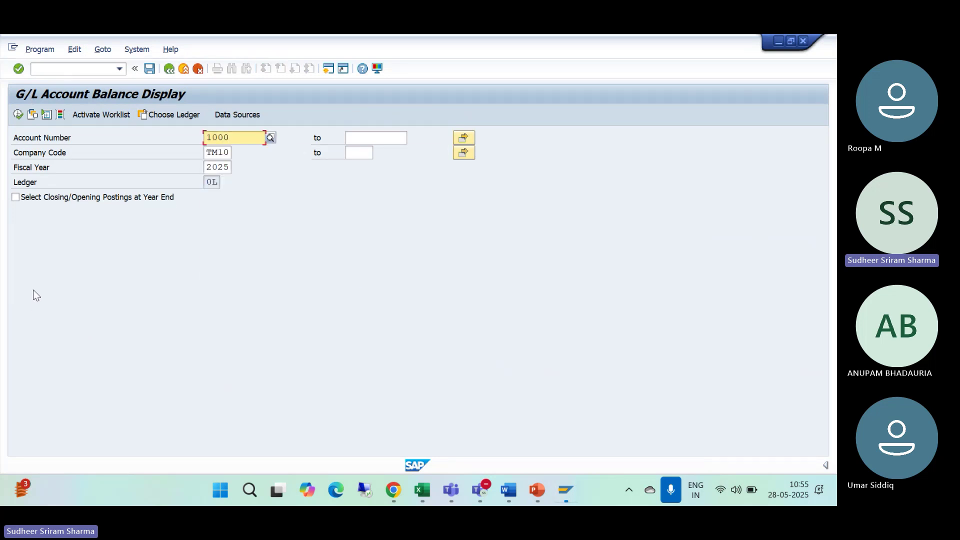
{"action": "left_click", "coordinate": [18, 115]}
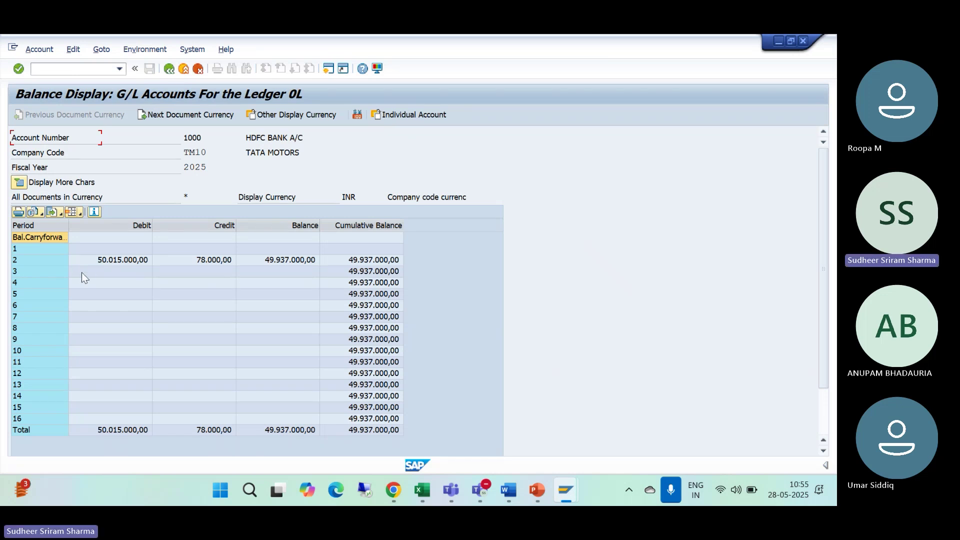
Step: Drill into the period 2 credit total and examine the ledger details of the 28.05.2025 line item
{"action": "double_click", "coordinate": [205, 260]}
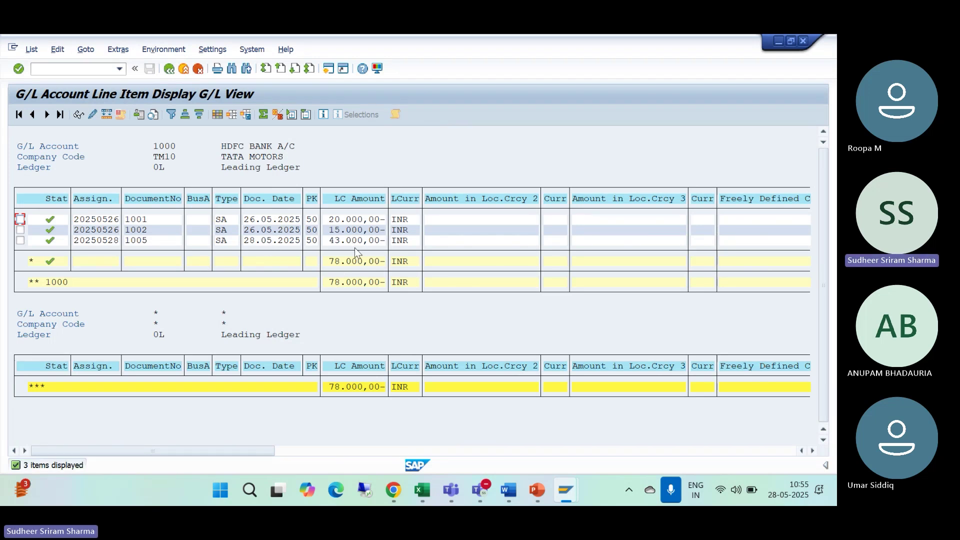
{"action": "double_click", "coordinate": [359, 241]}
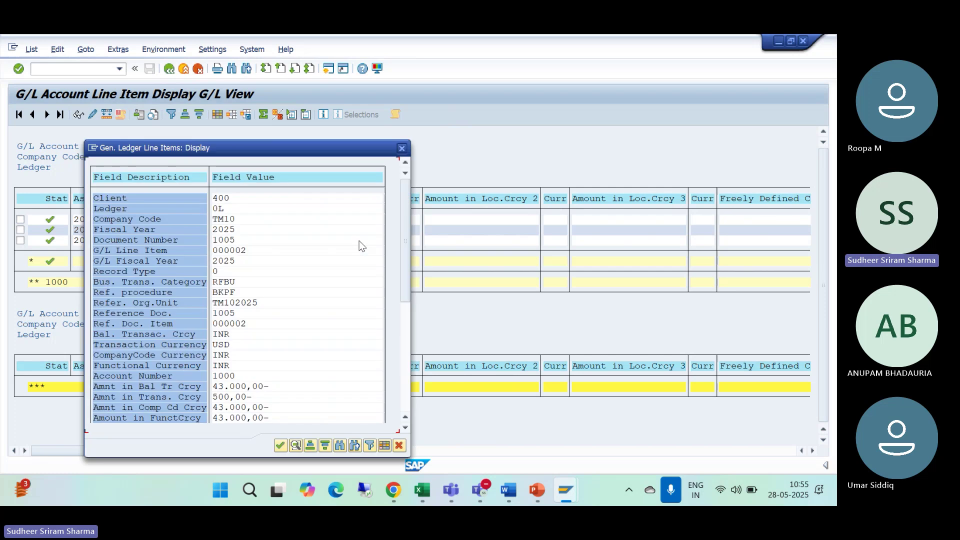
{"action": "left_click", "coordinate": [402, 148]}
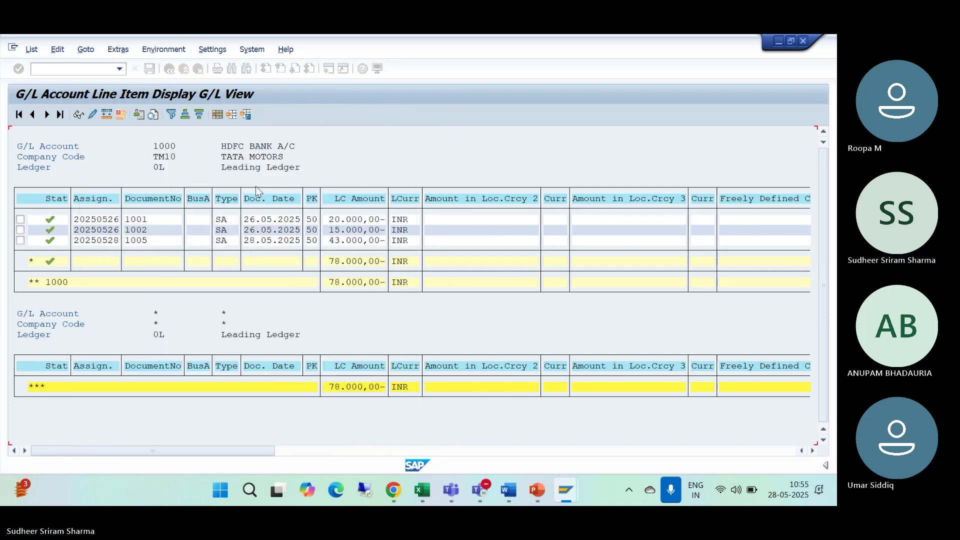
{"action": "double_click", "coordinate": [252, 243]}
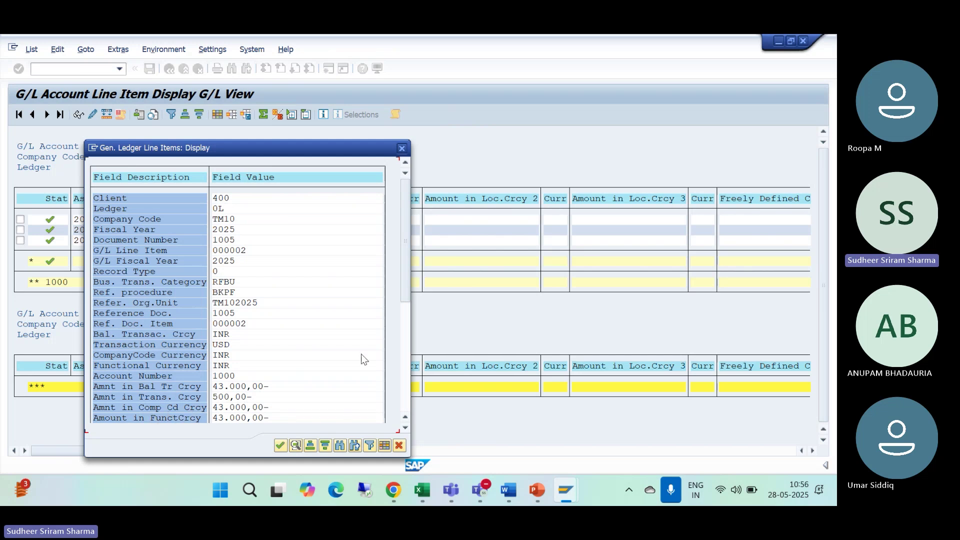
{"action": "left_click_drag", "start_coordinate": [404, 299], "coordinate": [404, 412]}
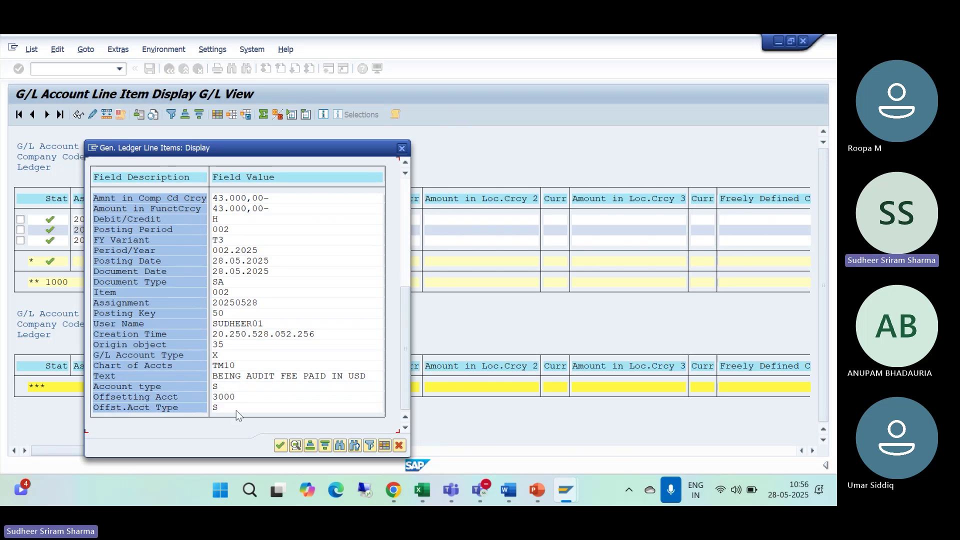
{"action": "left_click", "coordinate": [401, 148]}
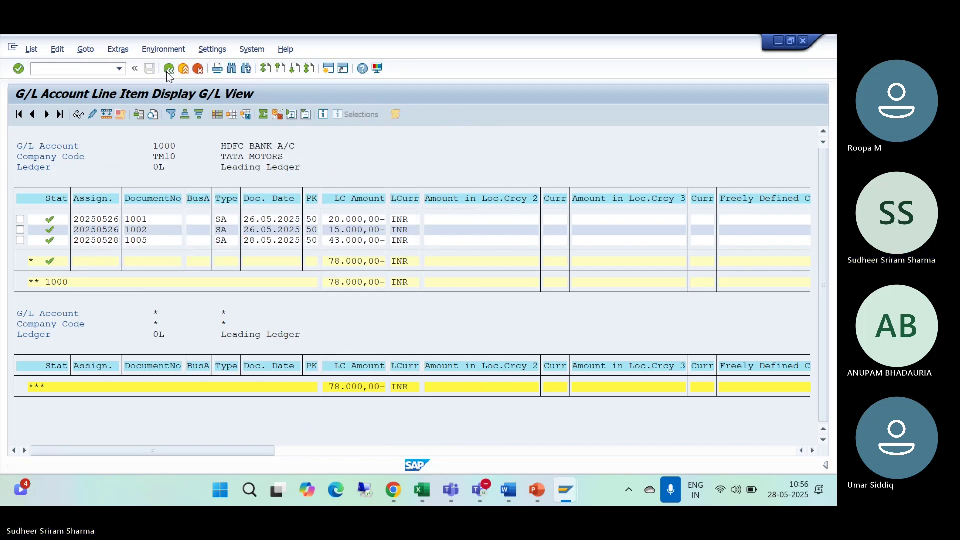
Step: Leave the line item and balance displays and return to the SAP Easy Access screen
{"action": "left_click", "coordinate": [169, 69]}
{"action": "left_click", "coordinate": [169, 70]}
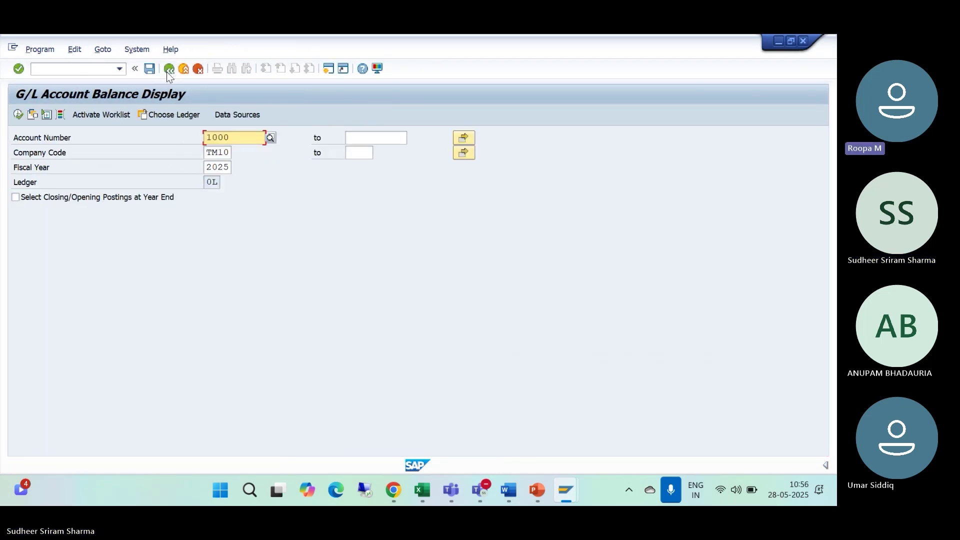
{"action": "left_click", "coordinate": [169, 70]}
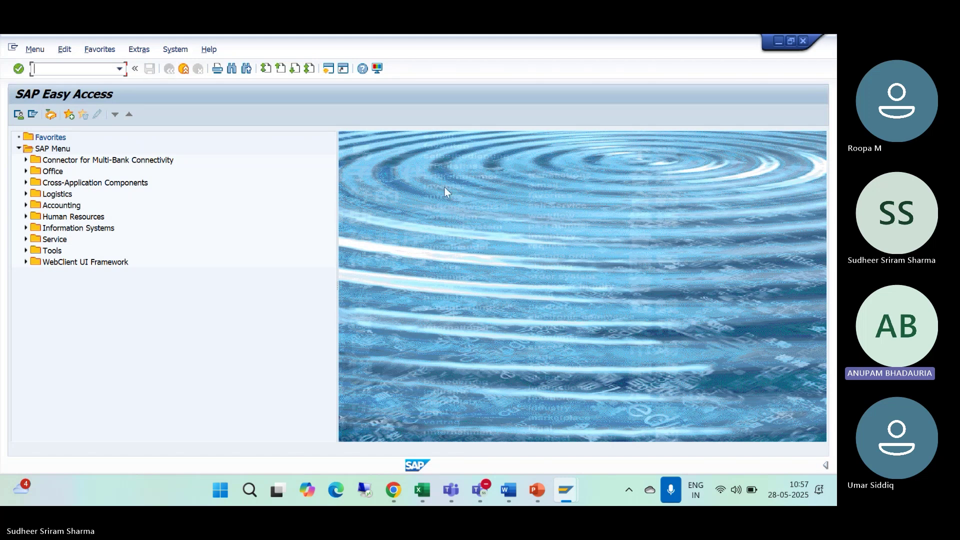
Step: Switch to the Teams meeting window and dismiss the recording and transcription notice
{"action": "key", "text": "alt+Tab"}
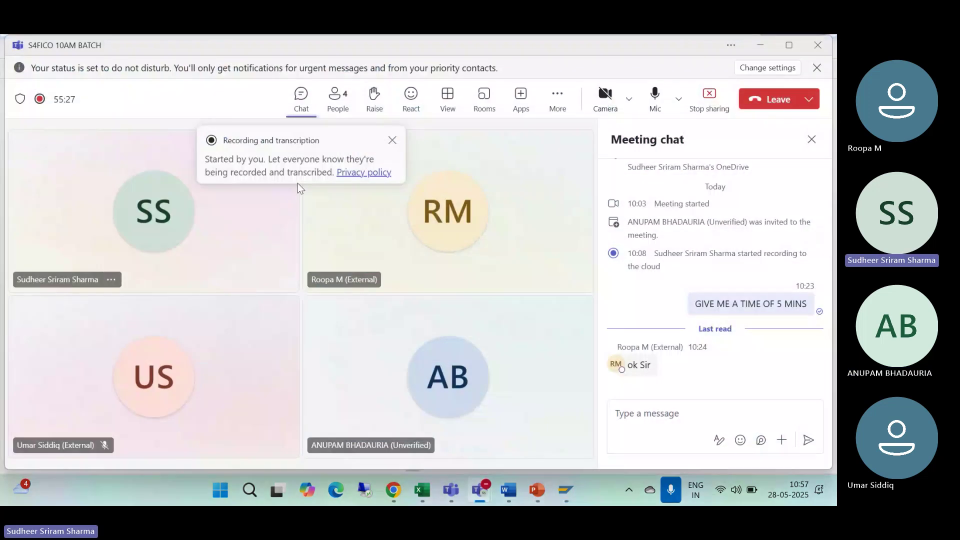
{"action": "left_click", "coordinate": [393, 142]}
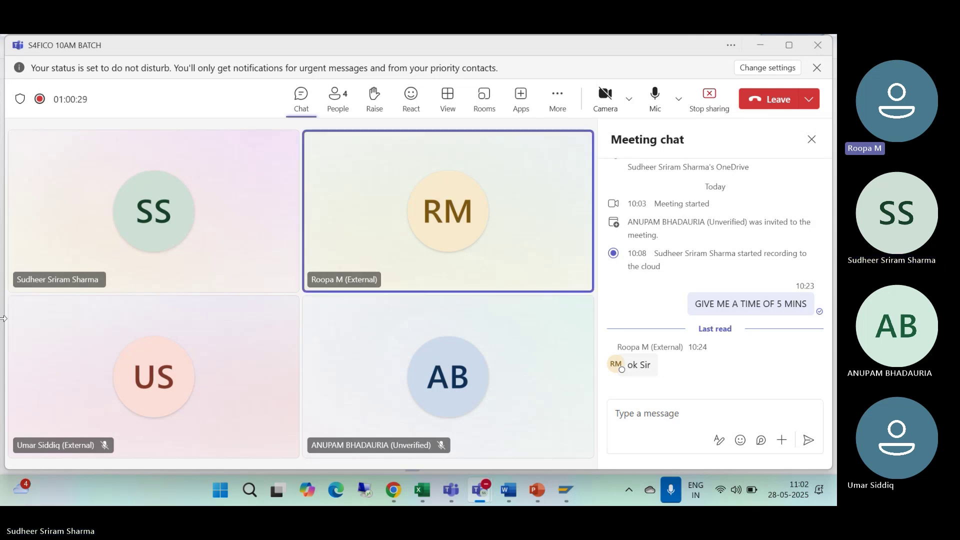
{"action": "left_click", "coordinate": [709, 98]}
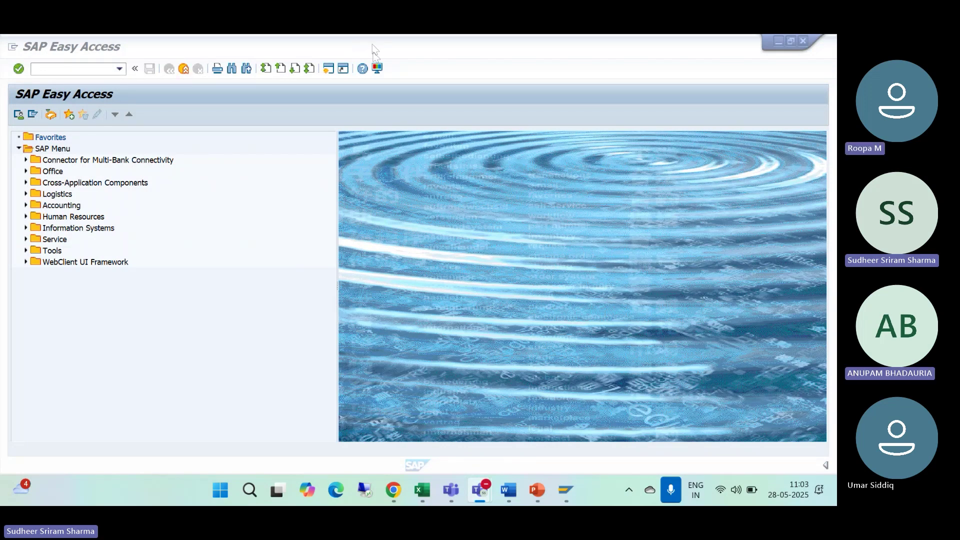
Step: Exit the current SAP session and open the SAP GUI options from SAP Logon
{"action": "left_click", "coordinate": [185, 71]}
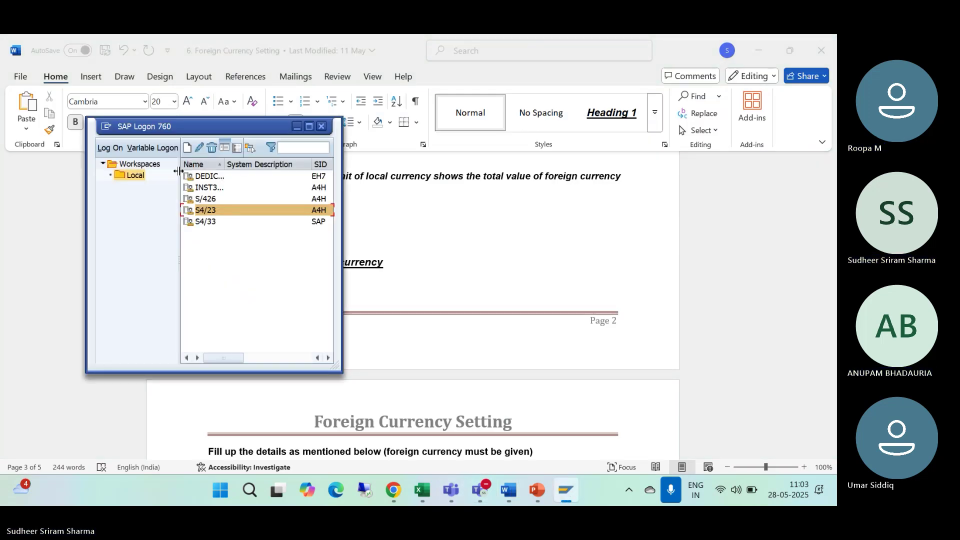
{"action": "left_click", "coordinate": [108, 127]}
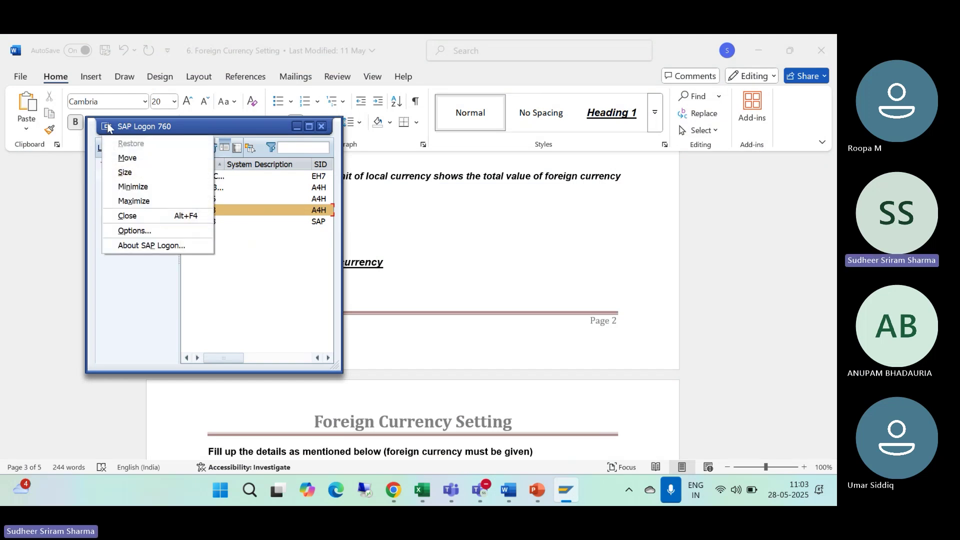
{"action": "left_click", "coordinate": [126, 231]}
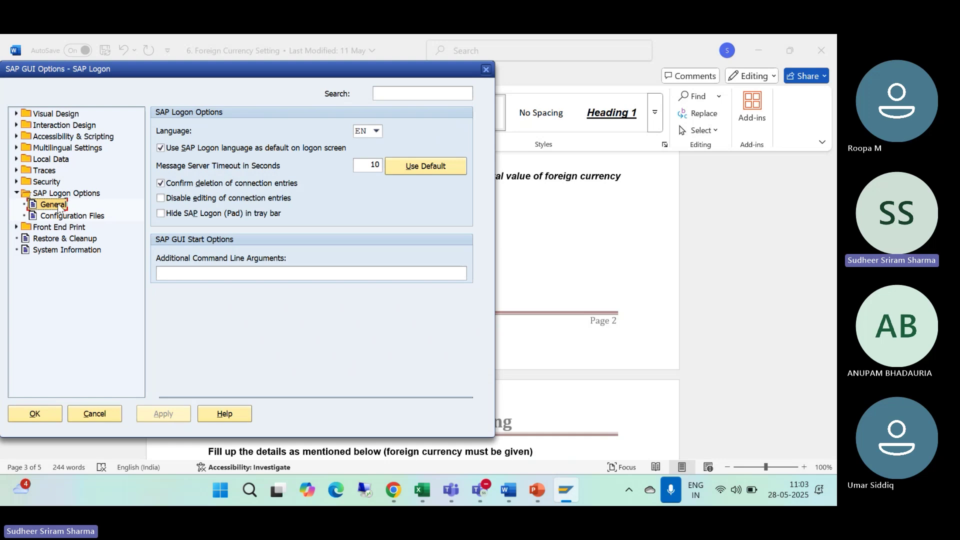
Step: Examine the Visualization 2 and Visualization 1 settings under Interaction Design
{"action": "left_click", "coordinate": [61, 127]}
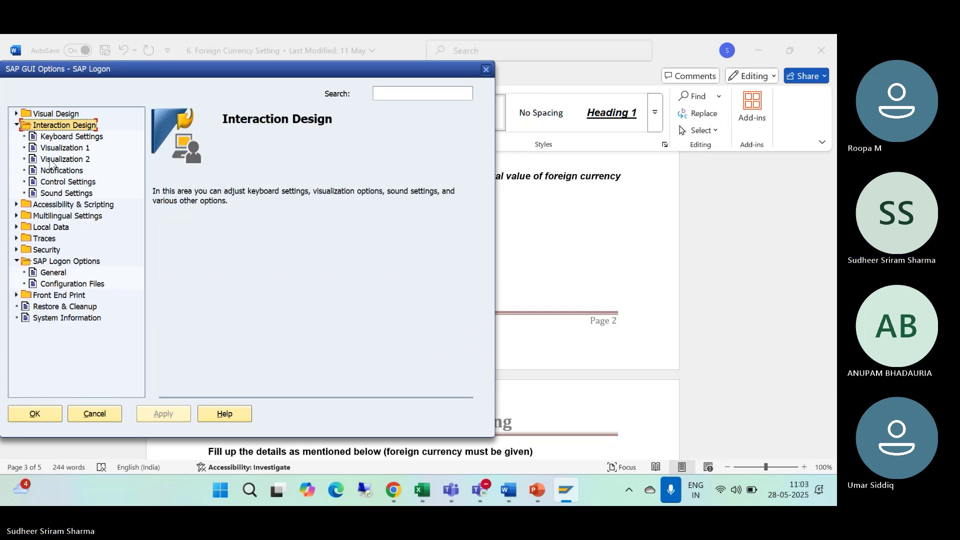
{"action": "left_click", "coordinate": [51, 162]}
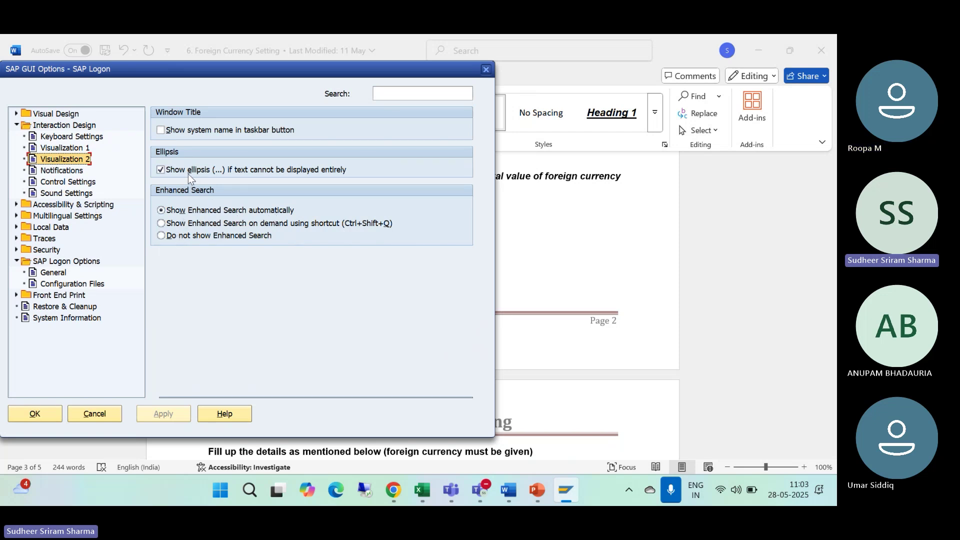
{"action": "left_click", "coordinate": [58, 150]}
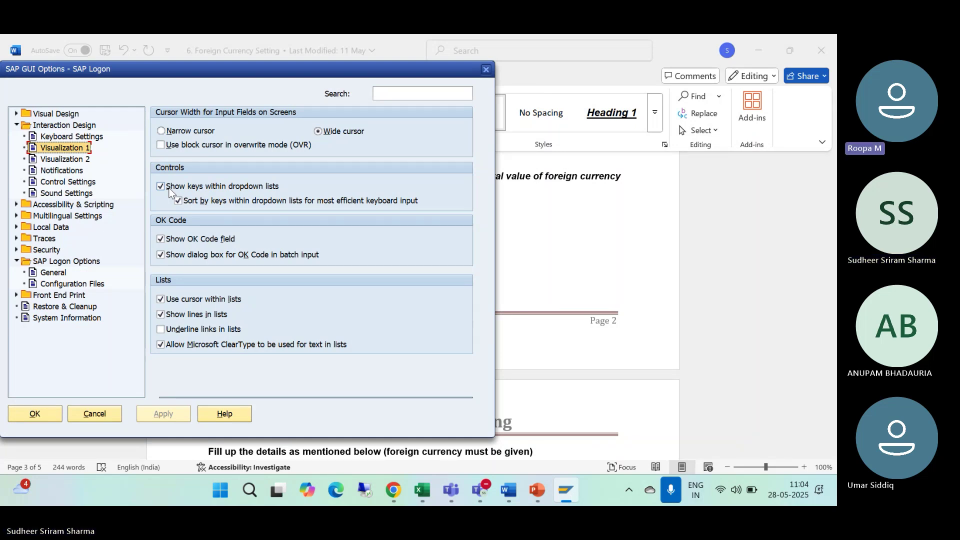
{"action": "left_click", "coordinate": [17, 125]}
Step: Set the theme to Classic Theme in the Visual Design theme settings and apply the change
{"action": "left_click", "coordinate": [16, 114]}
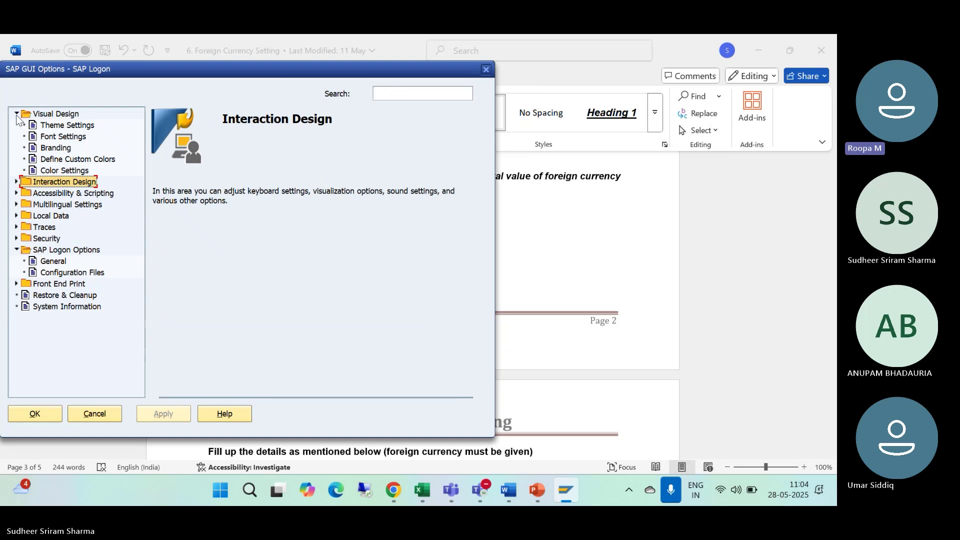
{"action": "left_click", "coordinate": [53, 127]}
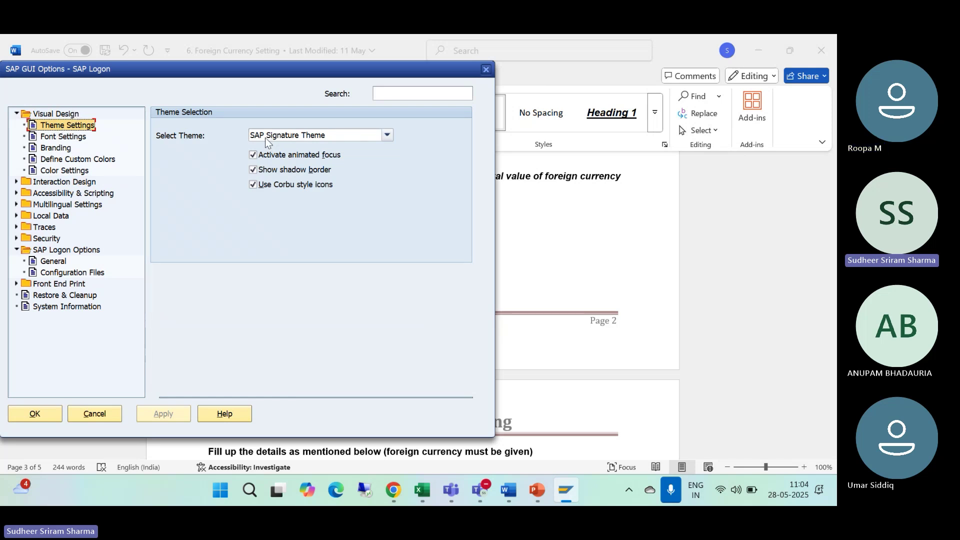
{"action": "left_click", "coordinate": [387, 136]}
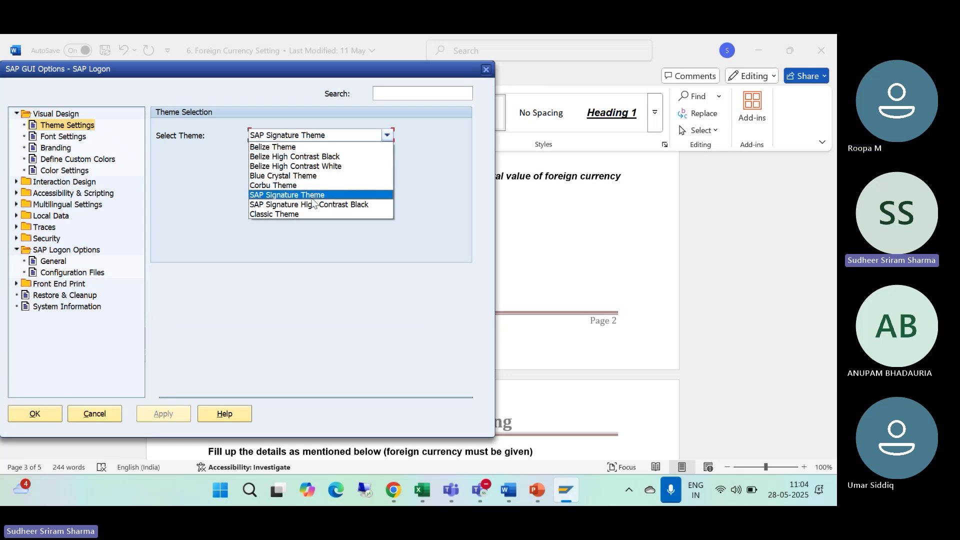
{"action": "left_click", "coordinate": [293, 214]}
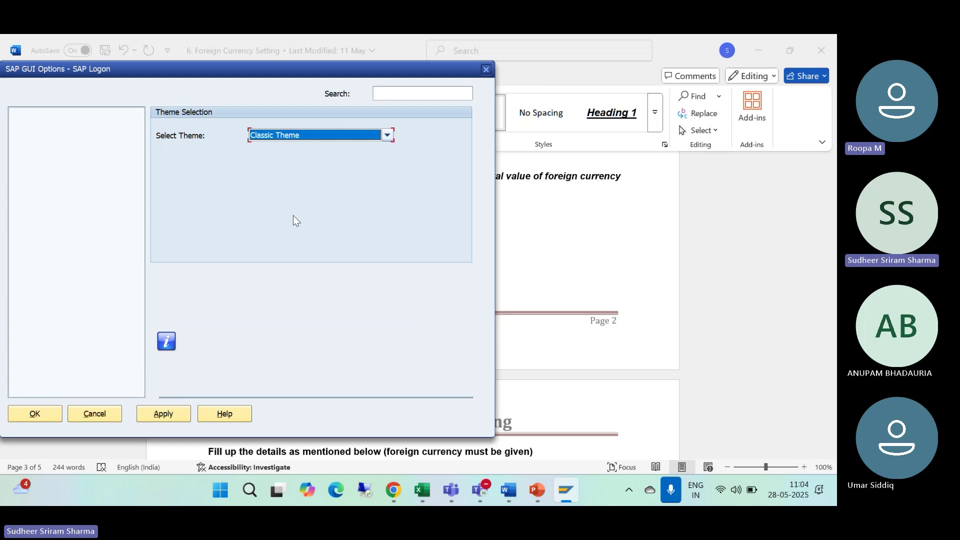
{"action": "left_click", "coordinate": [160, 415]}
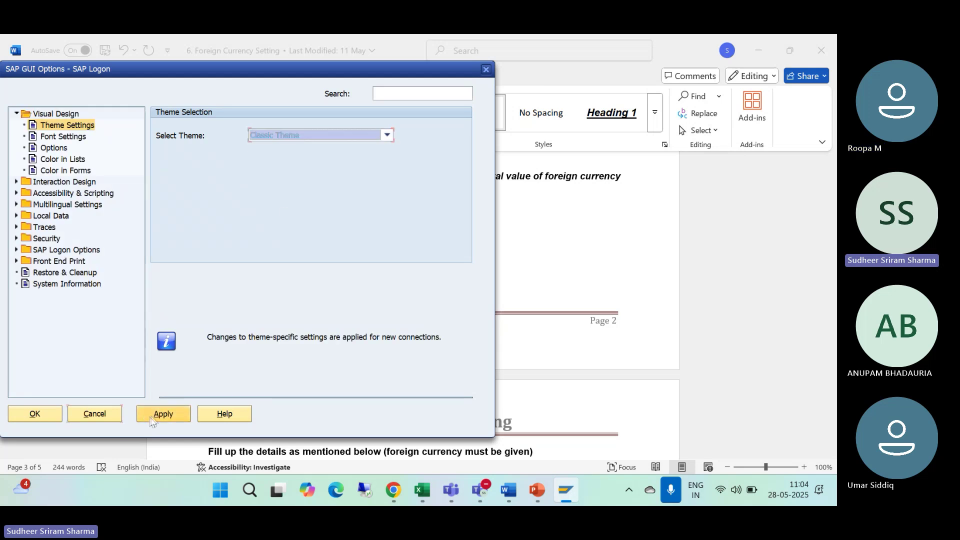
{"action": "left_click", "coordinate": [35, 414]}
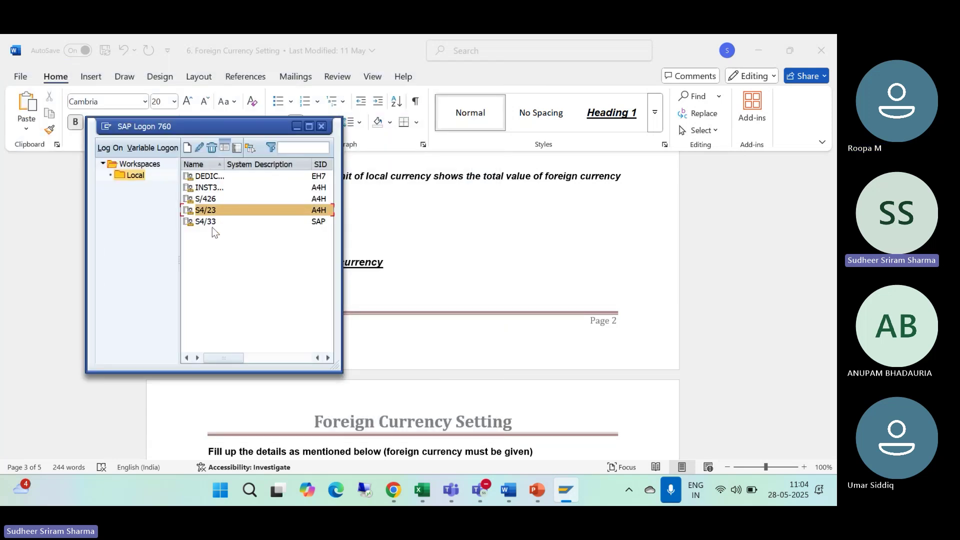
Step: Log on to the S4/23 system in client 400 with the user name and the account password
{"action": "double_click", "coordinate": [209, 209]}
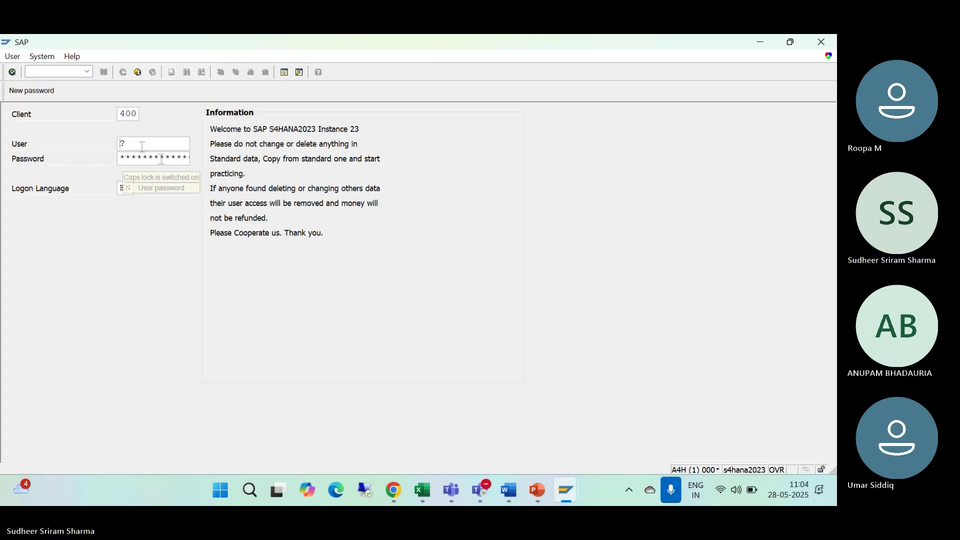
{"action": "left_click", "coordinate": [134, 145]}
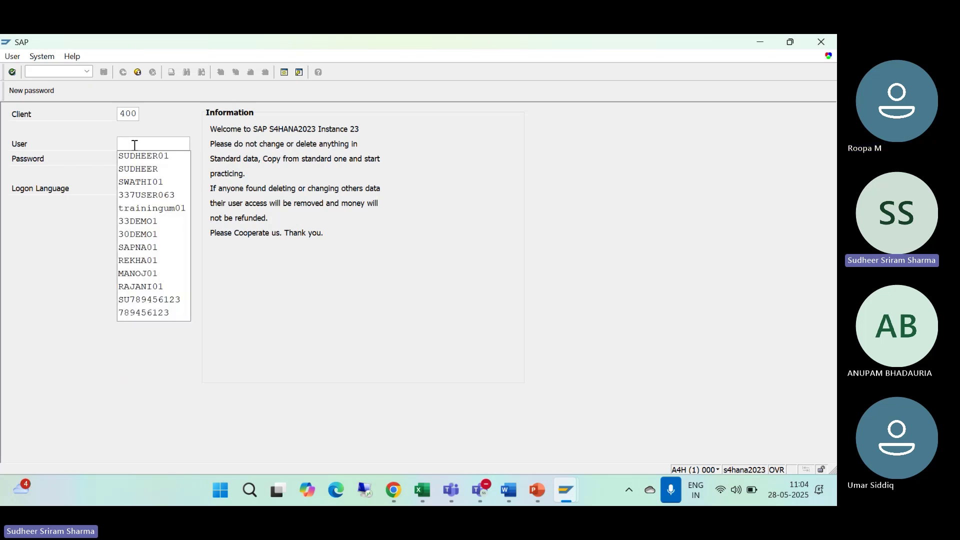
{"action": "left_click", "coordinate": [144, 156]}
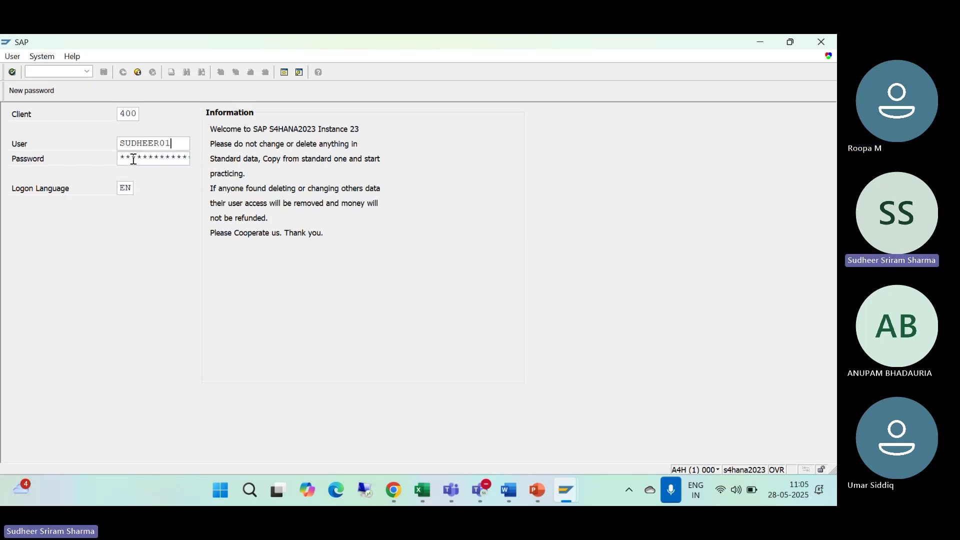
{"action": "left_click", "coordinate": [131, 161]}
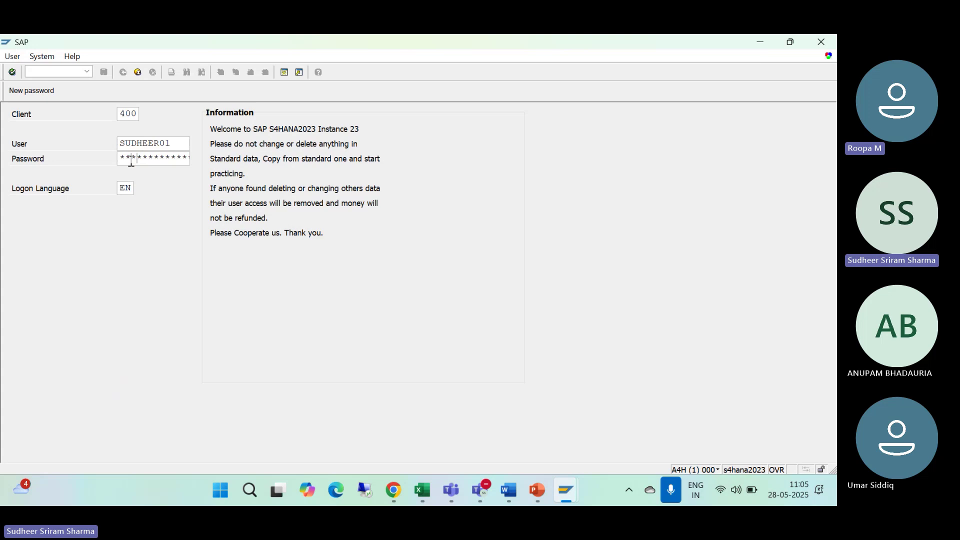
{"action": "key", "text": "Return"}
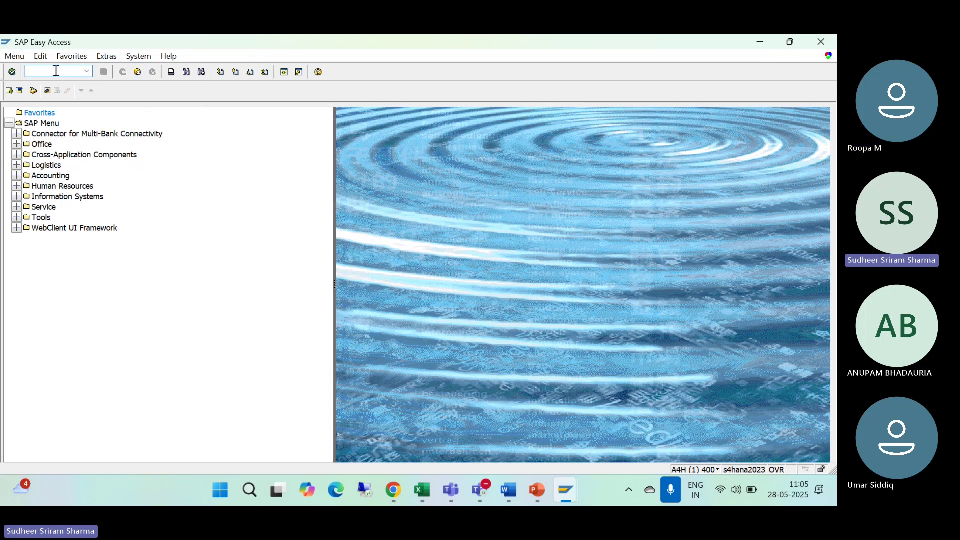
Step: Log off from the Classic Theme session of S4/23 and confirm the logoff
{"action": "type", "text": "/"}
{"action": "key", "text": "Return"}
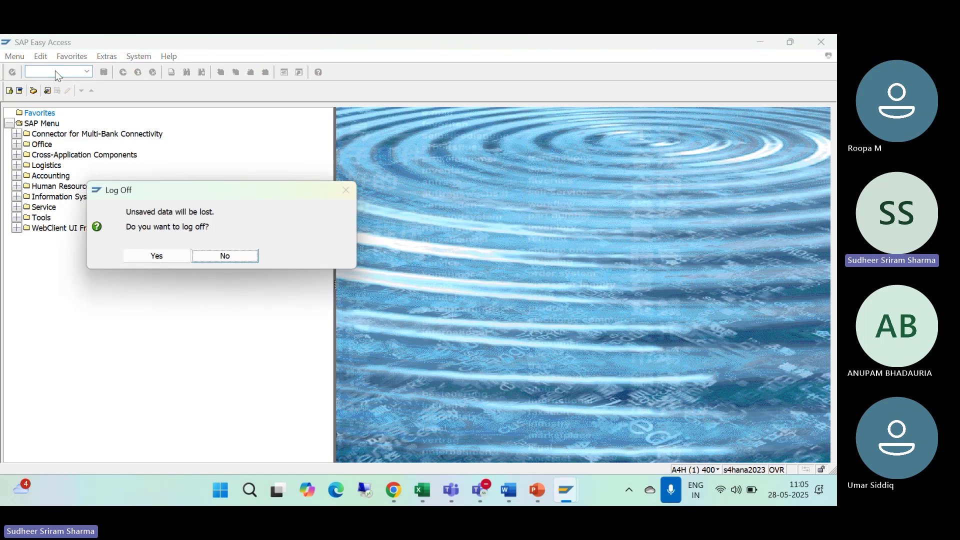
{"action": "left_click", "coordinate": [156, 256]}
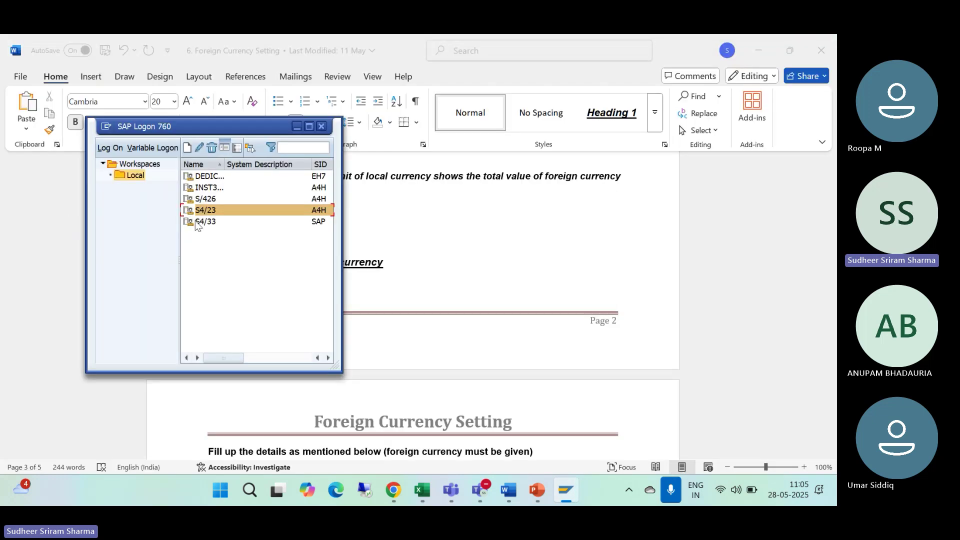
Step: Reopen the SAP Logon options and set the theme to Belize Theme
{"action": "left_click", "coordinate": [106, 128]}
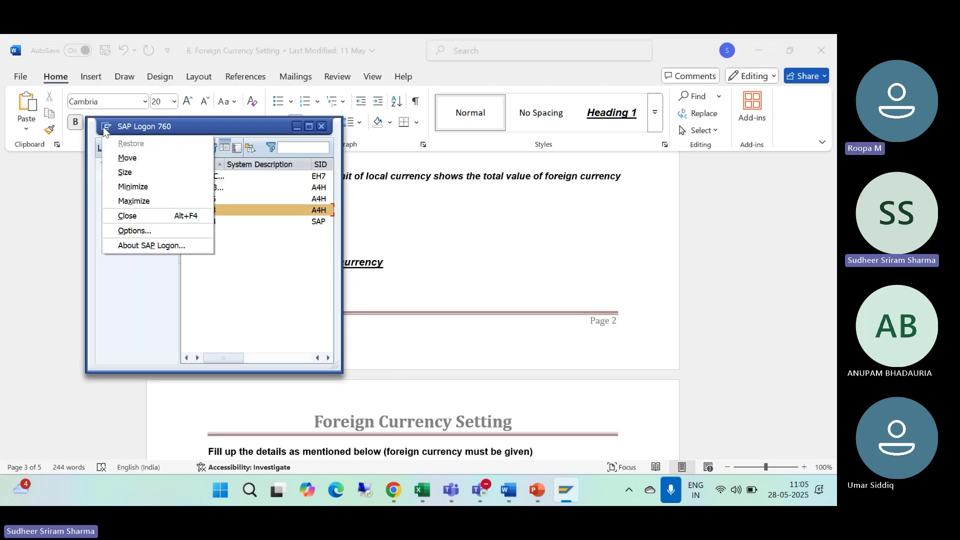
{"action": "left_click", "coordinate": [139, 227]}
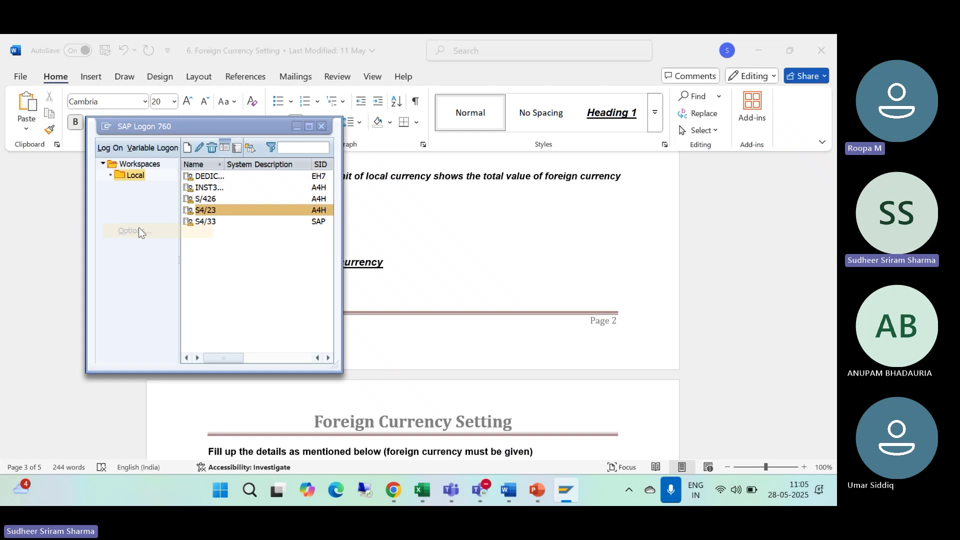
{"action": "left_click", "coordinate": [386, 135]}
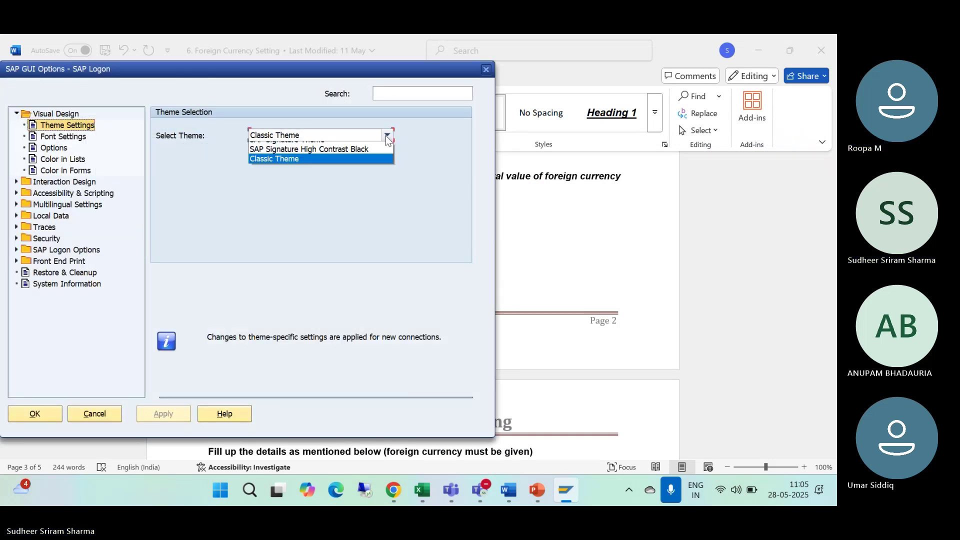
{"action": "left_click", "coordinate": [273, 146]}
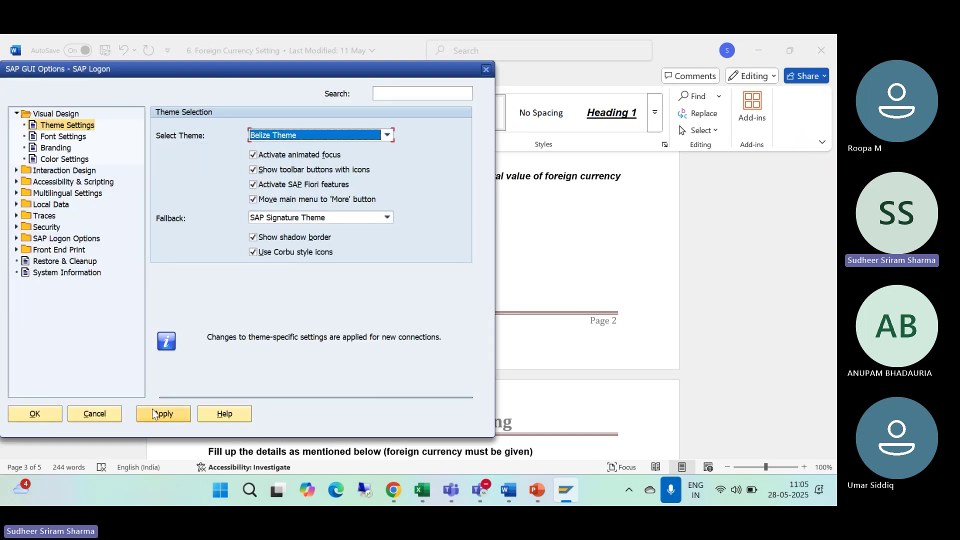
{"action": "left_click", "coordinate": [46, 417]}
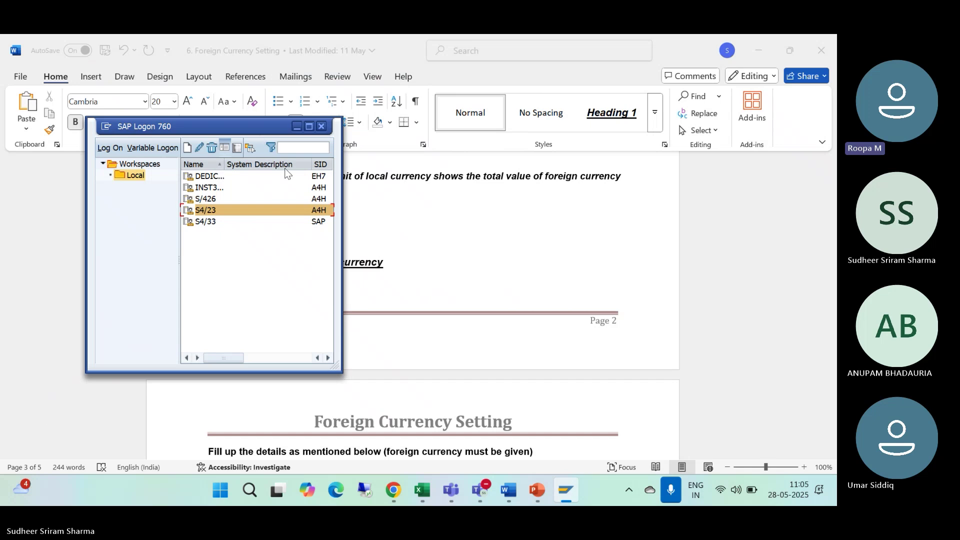
Step: Log on to S4/23 again with the user name and account password, and show the additional SAP Easy Access commands
{"action": "double_click", "coordinate": [237, 210]}
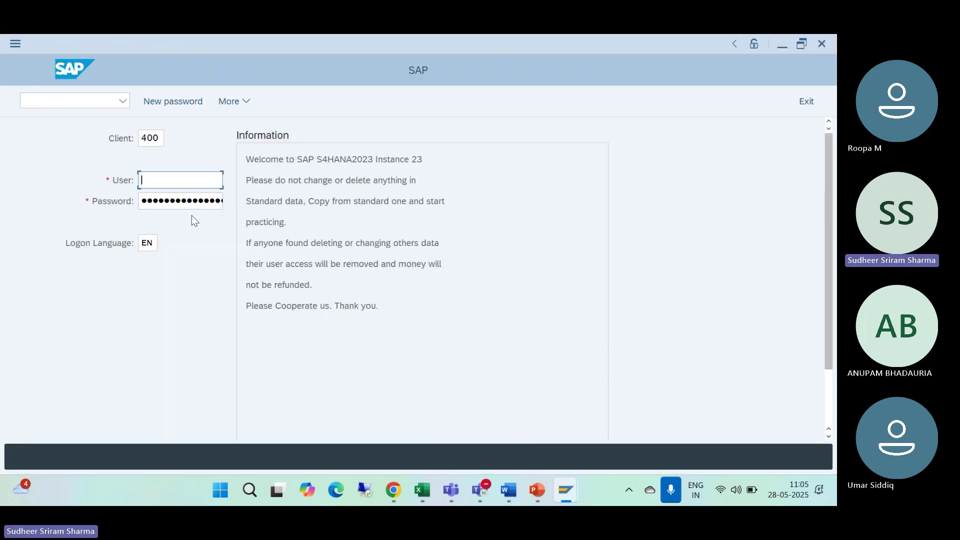
{"action": "key", "text": "BackSpace"}
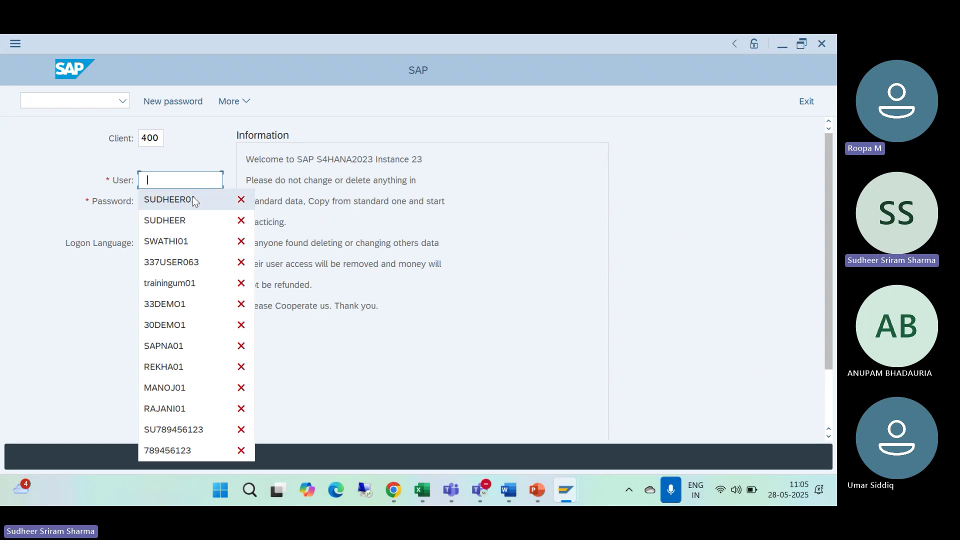
{"action": "left_click", "coordinate": [193, 197]}
{"action": "left_click", "coordinate": [151, 199]}
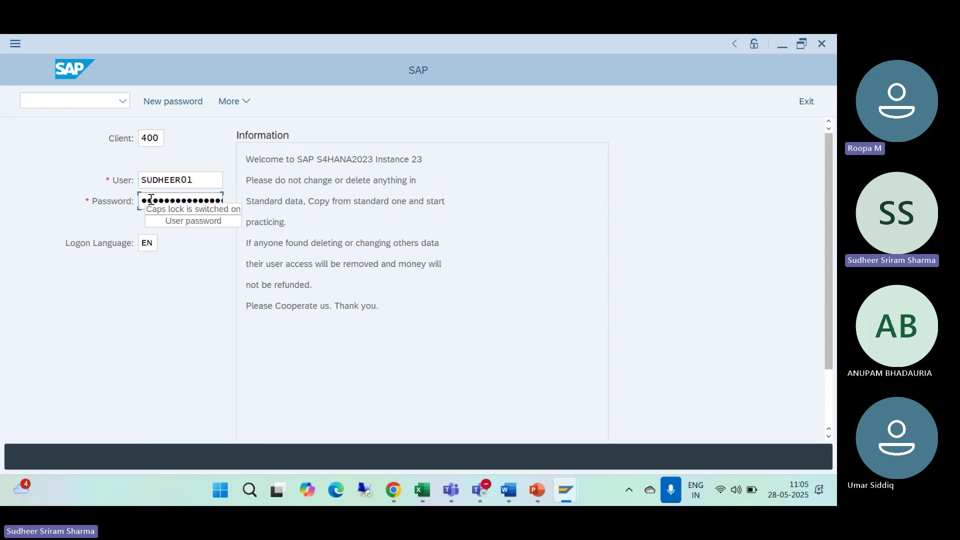
{"action": "type", "text": "•••••"}
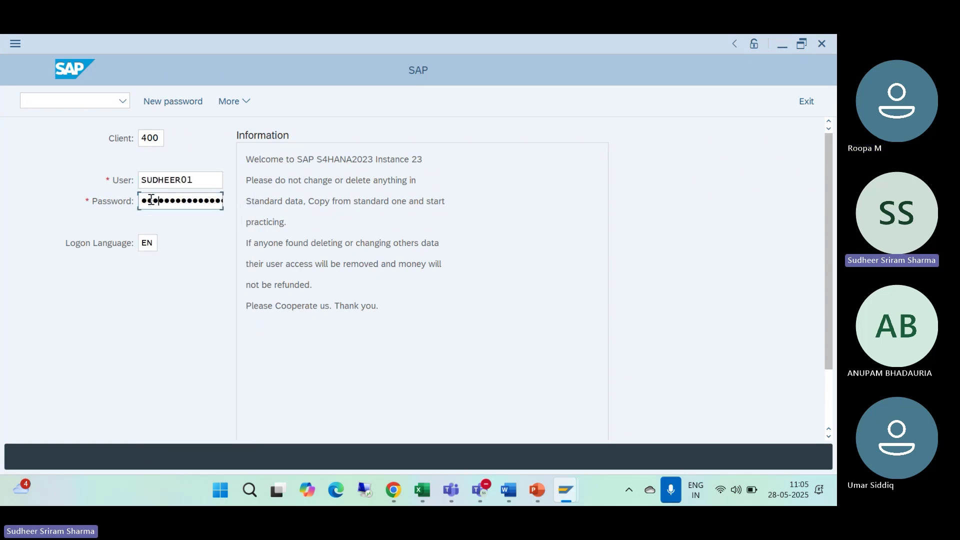
{"action": "key", "text": "Return"}
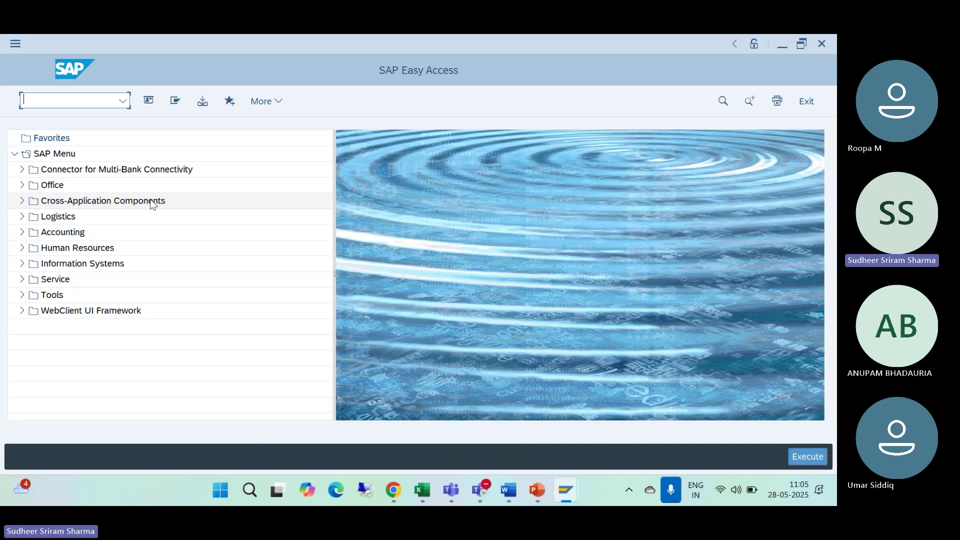
{"action": "left_click", "coordinate": [270, 102]}
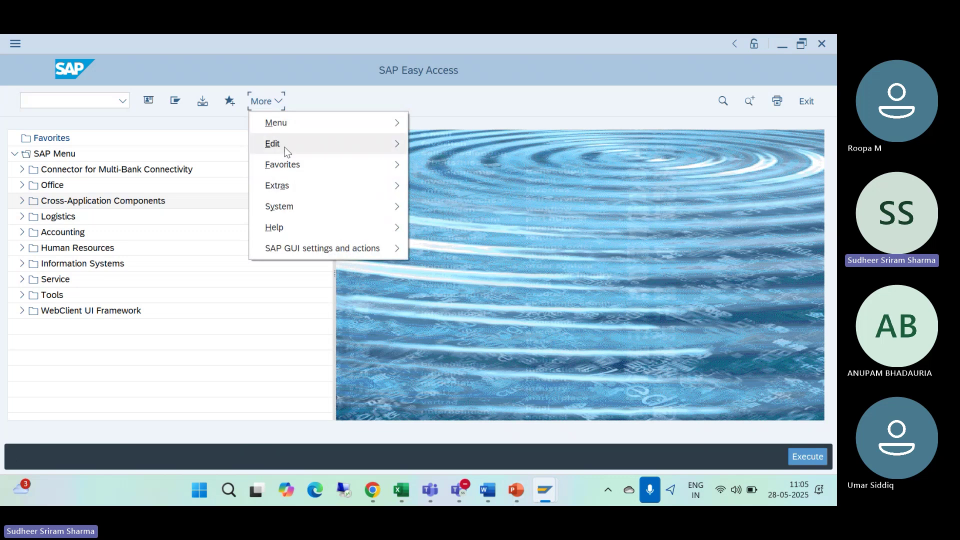
{"action": "mouse_move", "coordinate": [289, 125]}
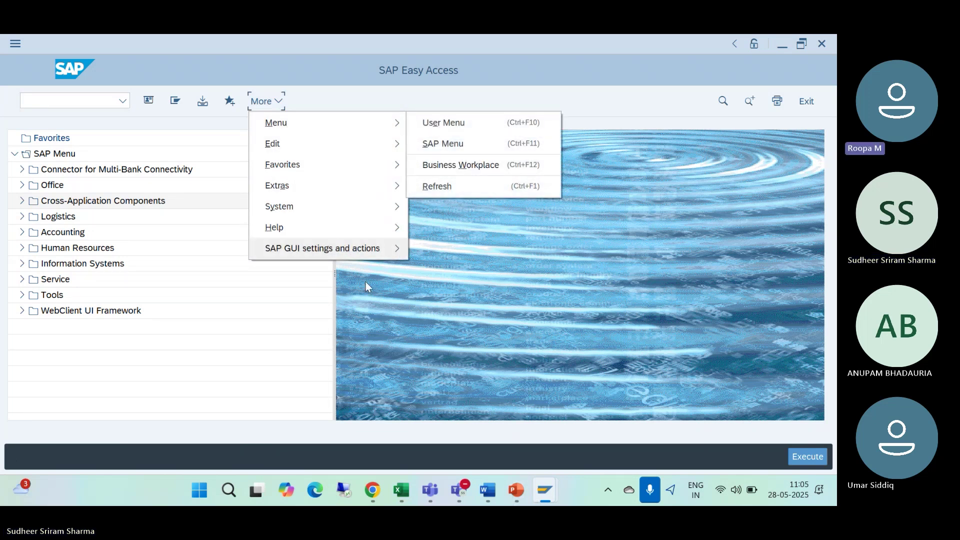
{"action": "mouse_move", "coordinate": [380, 250]}
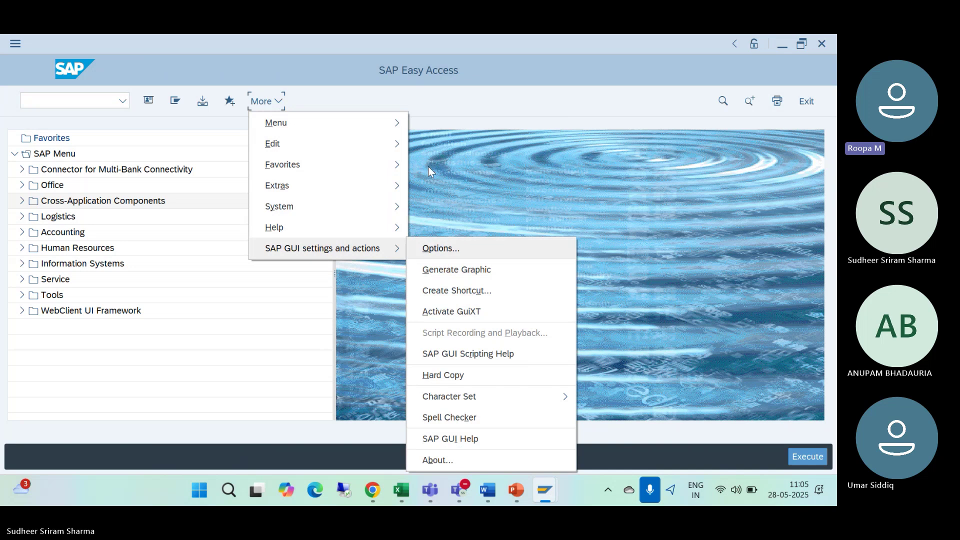
{"action": "left_click", "coordinate": [454, 120]}
Step: End the Belize Theme session with the command /i and confirm the logoff
{"action": "left_click", "coordinate": [79, 100]}
{"action": "type", "text": "/"}
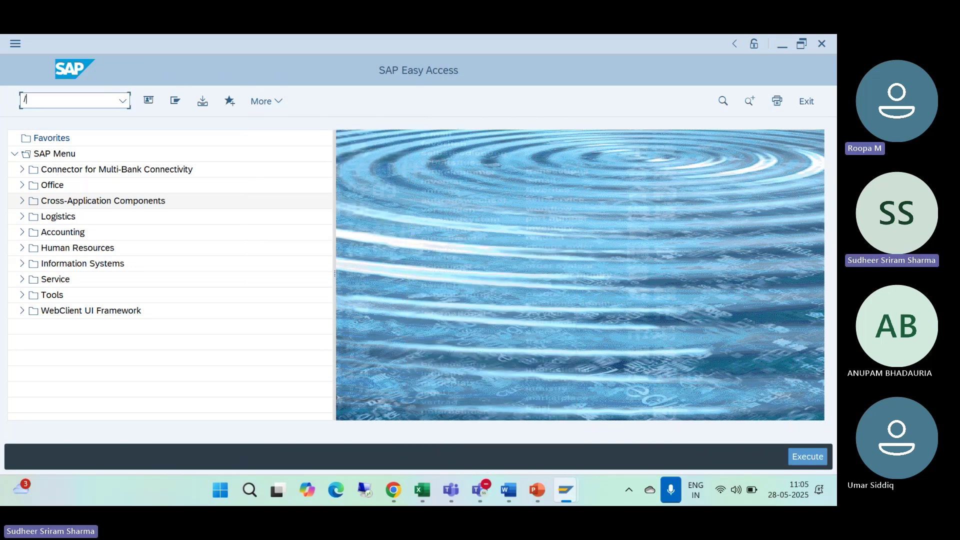
{"action": "type", "text": "I"}
{"action": "key", "text": "Return"}
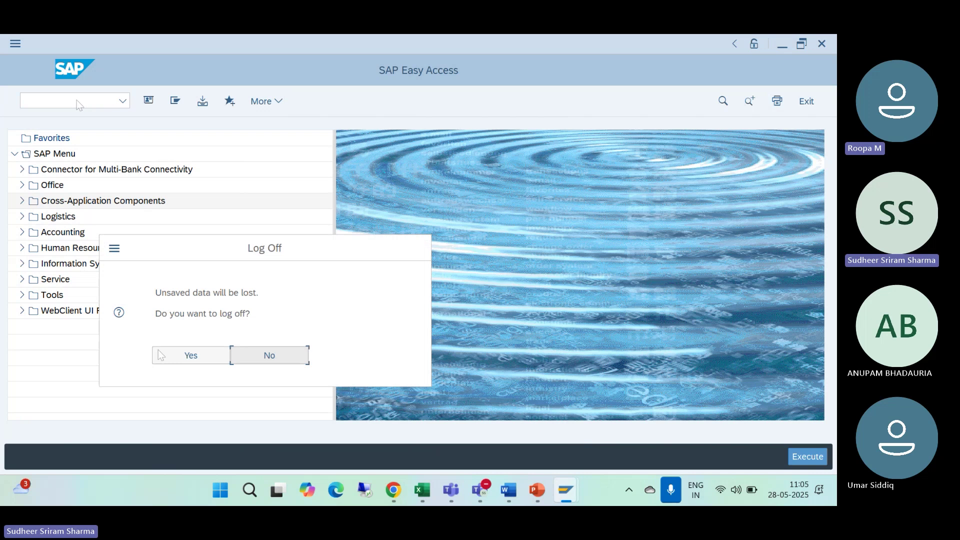
{"action": "left_click", "coordinate": [192, 356]}
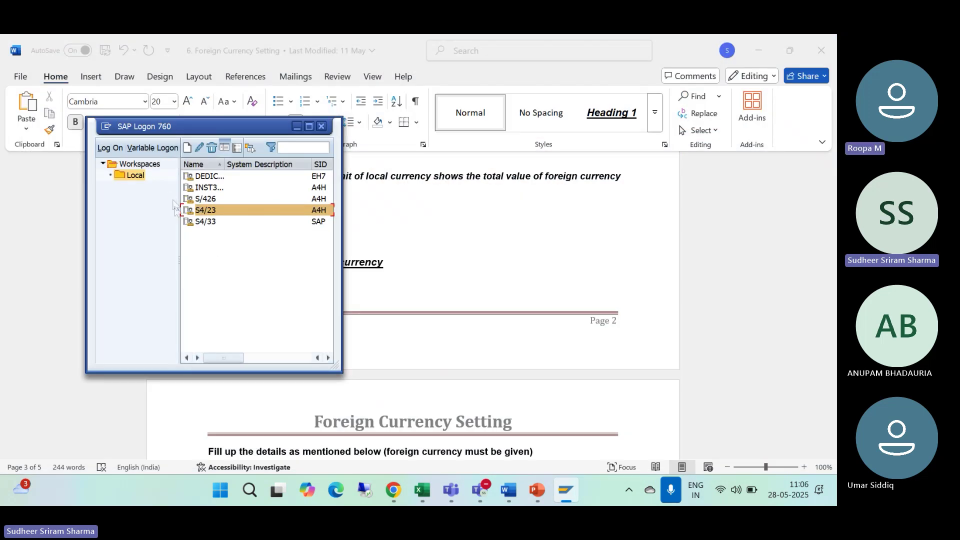
Step: Set the SAP GUI theme to SAP Signature Theme in the Visual Design options of SAP Logon and save the change
{"action": "left_click", "coordinate": [106, 127]}
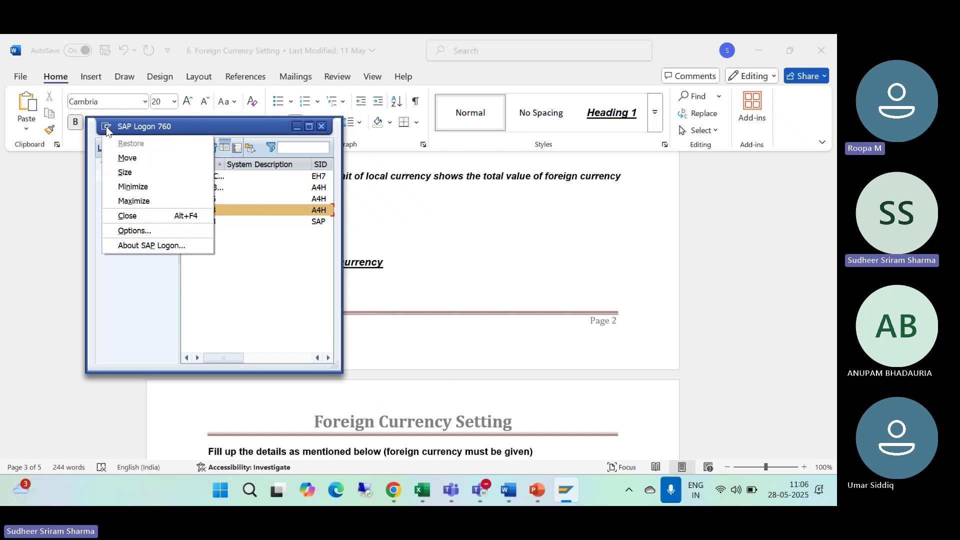
{"action": "left_click", "coordinate": [143, 231]}
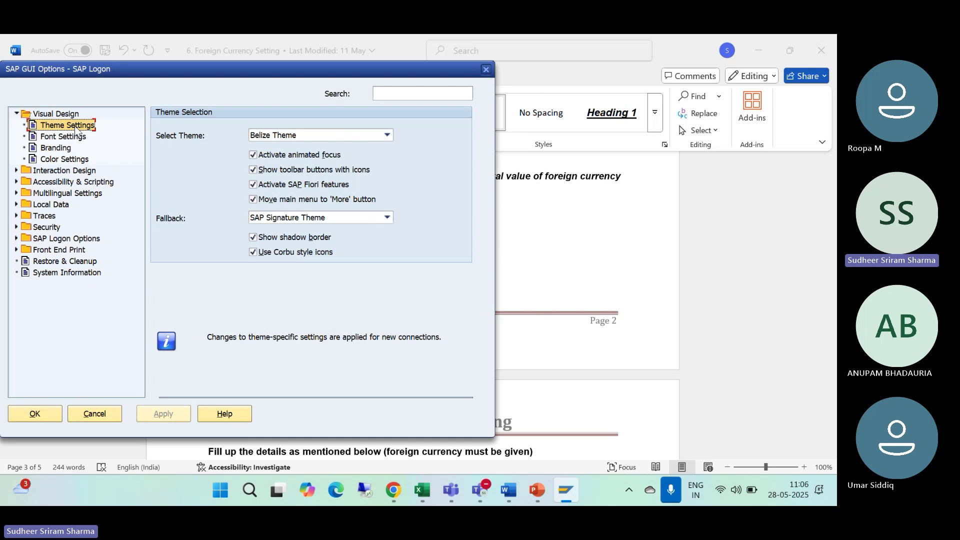
{"action": "left_click", "coordinate": [16, 114]}
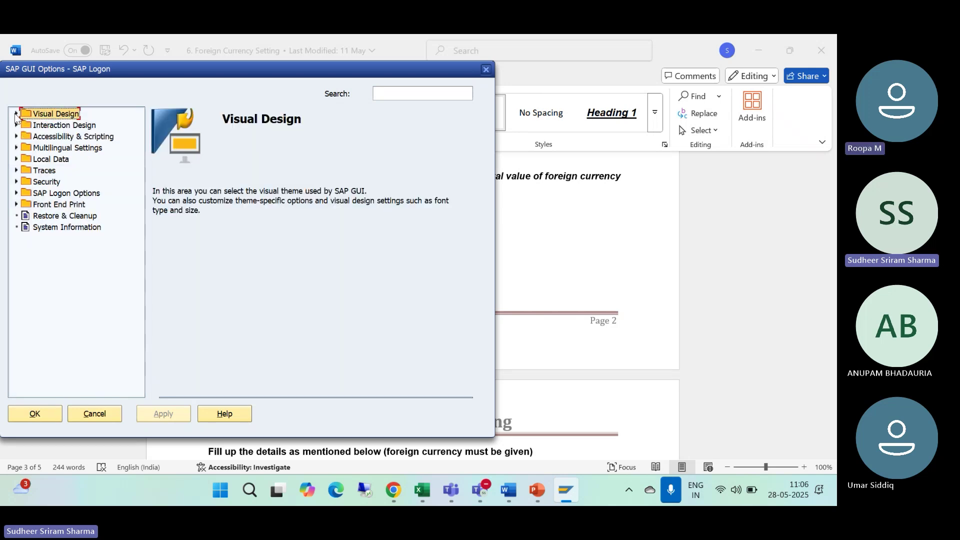
{"action": "left_click", "coordinate": [16, 114]}
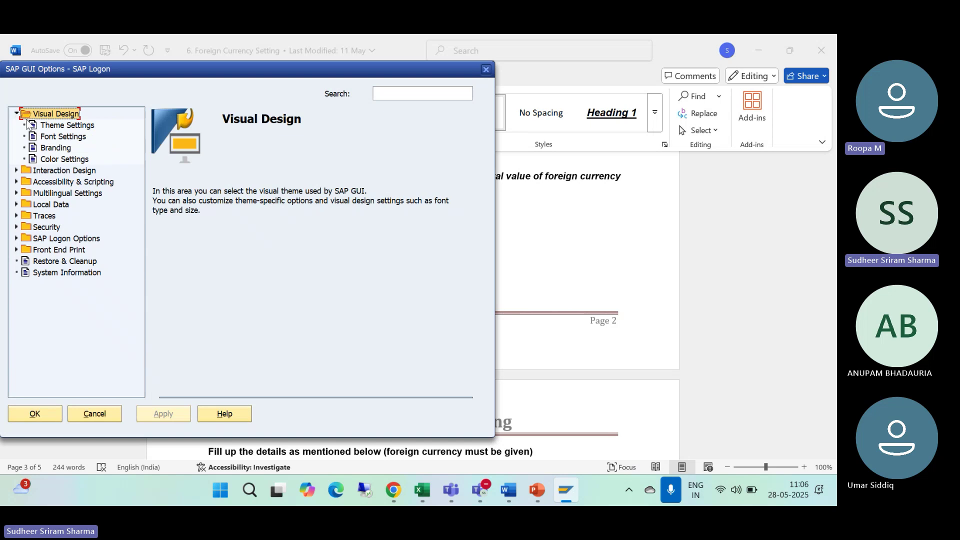
{"action": "left_click", "coordinate": [57, 127]}
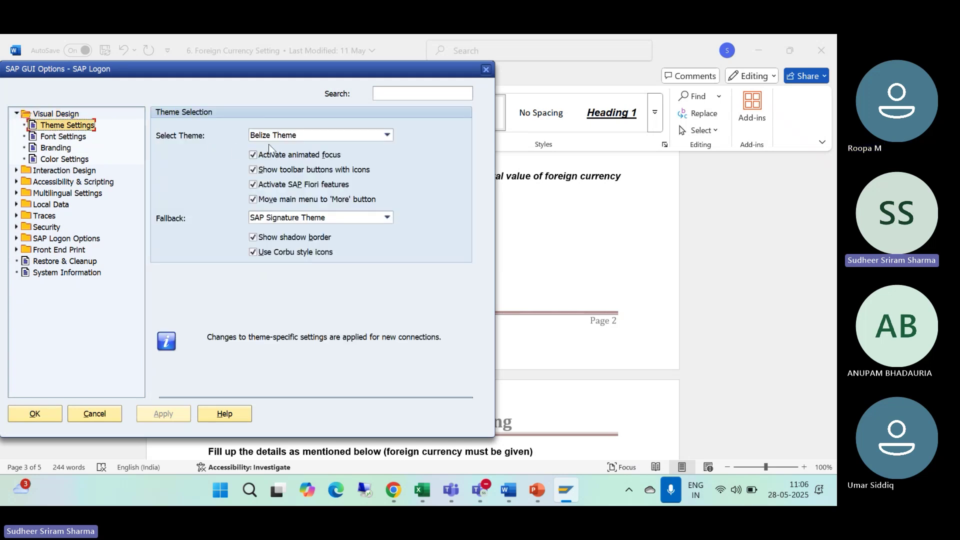
{"action": "left_click", "coordinate": [388, 135]}
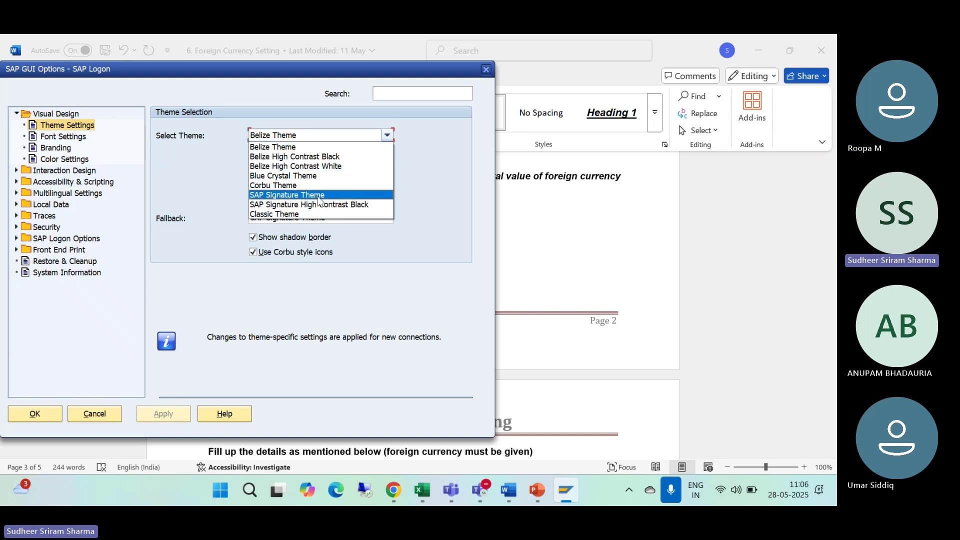
{"action": "left_click", "coordinate": [310, 194]}
{"action": "left_click", "coordinate": [151, 413]}
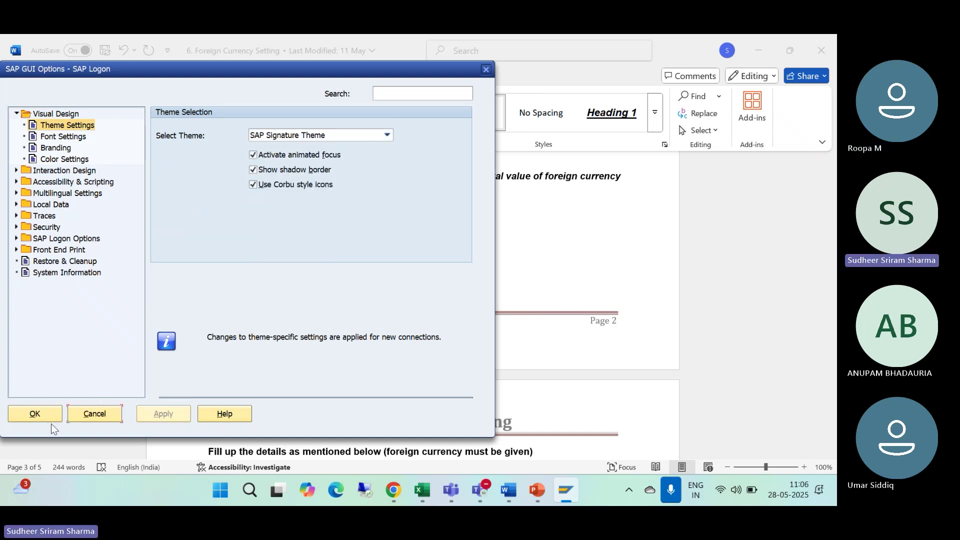
{"action": "left_click", "coordinate": [35, 414]}
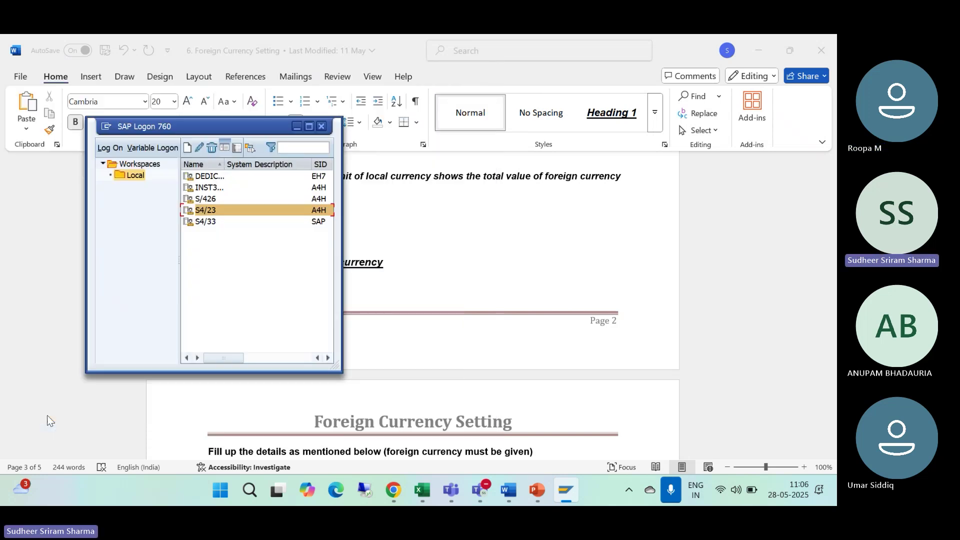
Step: Log on to S4/23 in client 400 with the user name and account password, and run transaction SPRO
{"action": "double_click", "coordinate": [213, 211]}
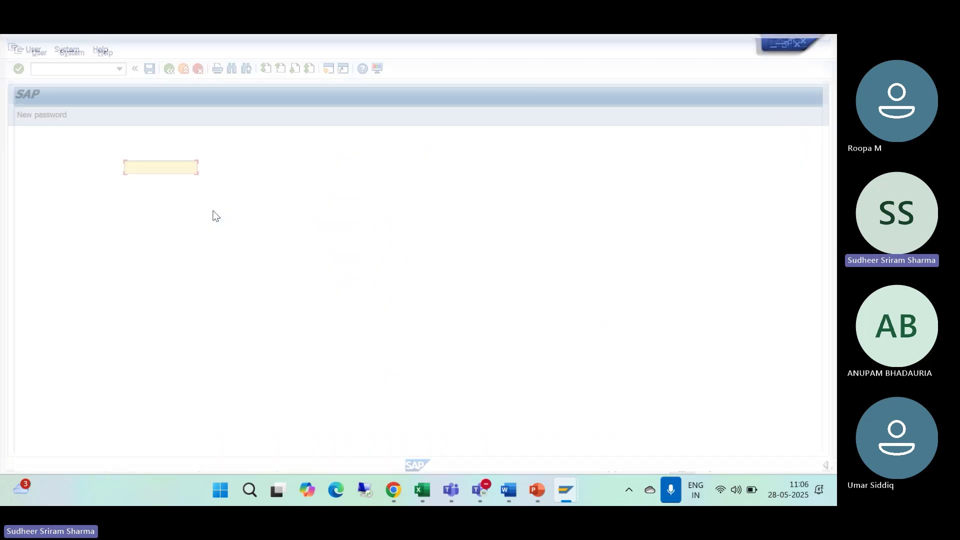
{"action": "key", "text": "BackSpace"}
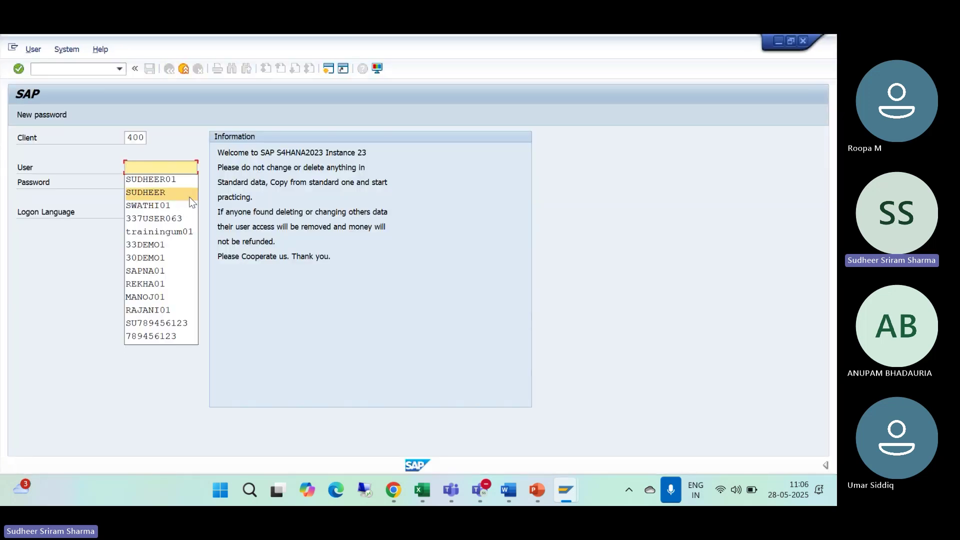
{"action": "left_click", "coordinate": [178, 179]}
{"action": "left_click", "coordinate": [152, 183]}
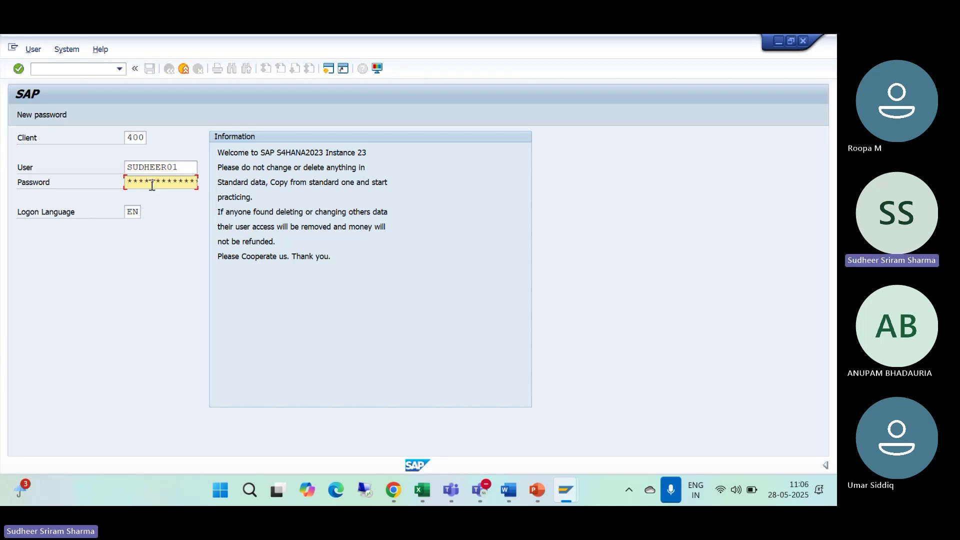
{"action": "key", "text": "Return"}
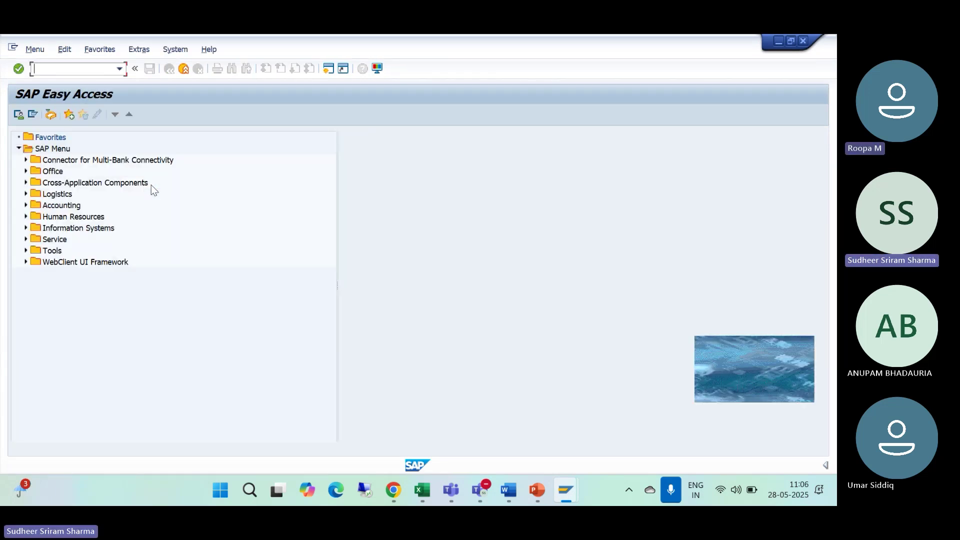
{"action": "type", "text": "SPRO"}
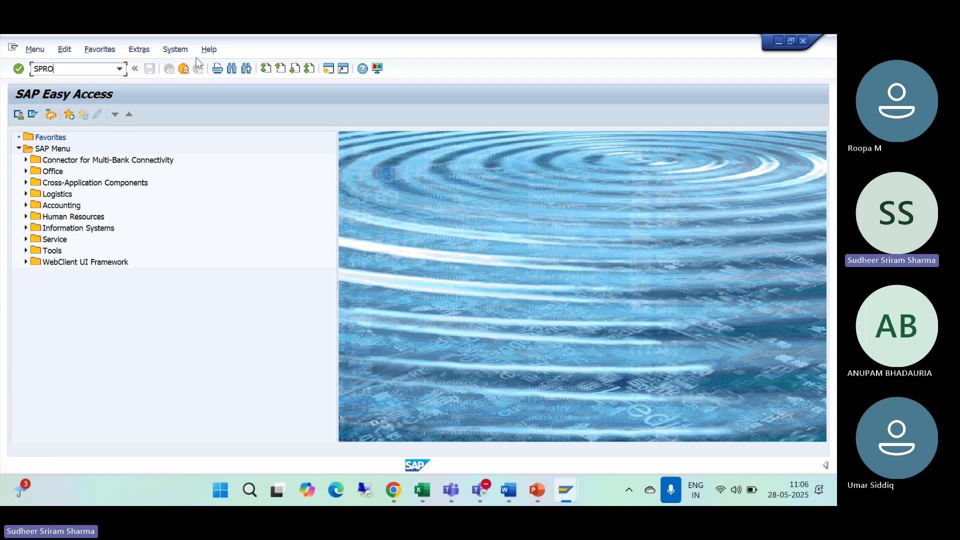
{"action": "key", "text": "Return"}
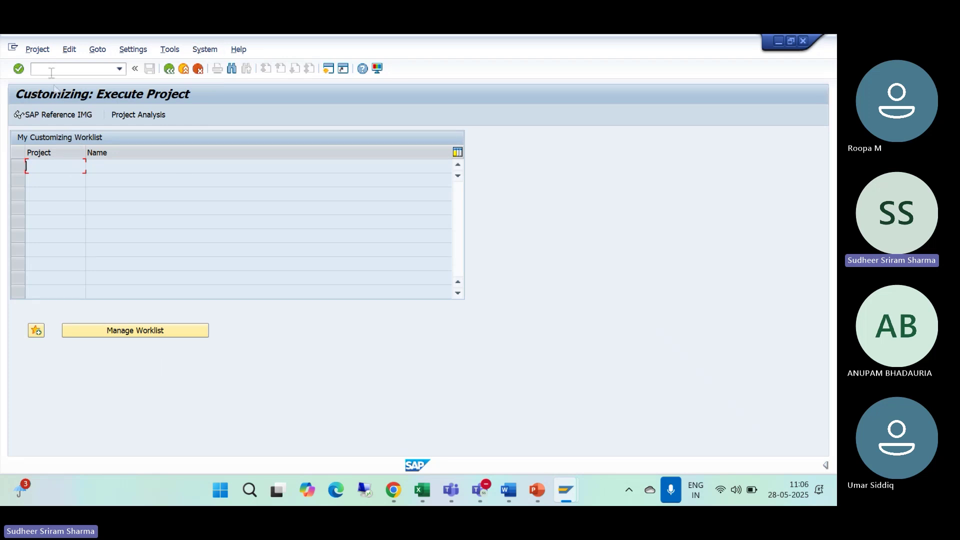
Step: Log off from the S4/23 session with the command /i, confirm the logoff, and minimize the SAP Logon window
{"action": "type", "text": "/i"}
{"action": "key", "text": "Return"}
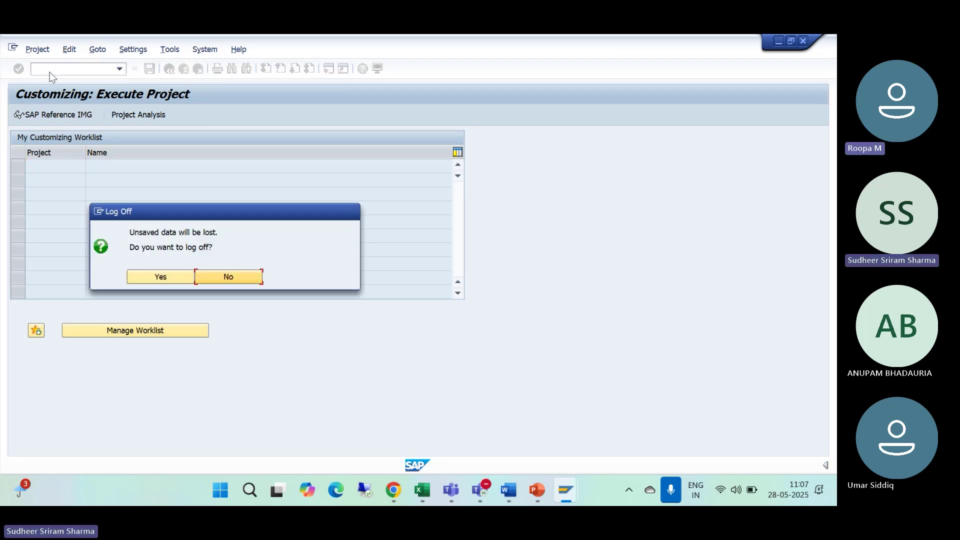
{"action": "left_click", "coordinate": [165, 276]}
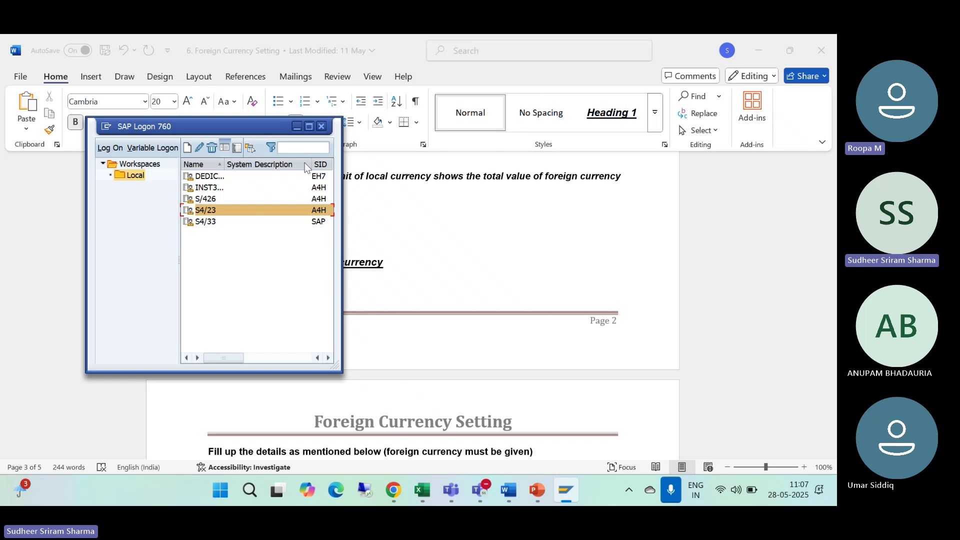
{"action": "left_click", "coordinate": [297, 127]}
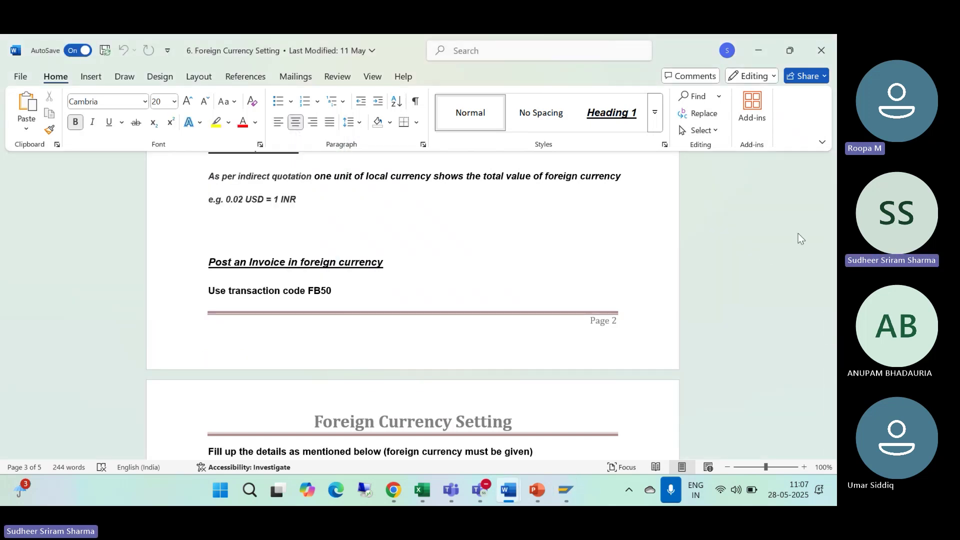
Step: Switch to the Microsoft Teams meeting and stop its recording and transcription
{"action": "key", "text": "alt+Tab"}
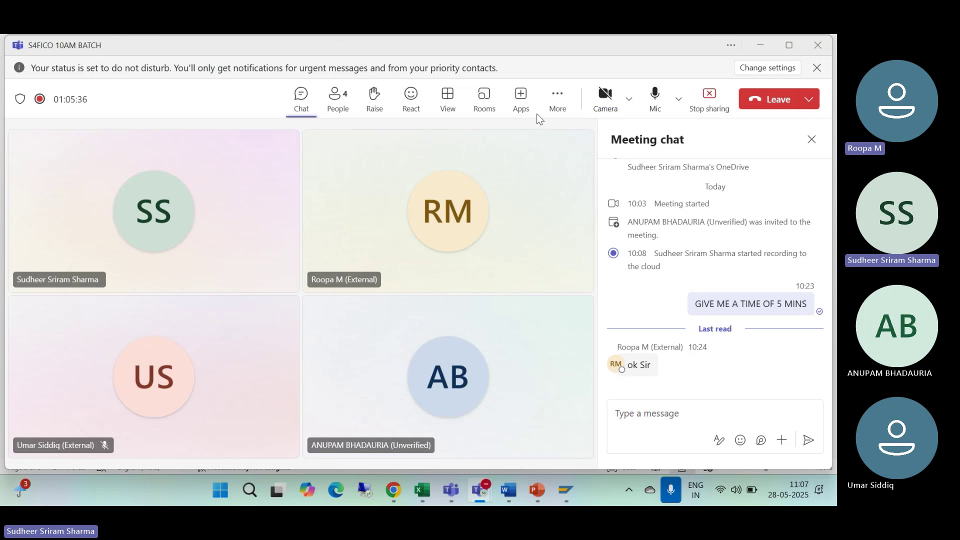
{"action": "left_click", "coordinate": [557, 100]}
{"action": "mouse_move", "coordinate": [576, 144]}
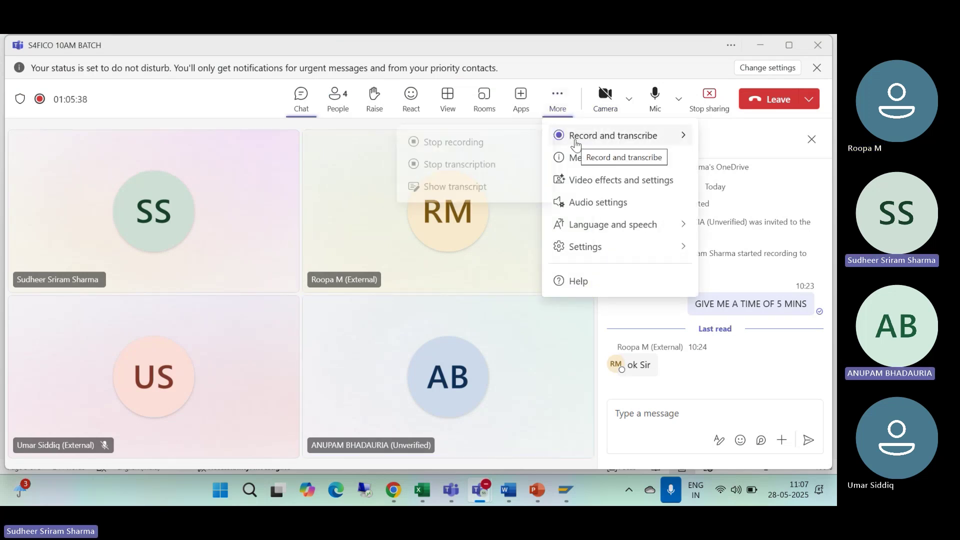
{"action": "left_click", "coordinate": [513, 148]}
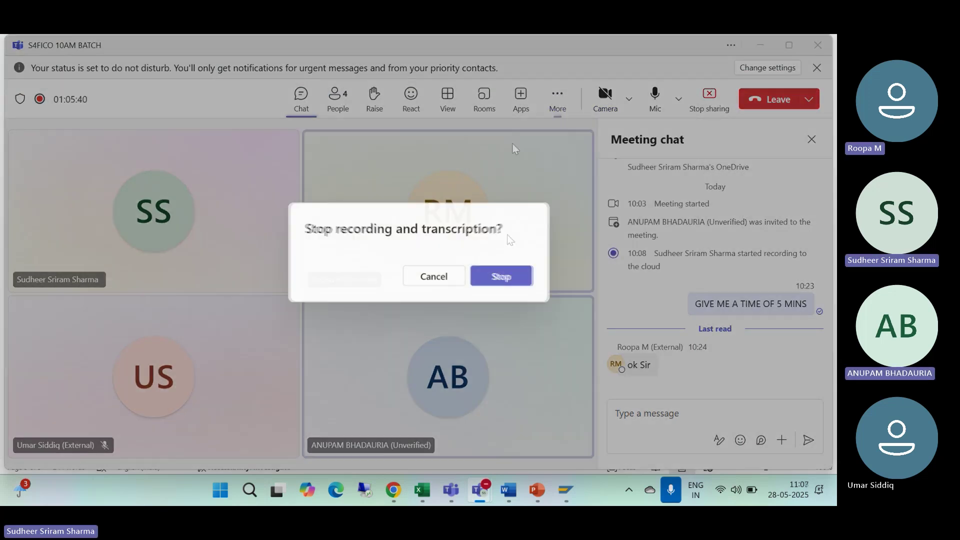
{"action": "left_click", "coordinate": [498, 278]}
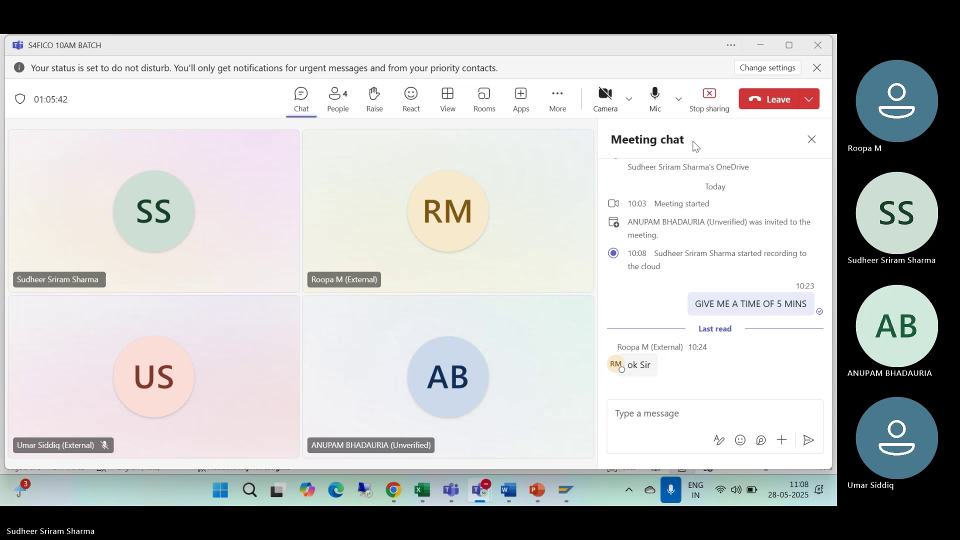